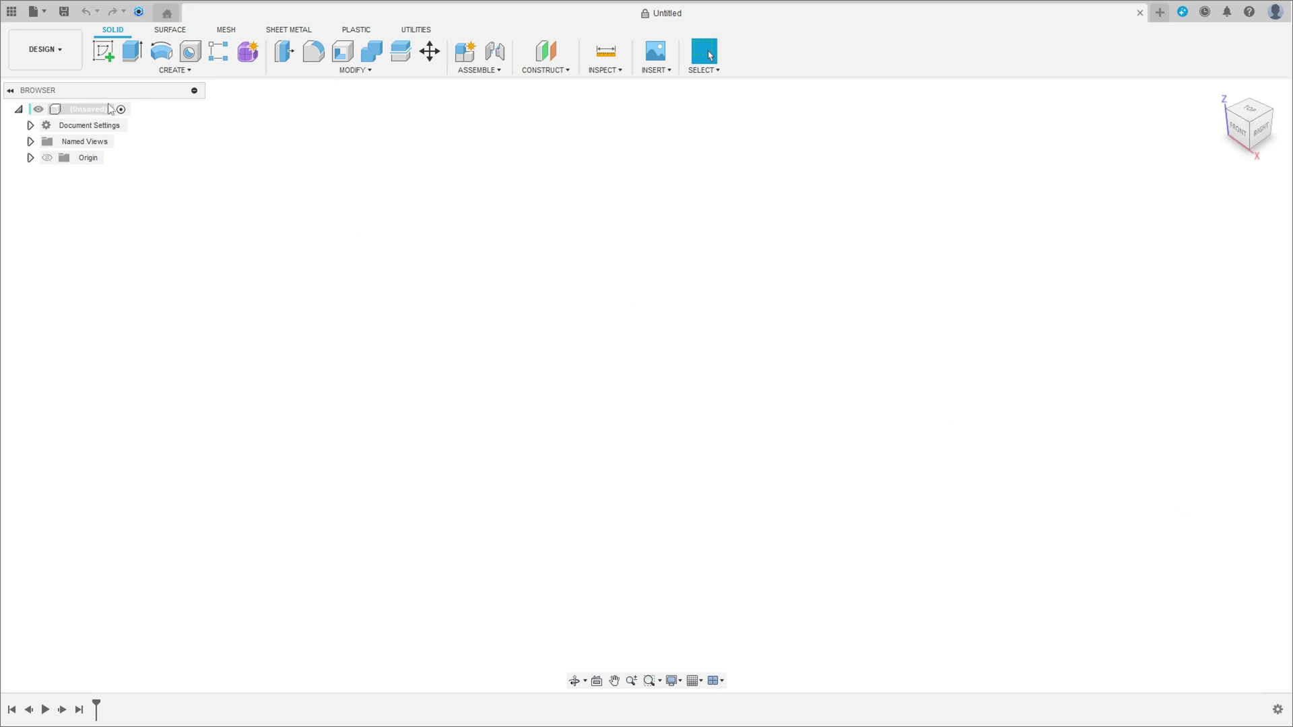
- Start a new sketch on the XY origin plane
{"action": "left_click", "coordinate": [103, 51]}
{"action": "left_click", "coordinate": [746, 374]}
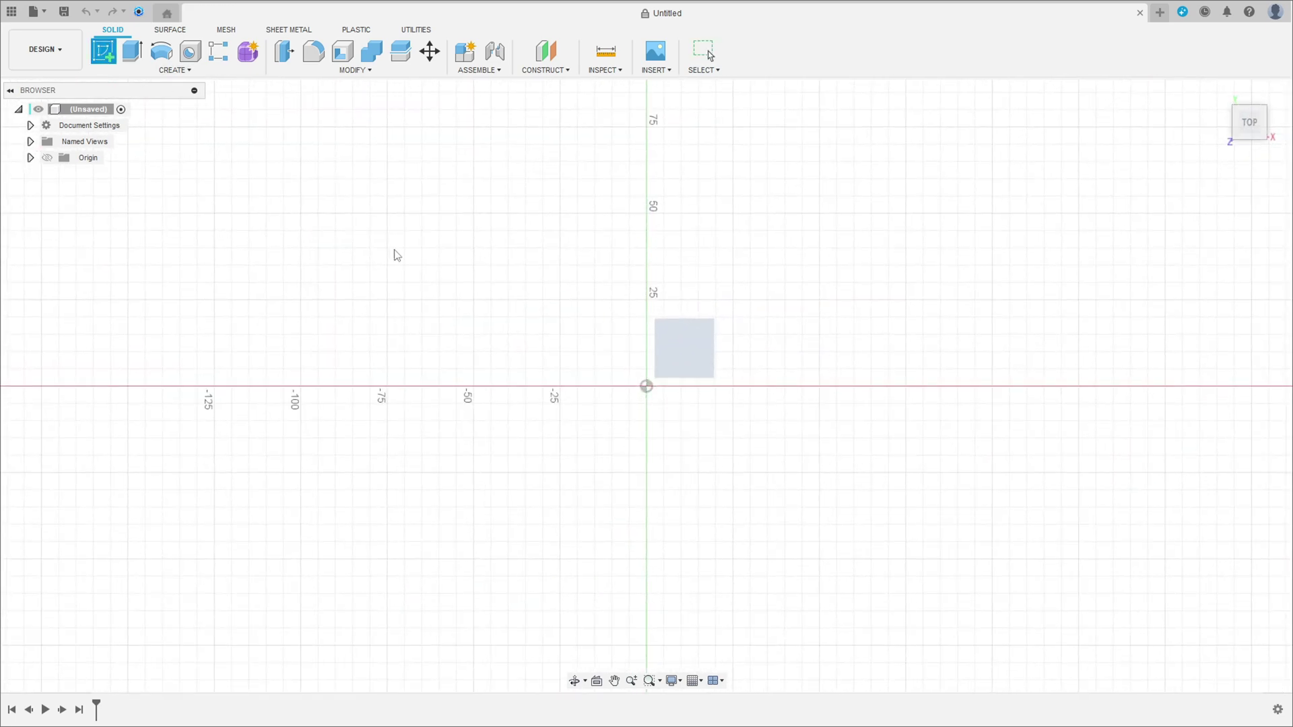
- Draw two concentric circles at the origin with diameters 52 mm and 63 mm
{"action": "key", "text": "c"}
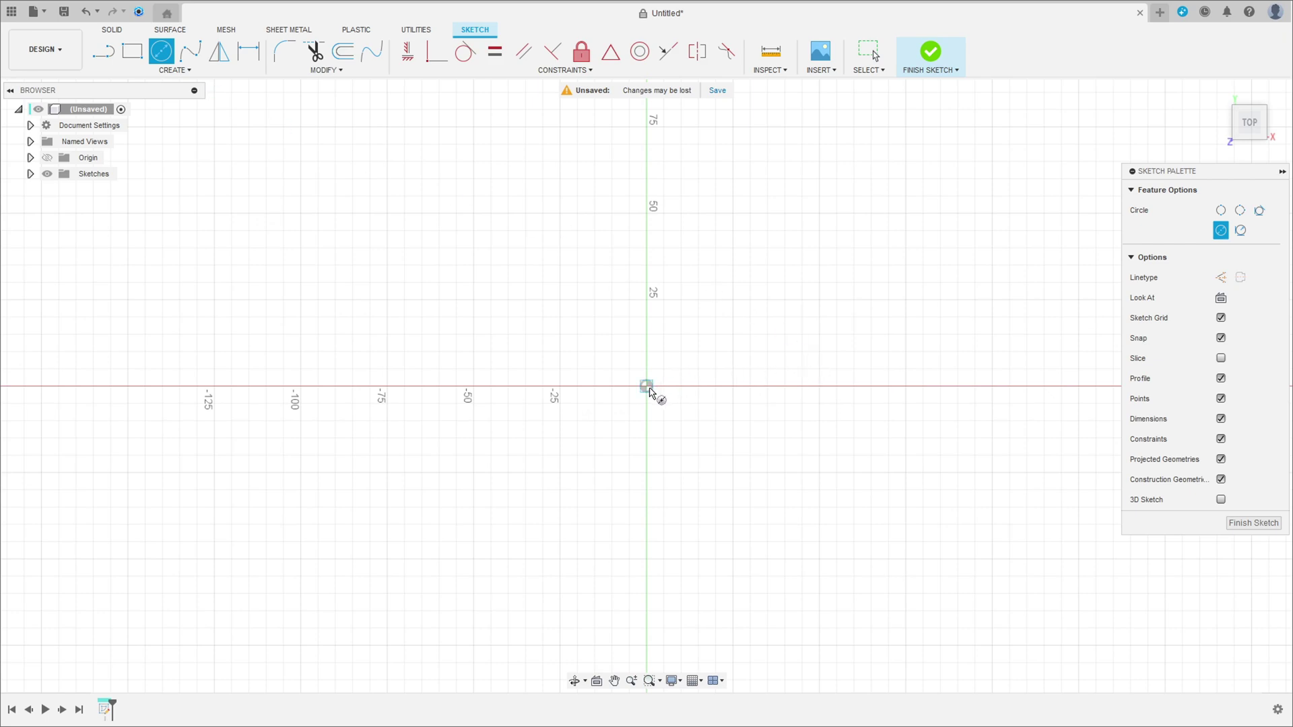
{"action": "left_click", "coordinate": [647, 386]}
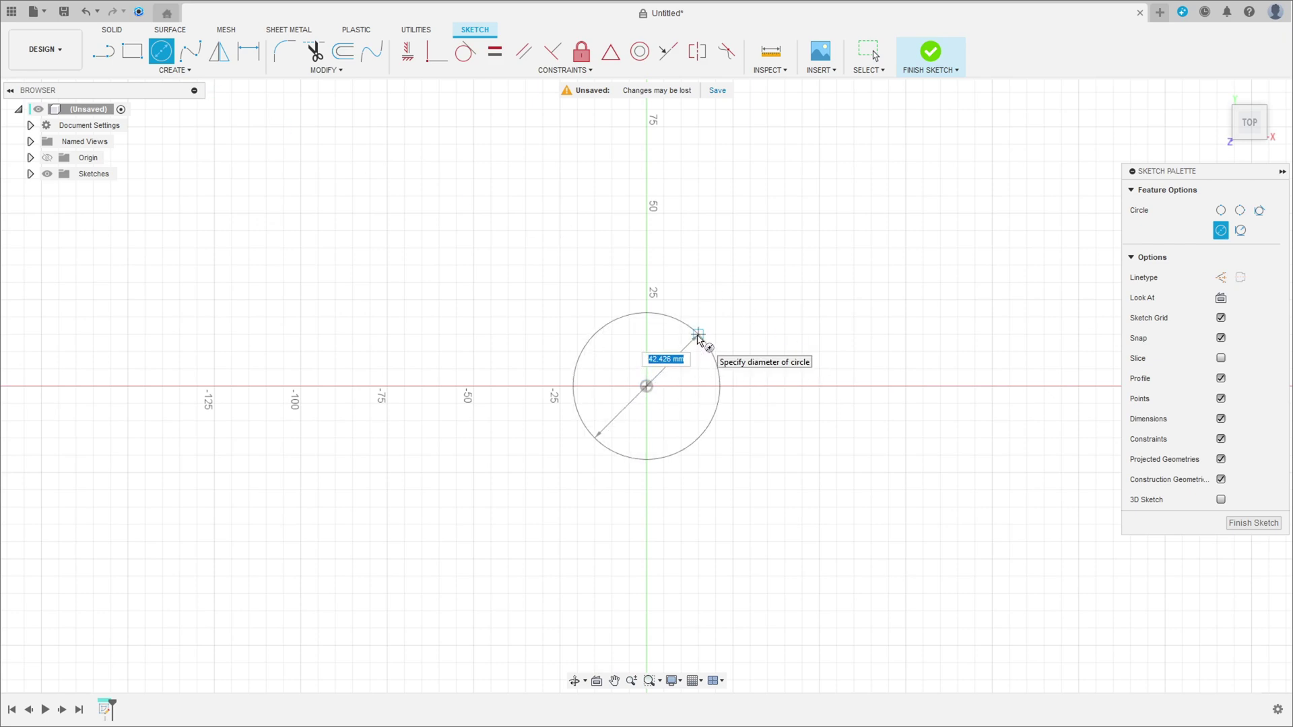
{"action": "type", "text": "52"}
{"action": "key", "text": "Return"}
{"action": "left_click", "coordinate": [647, 386]}
{"action": "type", "text": "63"}
{"action": "key", "text": "Return"}
{"action": "key", "text": "Escape"}
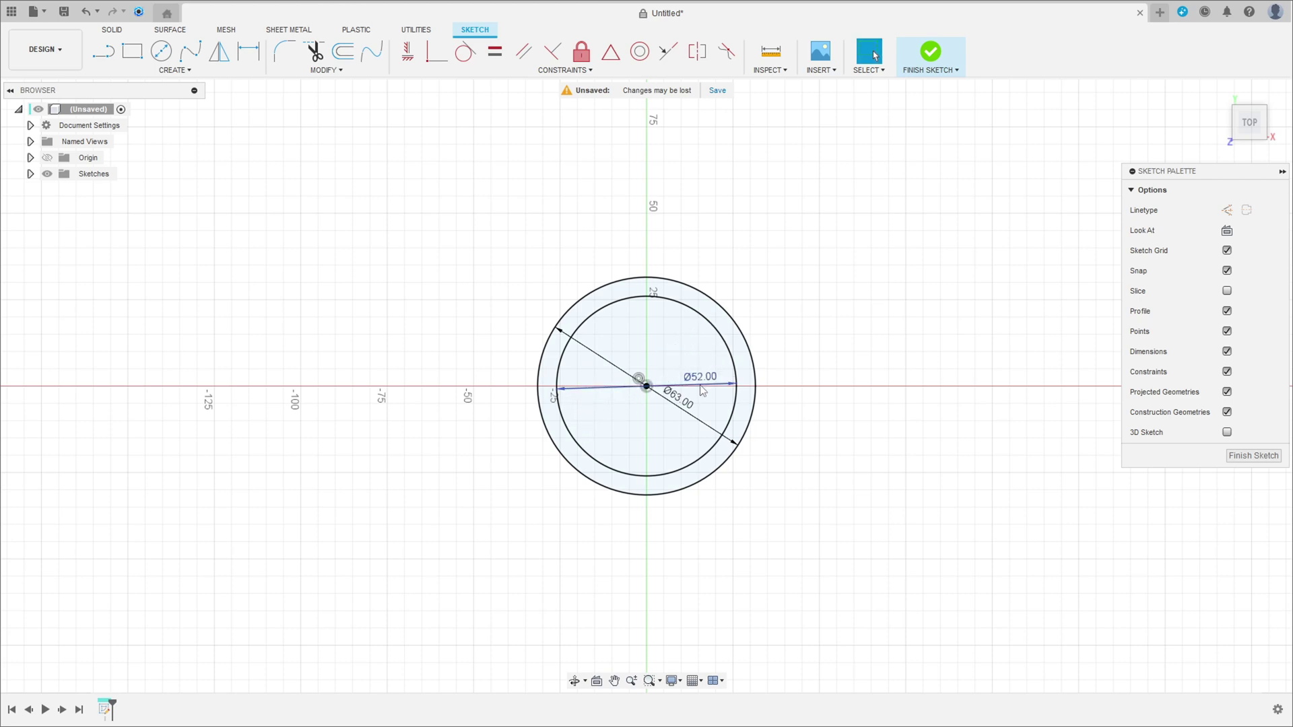
{"action": "key", "text": "l"}
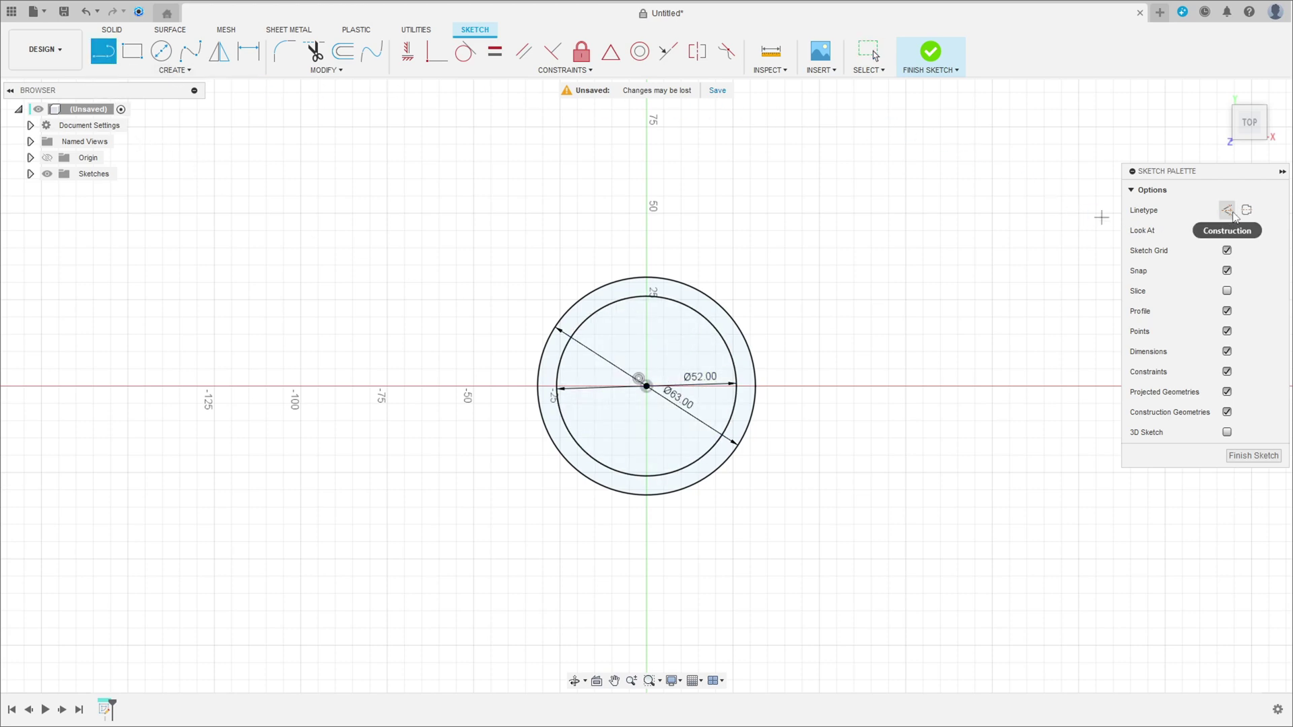
- Draw a 250 mm horizontal line right from the origin and move its dimension below it
{"action": "left_click", "coordinate": [646, 387]}
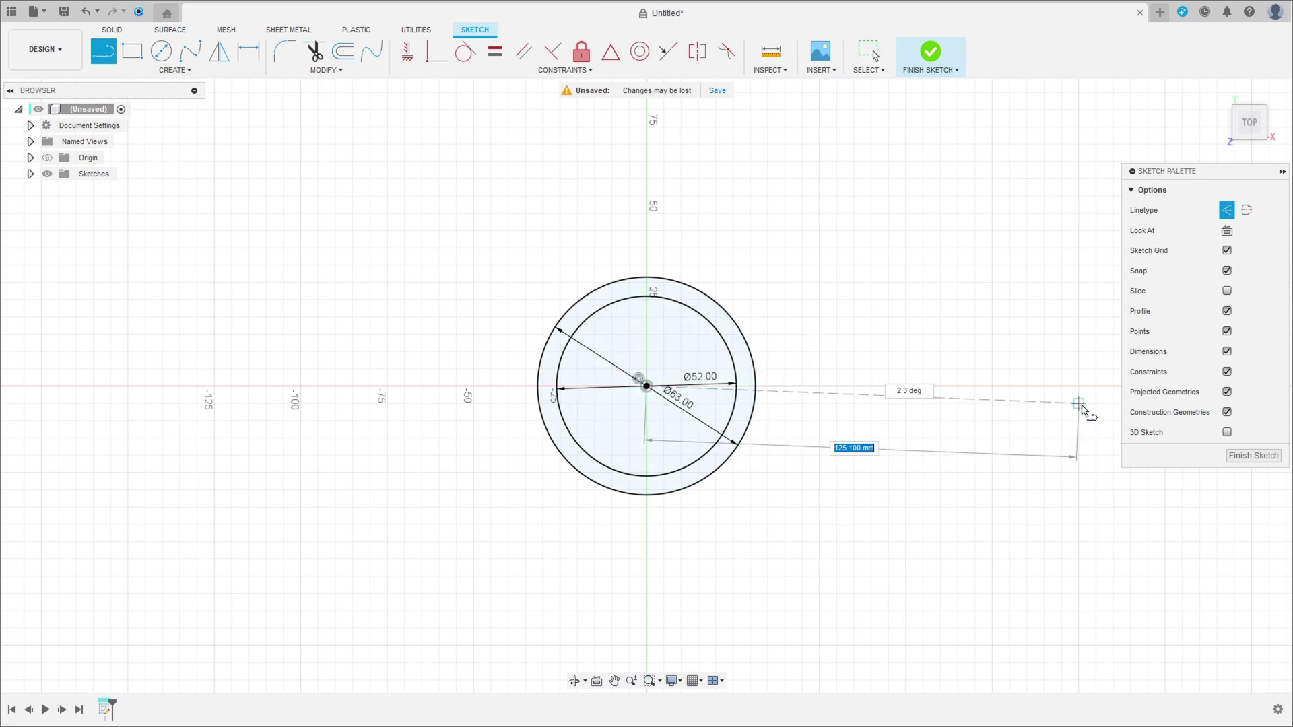
{"action": "middle_click_drag", "start_coordinate": [1044, 382], "coordinate": [814, 380]}
{"action": "type", "text": "250"}
{"action": "key", "text": "Return"}
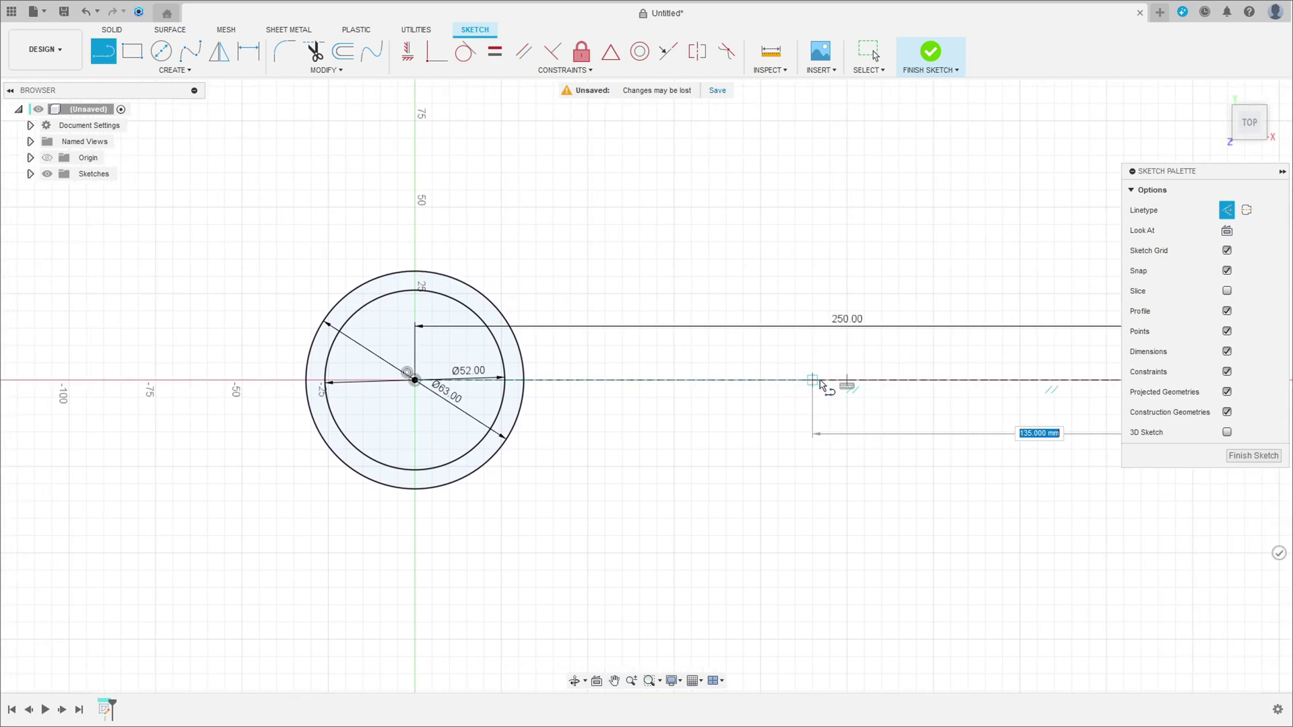
{"action": "scroll", "coordinate": [858, 437], "scroll_direction": "down", "scroll_amount": 4}
{"action": "key", "text": "Escape"}
{"action": "left_click_drag", "start_coordinate": [846, 367], "coordinate": [869, 588]}
- Begin a circle centred on the construction line's right end
{"action": "middle_click_drag", "start_coordinate": [910, 518], "coordinate": [614, 493]}
{"action": "left_click", "coordinate": [161, 52]}
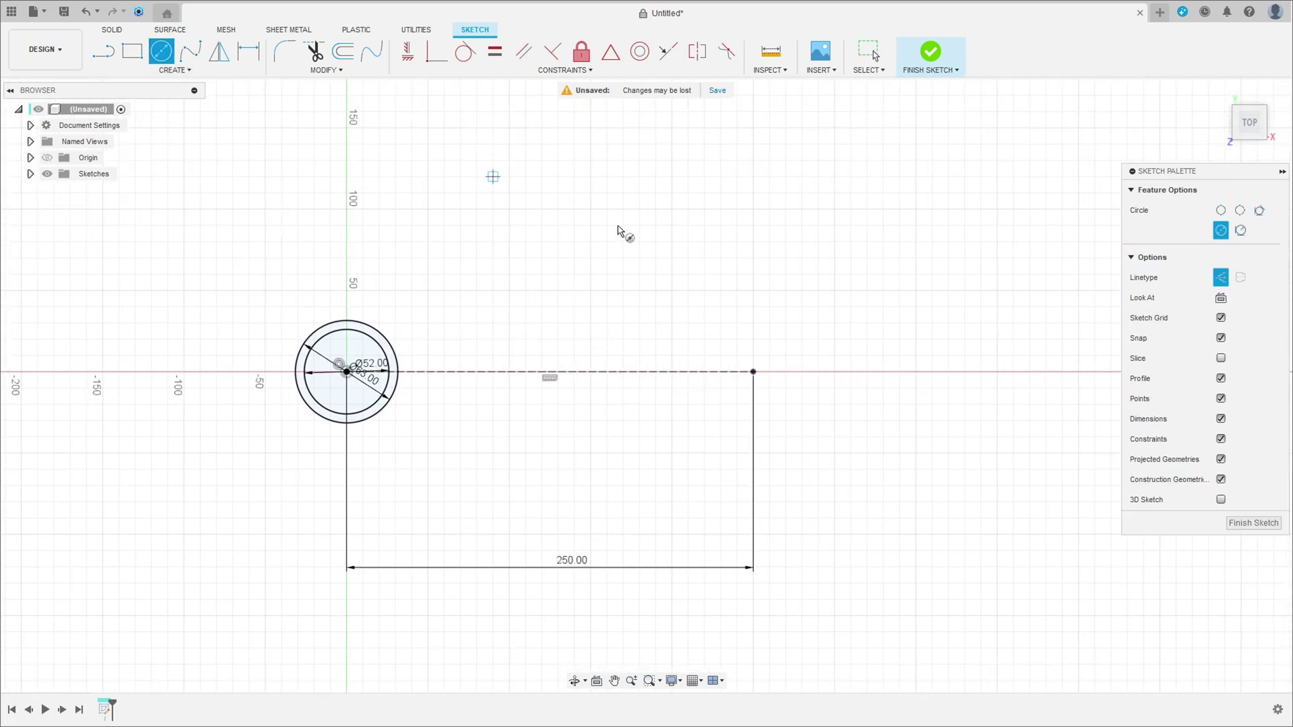
{"action": "scroll", "coordinate": [748, 367], "scroll_direction": "up", "scroll_amount": 4}
{"action": "left_click", "coordinate": [771, 388]}
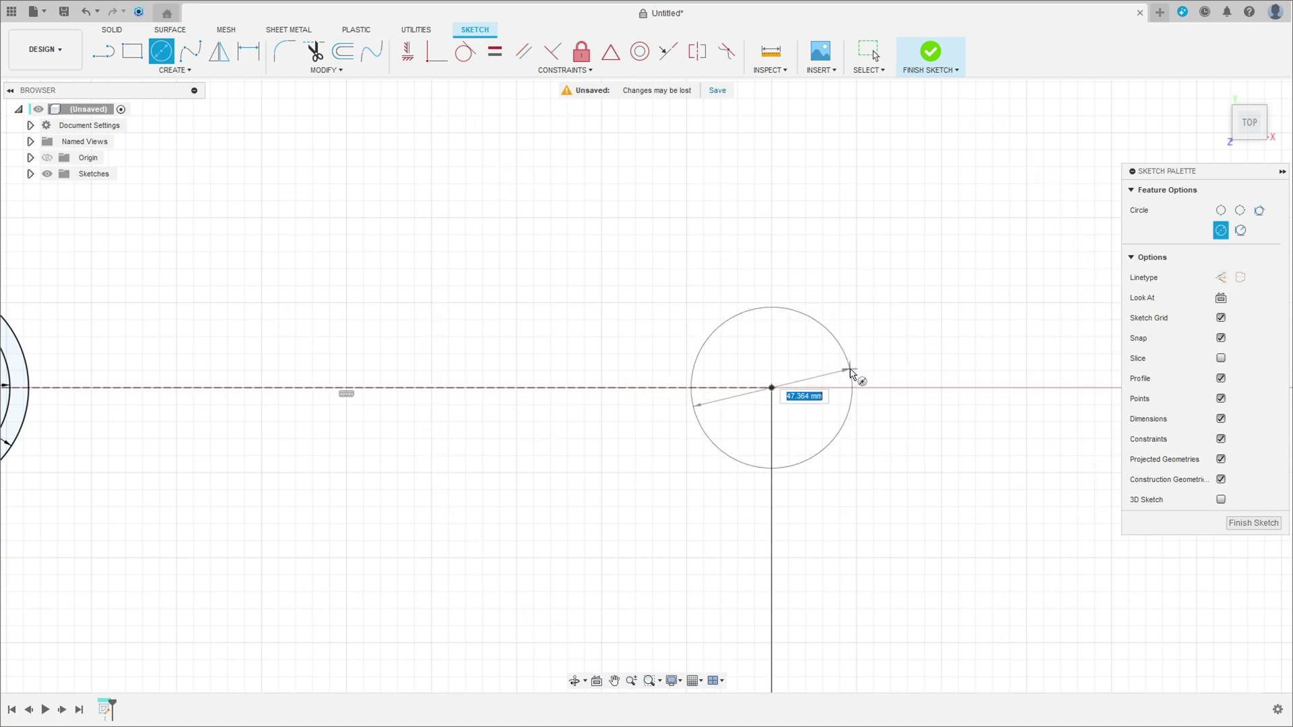
- Set the first circle to Ø24 and sketch a larger concentric circle at the line's end
{"action": "key", "text": "Return"}
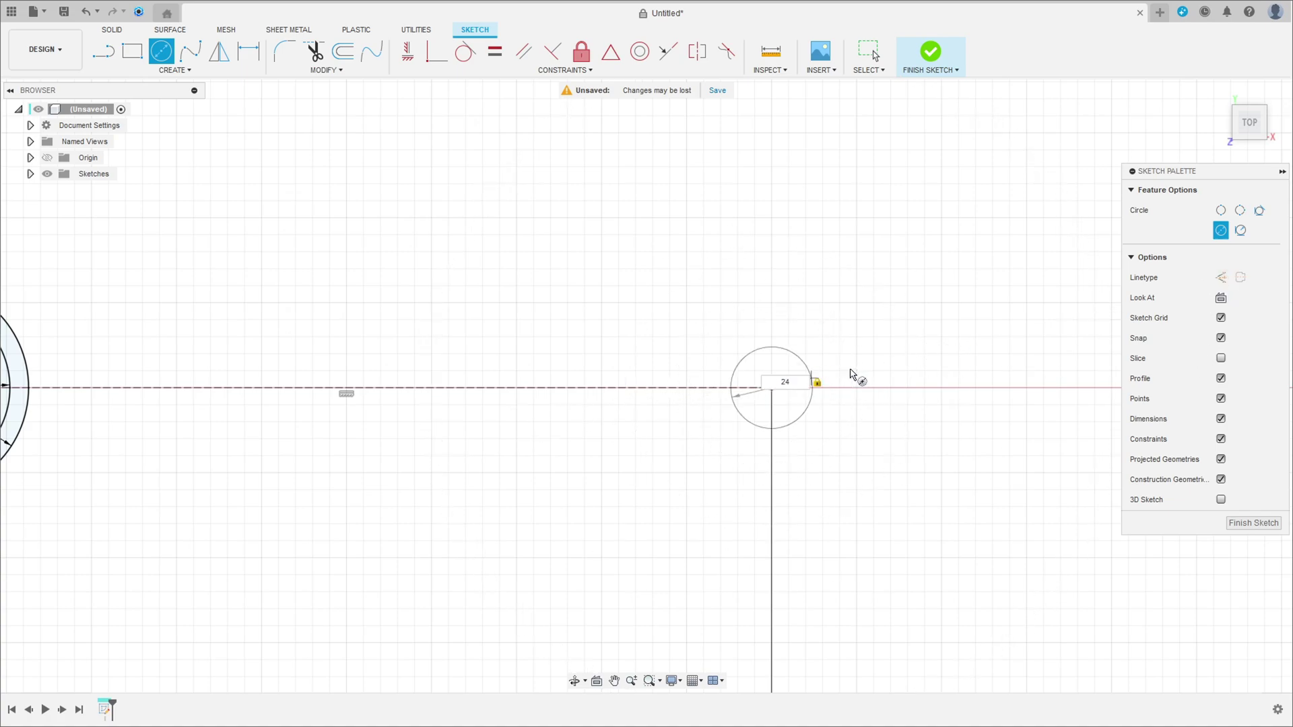
{"action": "left_click", "coordinate": [771, 388]}
{"action": "left_click", "coordinate": [839, 339]}
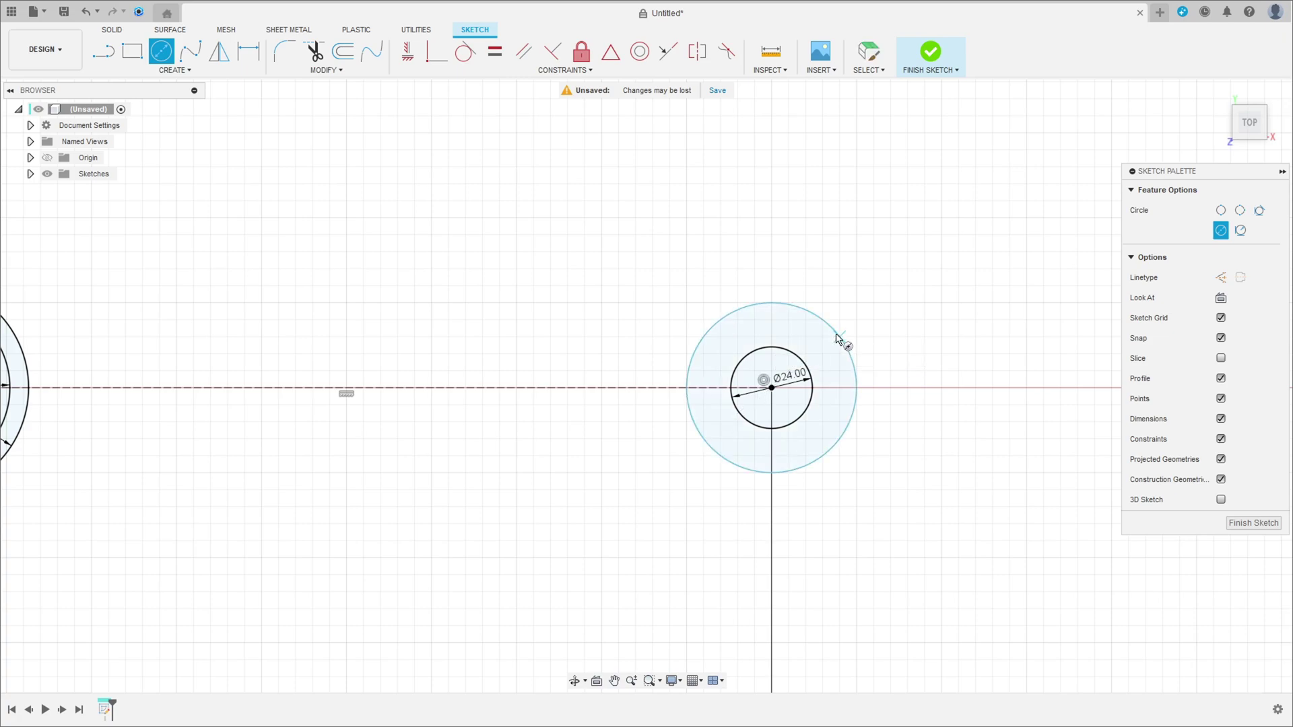
{"action": "key", "text": "Escape"}
- Dimension the outer circle to Ø35 and place the Ø24 dimension outside the inner circle
{"action": "key", "text": "d"}
{"action": "left_click", "coordinate": [779, 304]}
{"action": "left_click", "coordinate": [921, 293]}
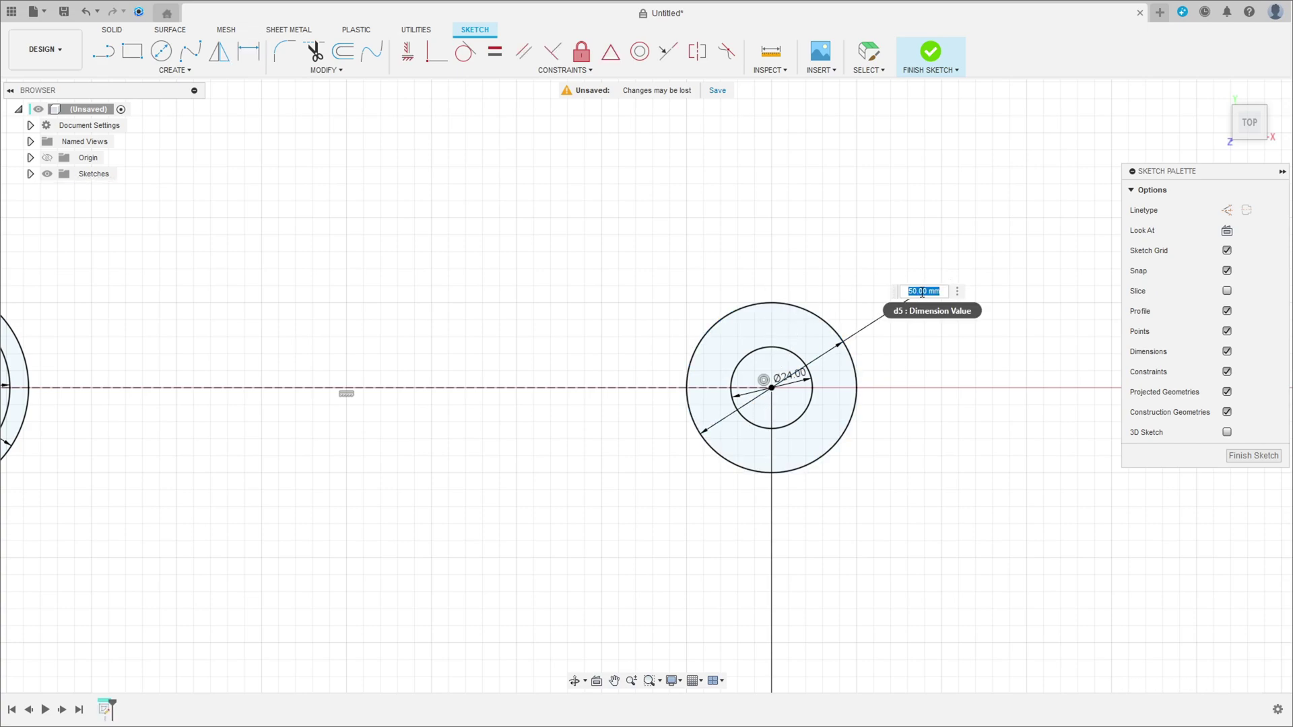
{"action": "type", "text": "35"}
{"action": "key", "text": "Return"}
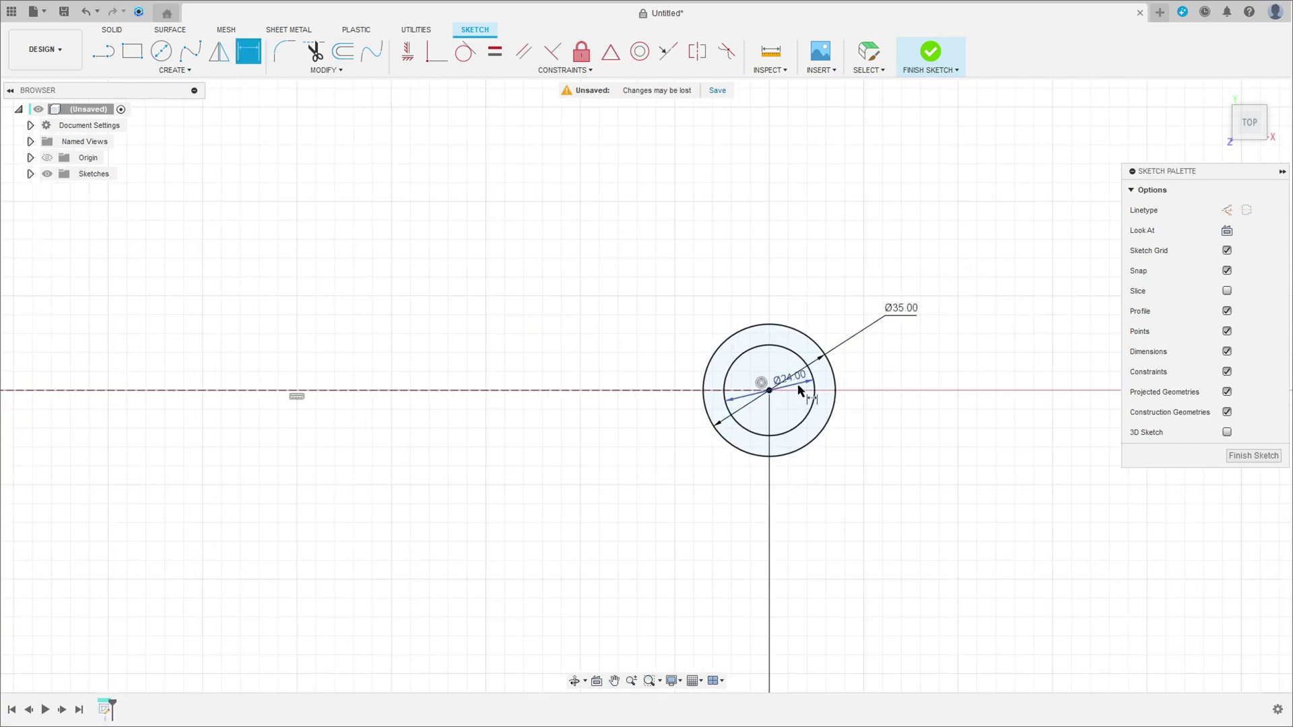
{"action": "left_click", "coordinate": [932, 425]}
{"action": "scroll", "coordinate": [563, 392], "scroll_direction": "down", "scroll_amount": 3}
{"action": "key", "text": "Escape"}
{"action": "middle_click_drag", "start_coordinate": [563, 393], "coordinate": [805, 366]}
{"action": "left_click", "coordinate": [161, 50]}
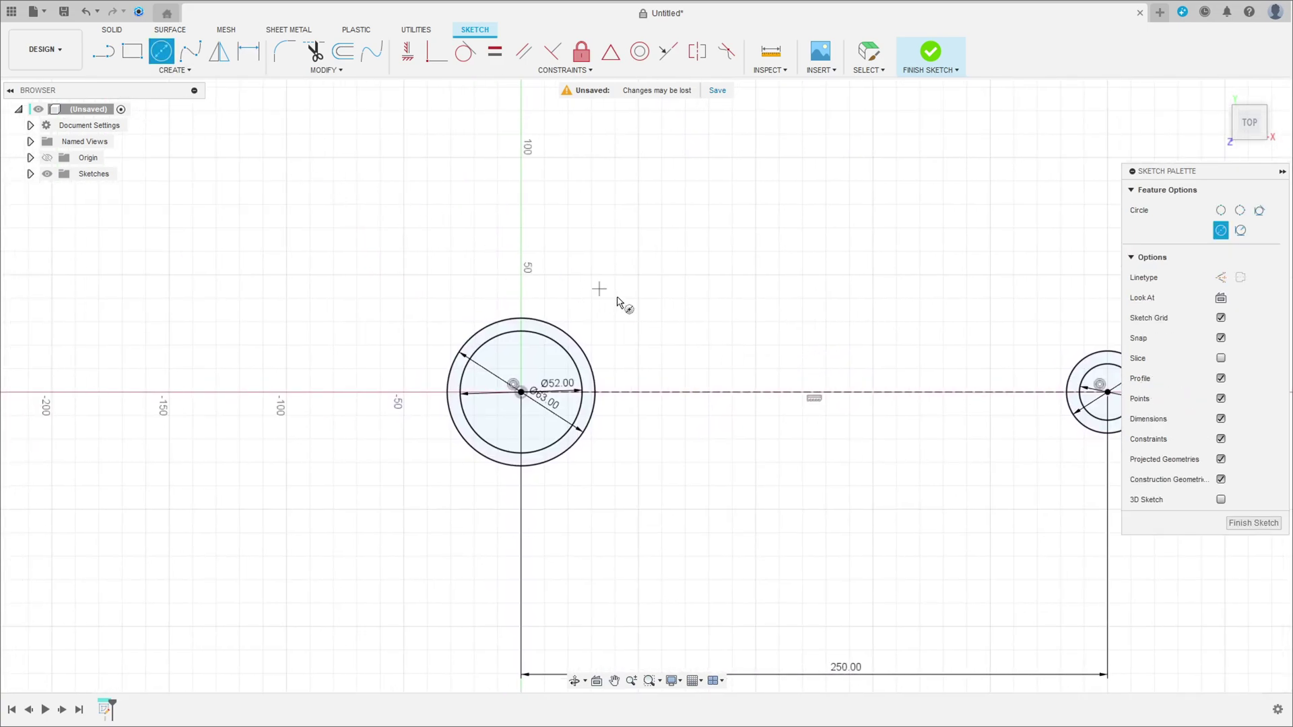
- Draw two Ø26 mm circles above the large circles
{"action": "scroll", "coordinate": [614, 301], "scroll_direction": "up", "scroll_amount": 2}
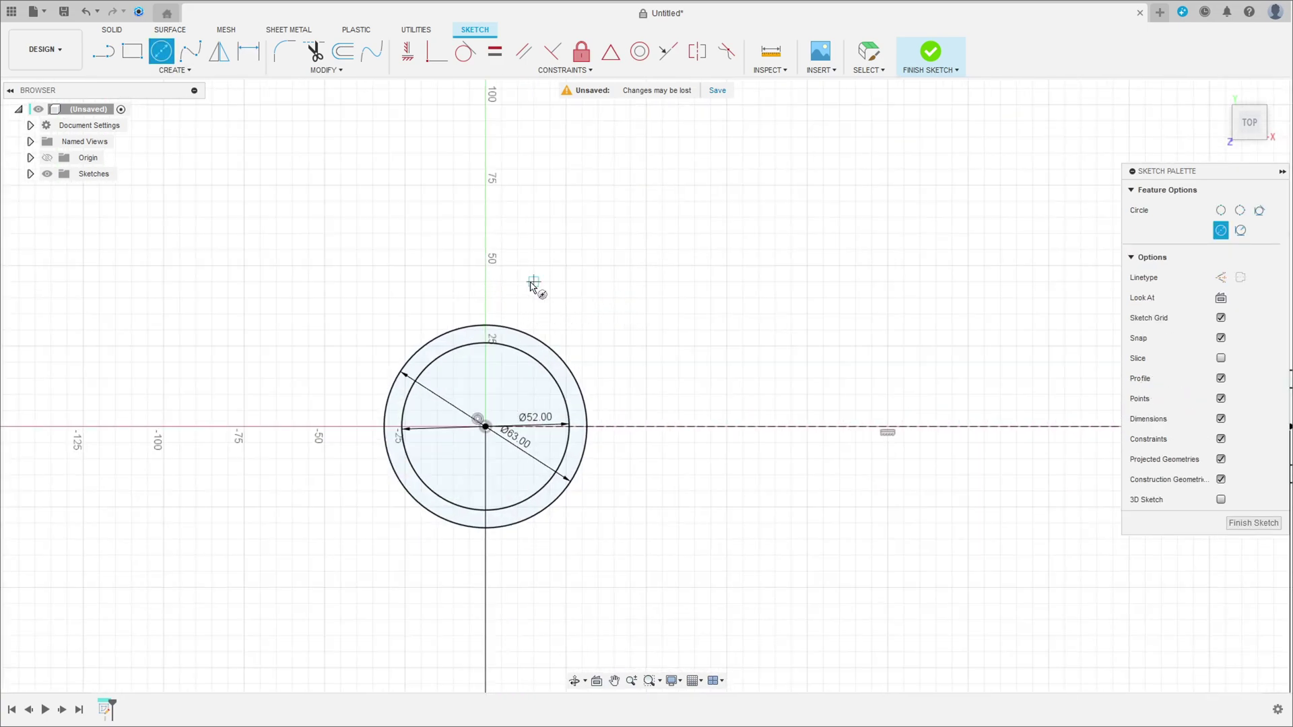
{"action": "left_click", "coordinate": [534, 282]}
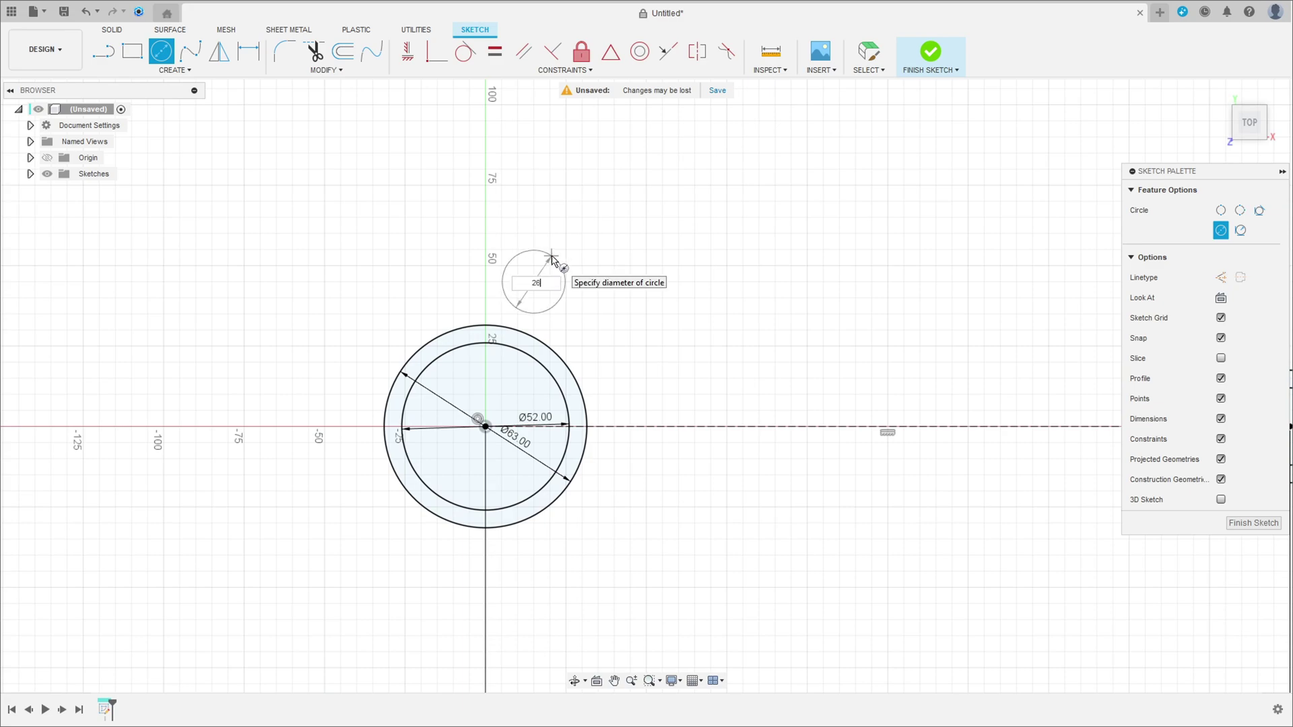
{"action": "type", "text": "26"}
{"action": "key", "text": "Return"}
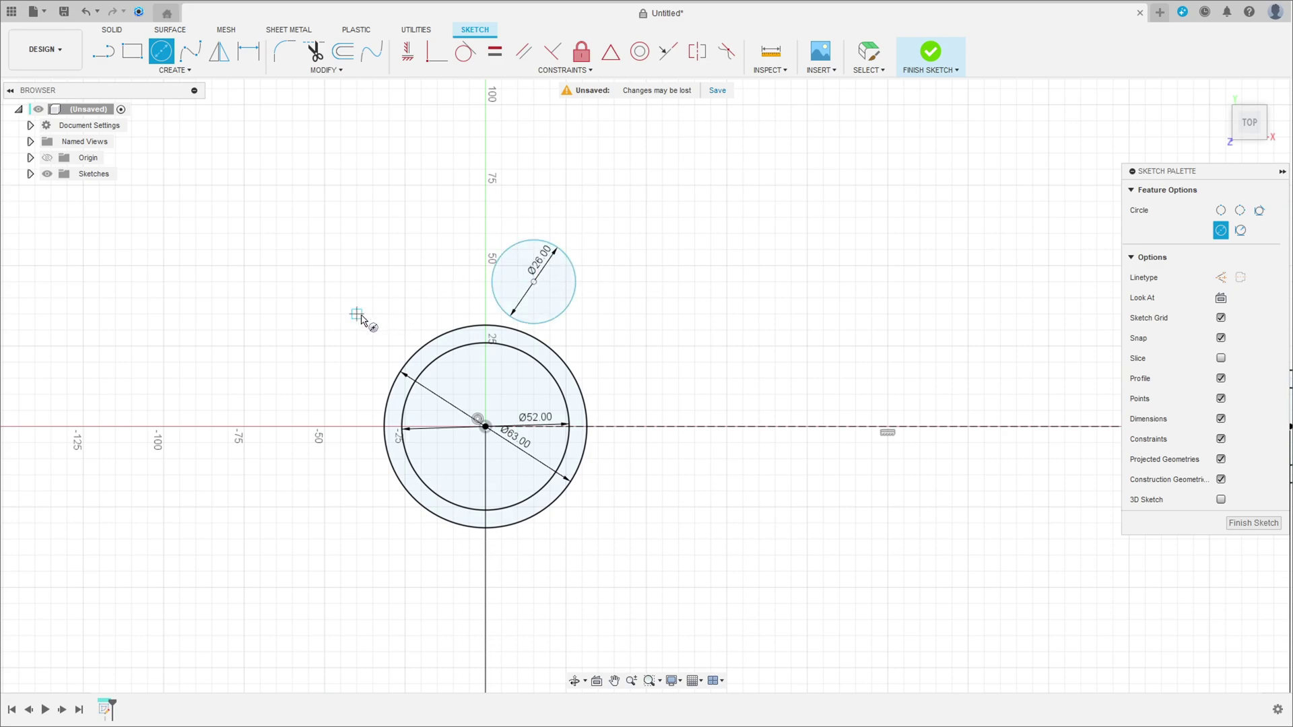
{"action": "left_click", "coordinate": [358, 314]}
{"action": "type", "text": "26"}
{"action": "key", "text": "Return"}
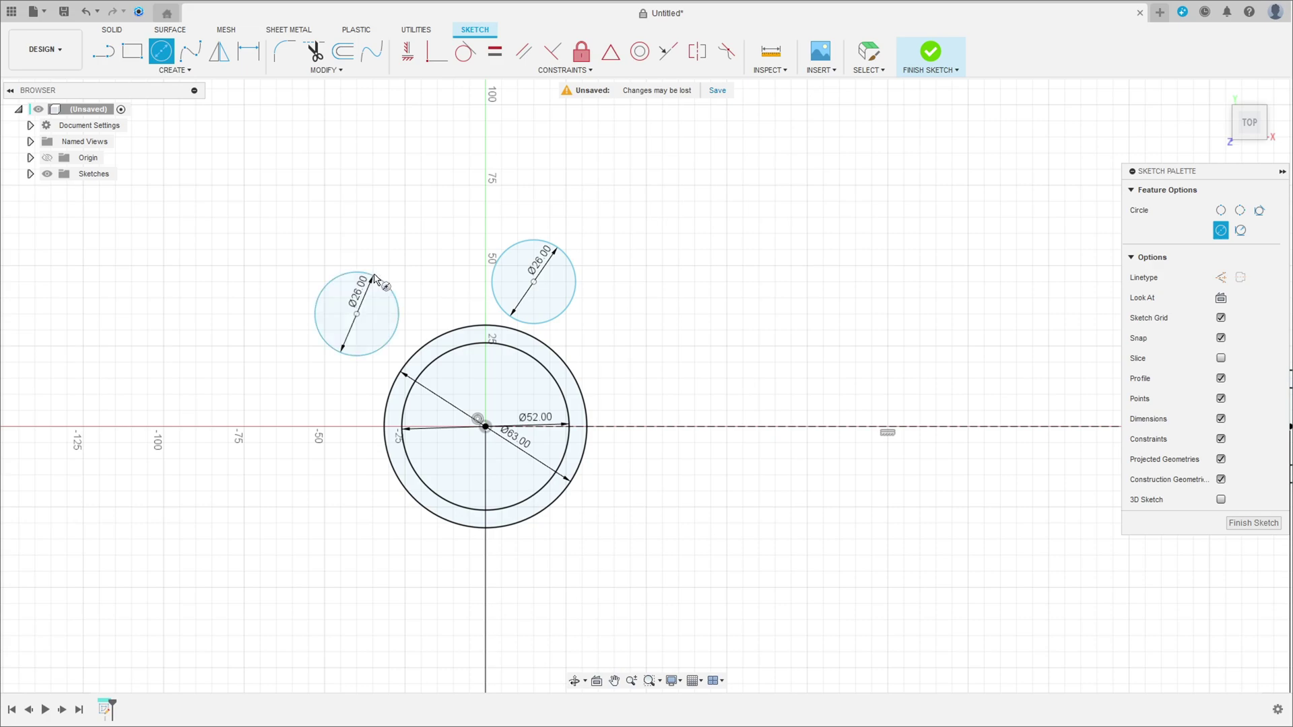
- Locate the left Ø26 circle 26 mm above and 40 mm left of the origin
{"action": "left_click", "coordinate": [240, 62]}
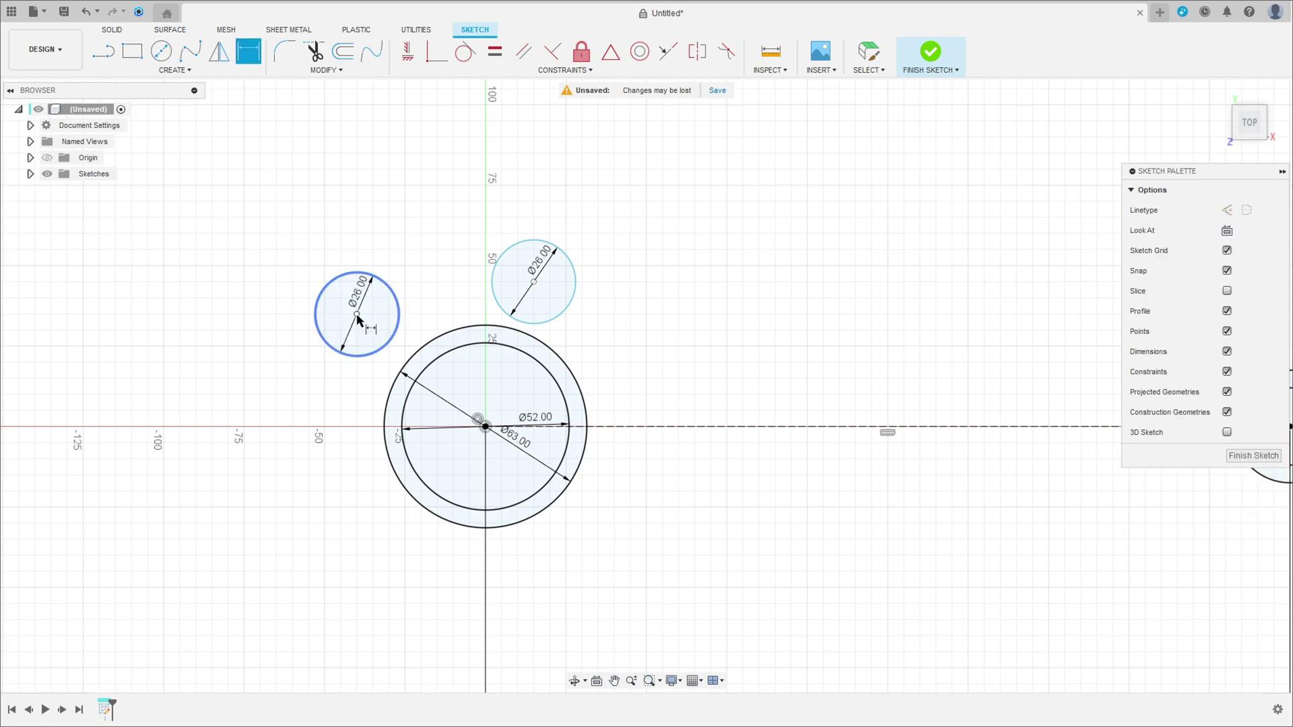
{"action": "left_click", "coordinate": [486, 428]}
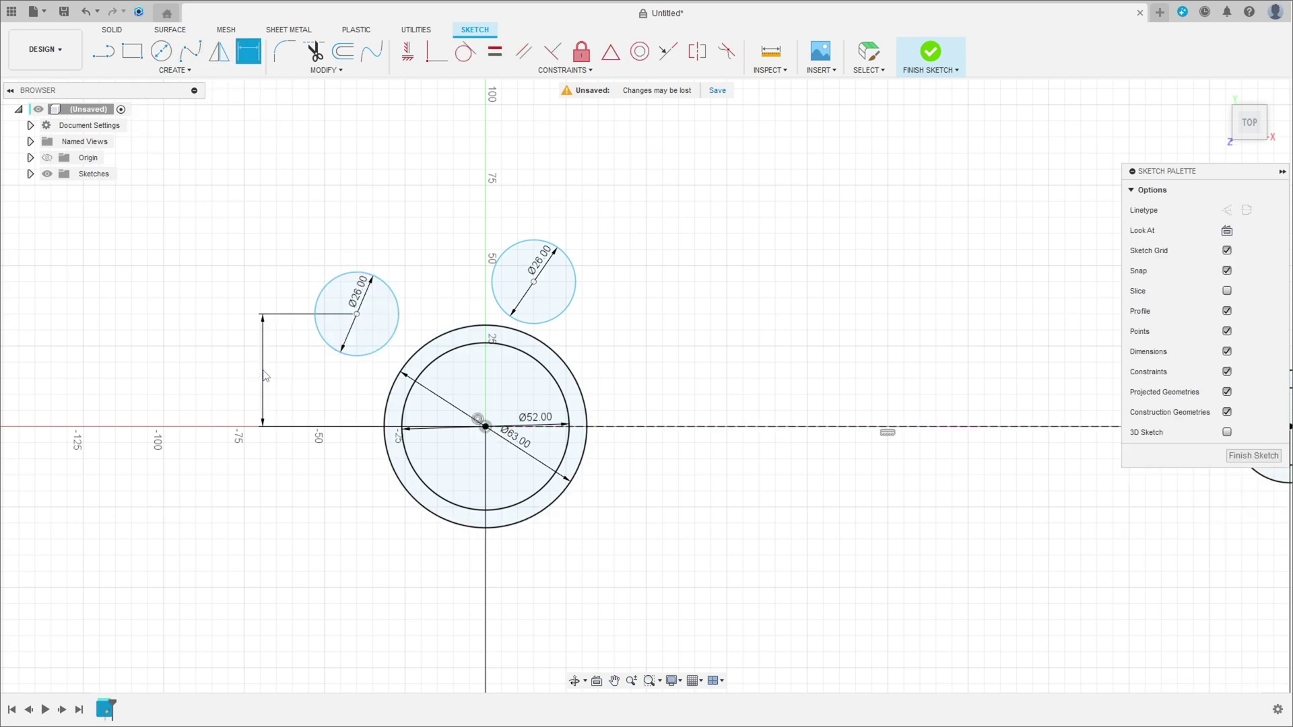
{"action": "left_click", "coordinate": [262, 371]}
{"action": "type", "text": "26"}
{"action": "key", "text": "Return"}
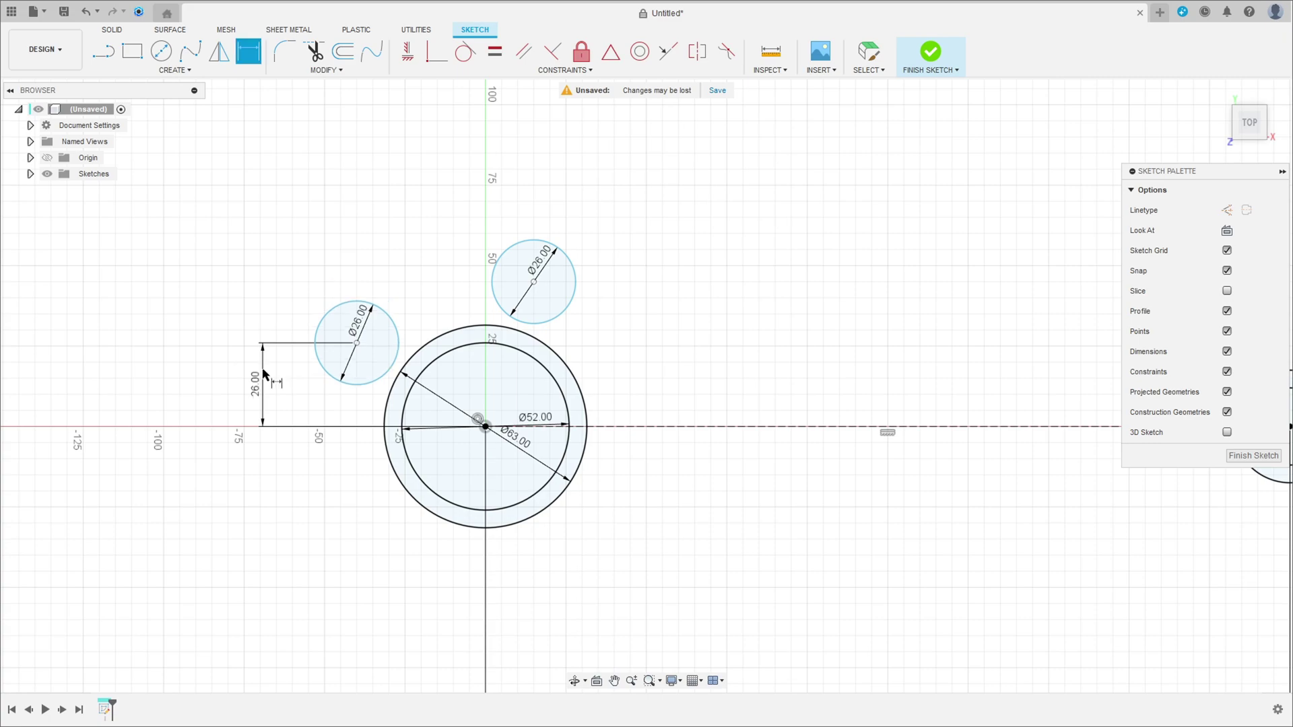
{"action": "left_click", "coordinate": [485, 427]}
{"action": "left_click", "coordinate": [417, 174]}
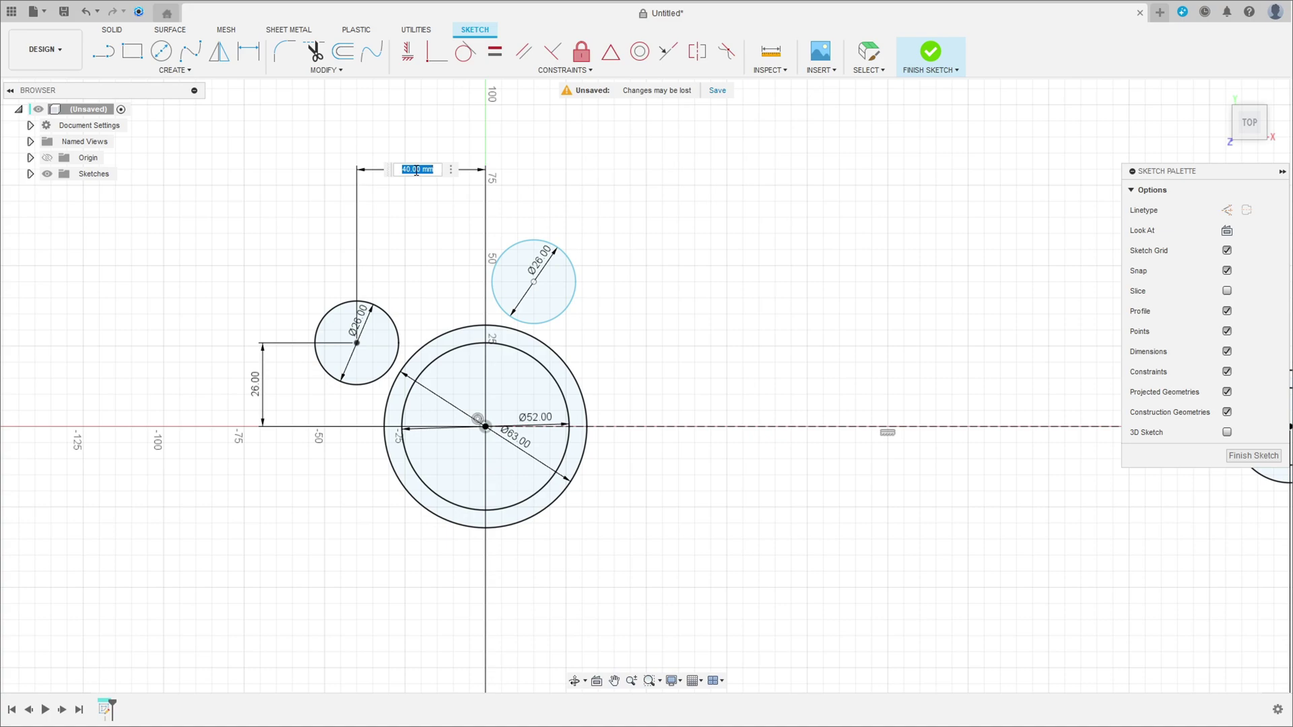
{"action": "key", "text": "Return"}
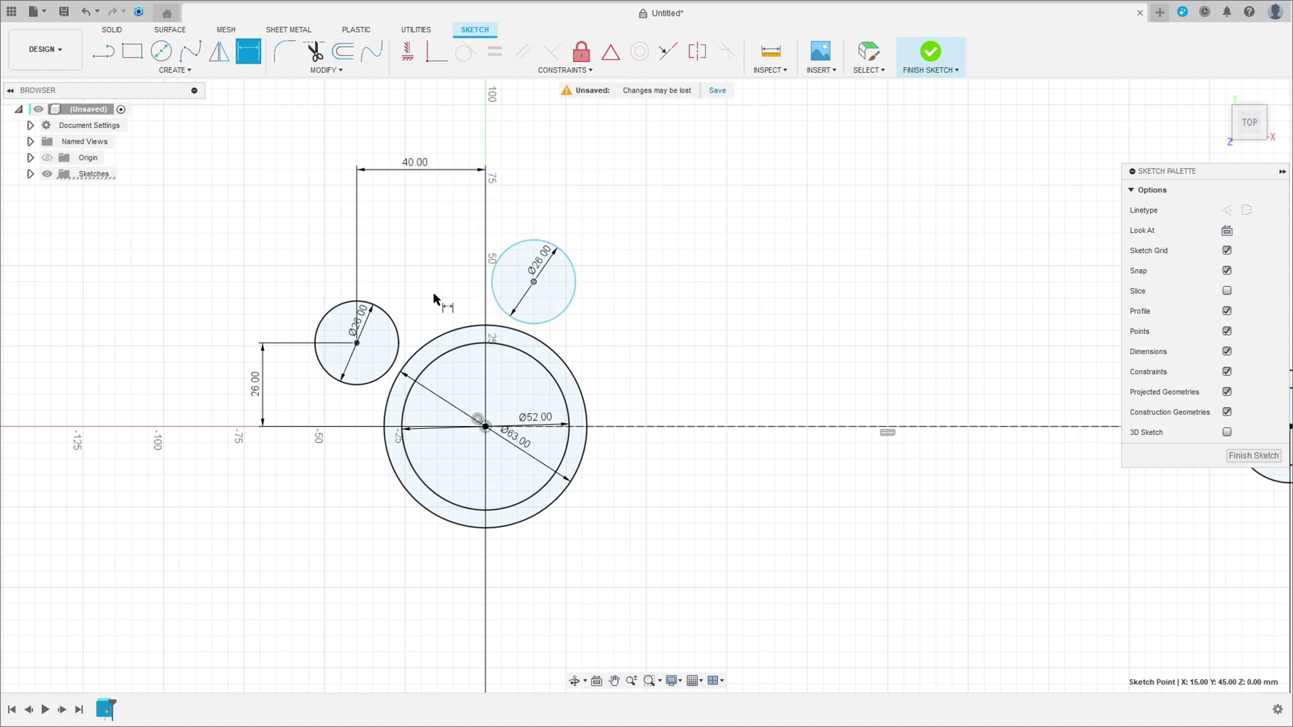
- Place the right Ø26 circle 17 mm higher and 15 mm right of the left one
{"action": "left_click", "coordinate": [355, 343]}
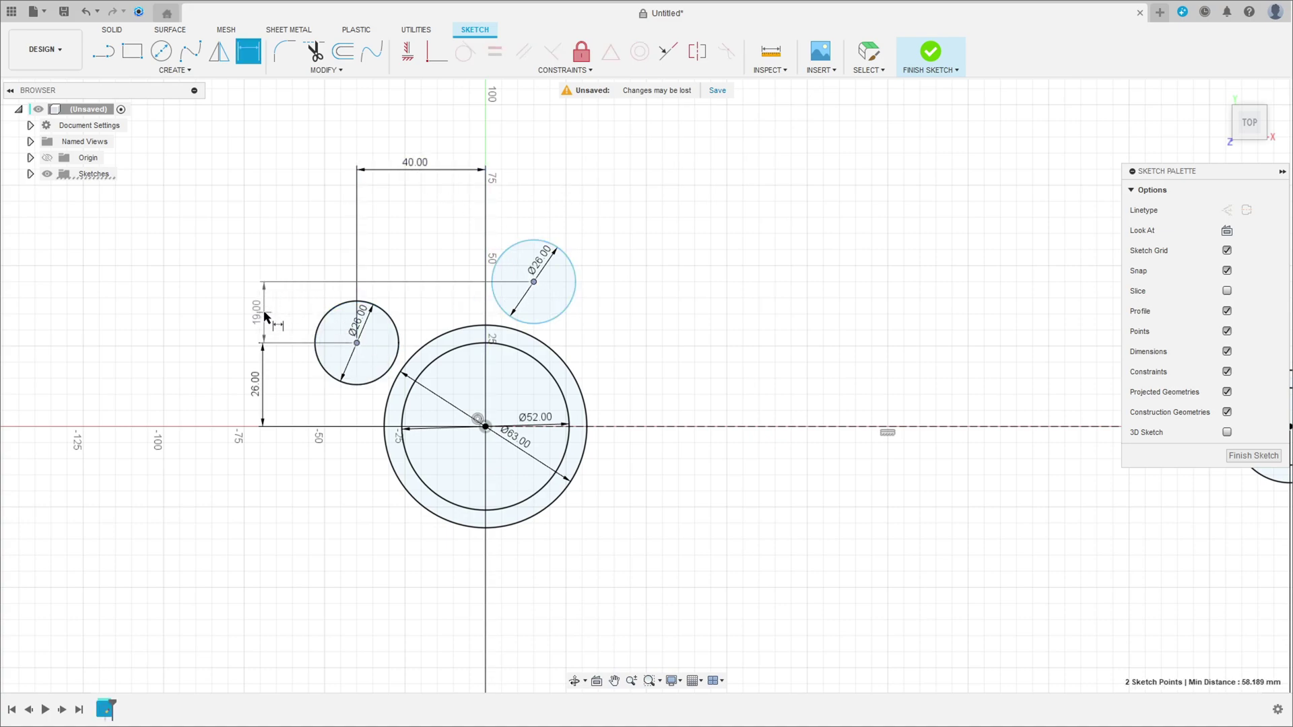
{"action": "left_click", "coordinate": [265, 313]}
{"action": "type", "text": "17"}
{"action": "key", "text": "Return"}
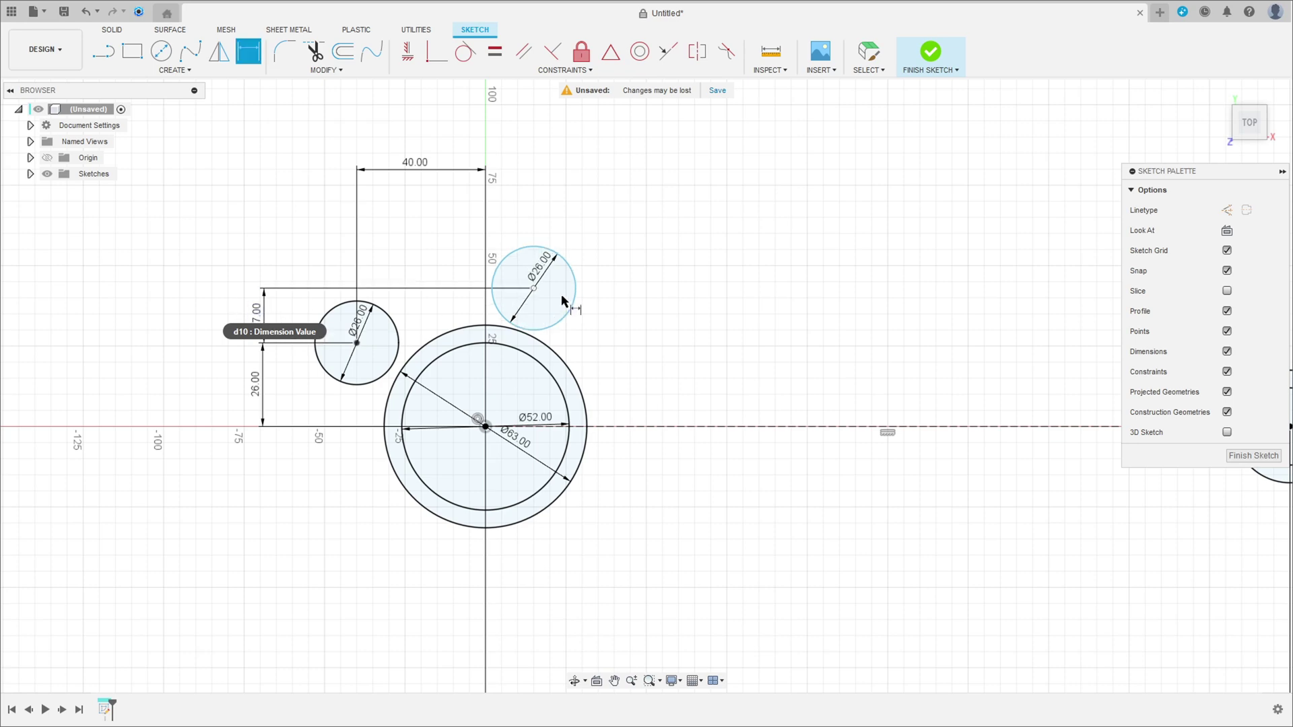
{"action": "left_click", "coordinate": [486, 428]}
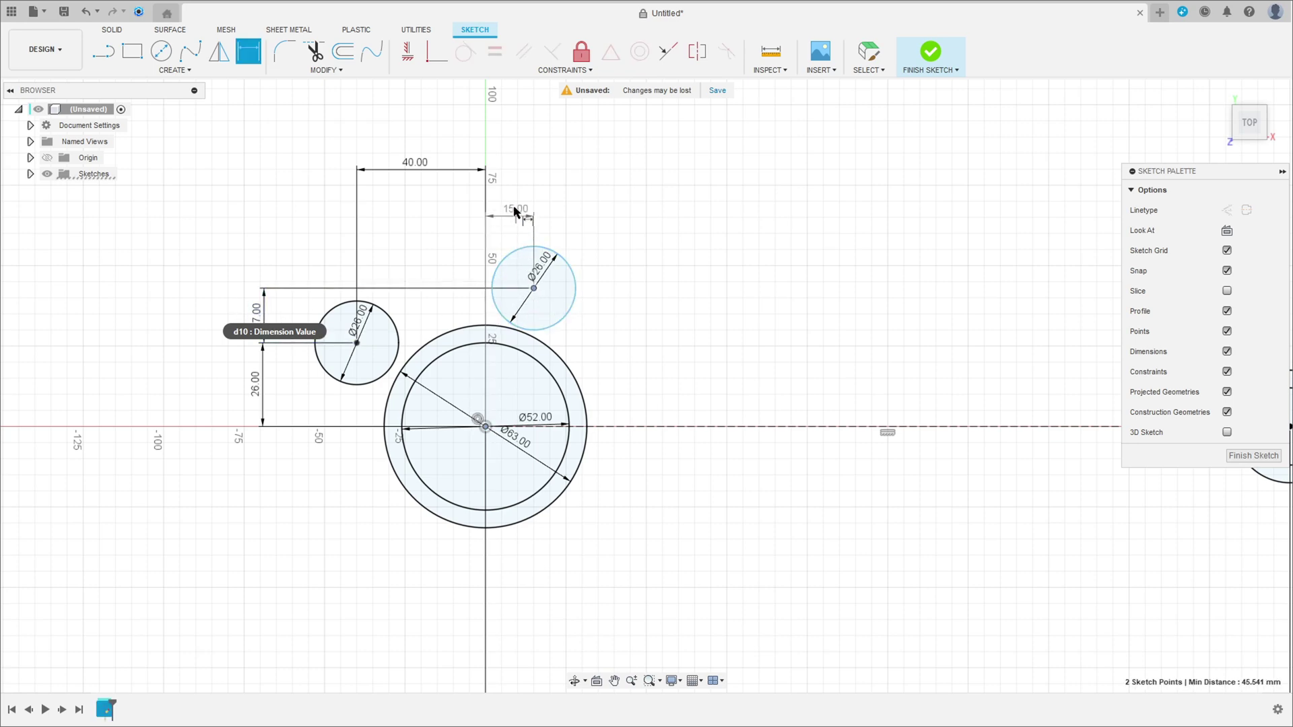
{"action": "left_click", "coordinate": [512, 176]}
{"action": "key", "text": "Return"}
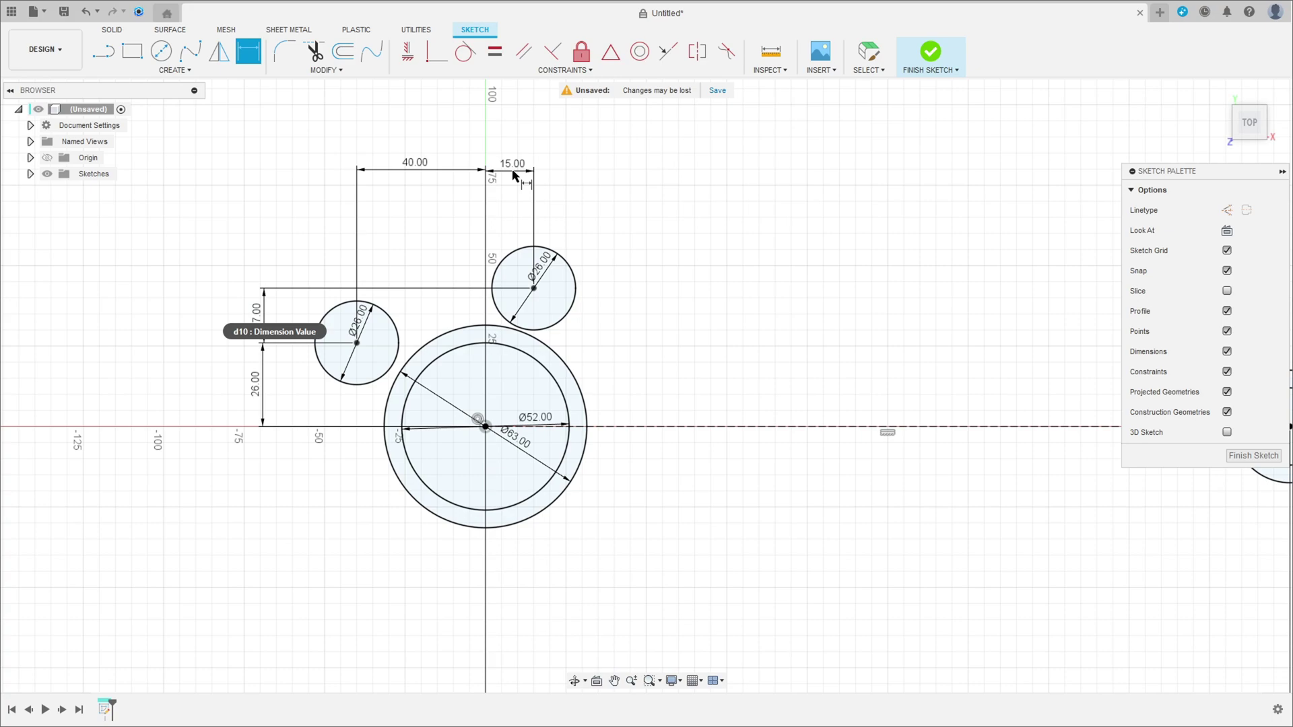
{"action": "scroll", "coordinate": [384, 165], "scroll_direction": "up", "scroll_amount": 3}
{"action": "left_click", "coordinate": [161, 51]}
{"action": "scroll", "coordinate": [408, 306], "scroll_direction": "up", "scroll_amount": 2}
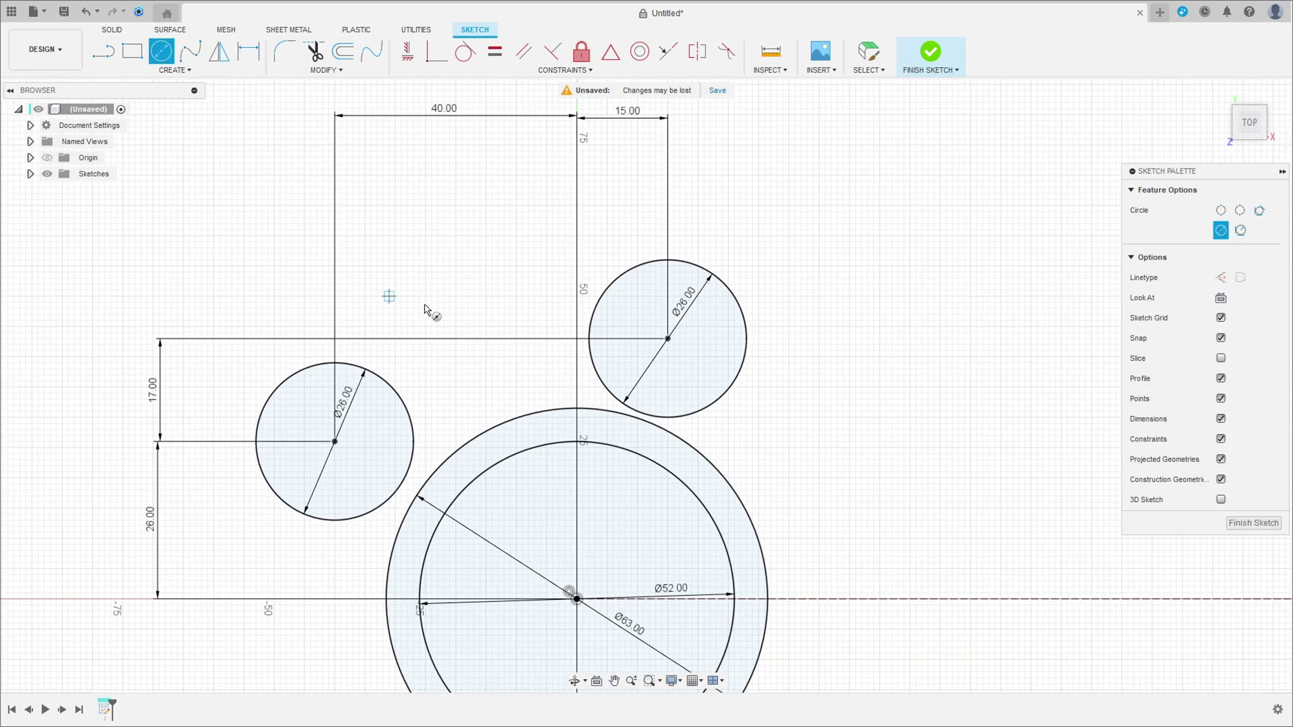
- Draw a concentric Ø10 mm circle inside each Ø26 circle
{"action": "left_click", "coordinate": [667, 338]}
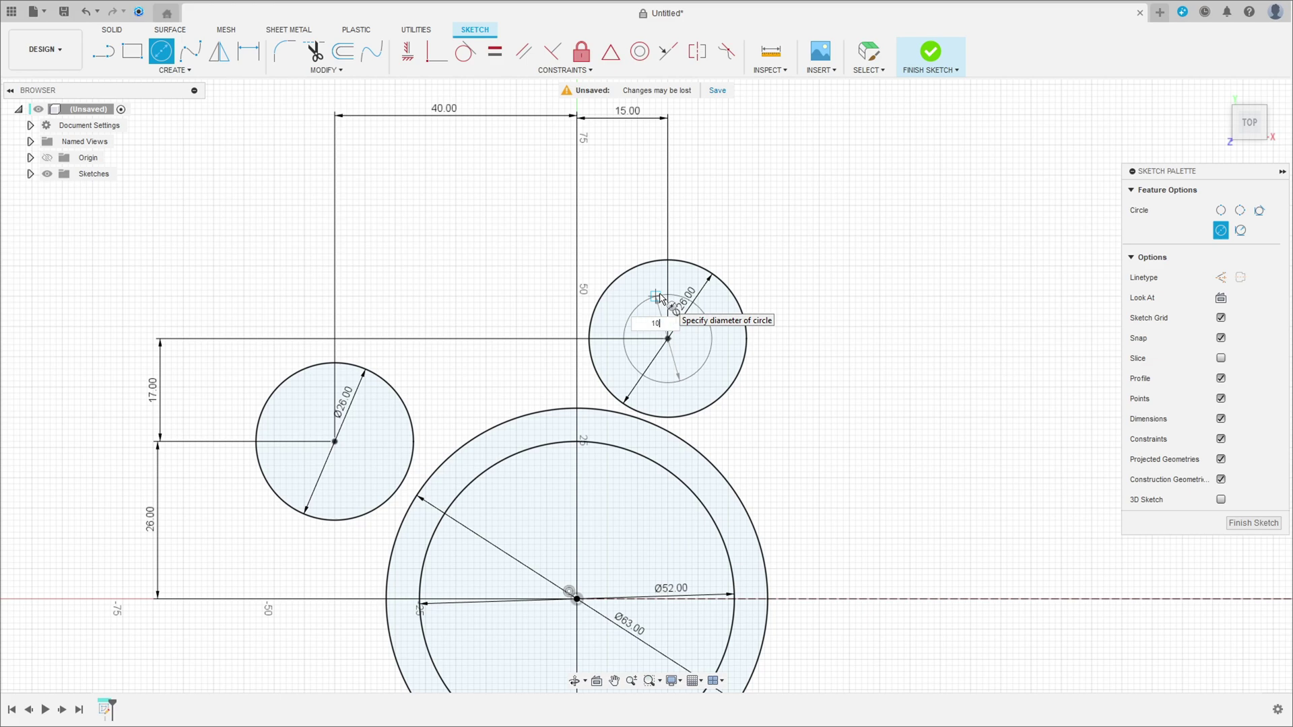
{"action": "type", "text": "10"}
{"action": "key", "text": "Return"}
{"action": "left_click", "coordinate": [335, 442]}
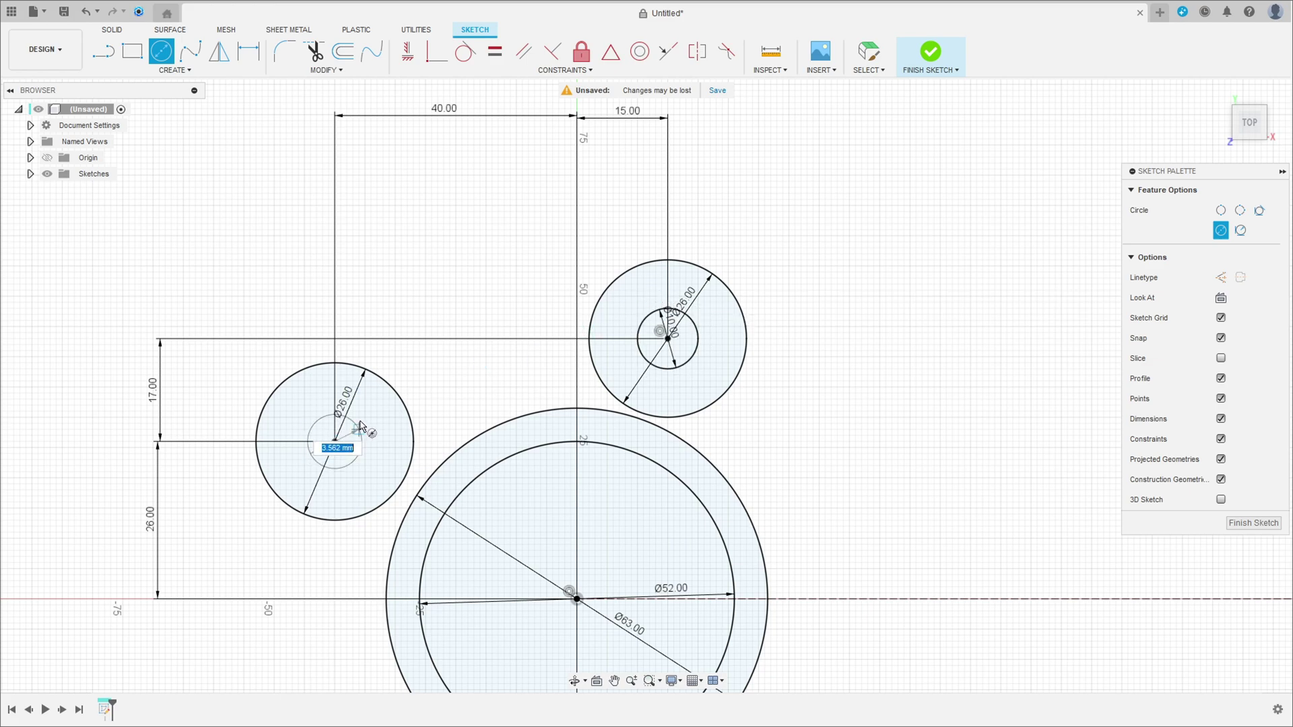
{"action": "type", "text": "10"}
{"action": "key", "text": "Return"}
{"action": "key", "text": "Escape"}
- Move the two Ø26.00 labels and the Ø10.00 label clear of their circles
{"action": "left_click_drag", "start_coordinate": [362, 408], "coordinate": [444, 369]}
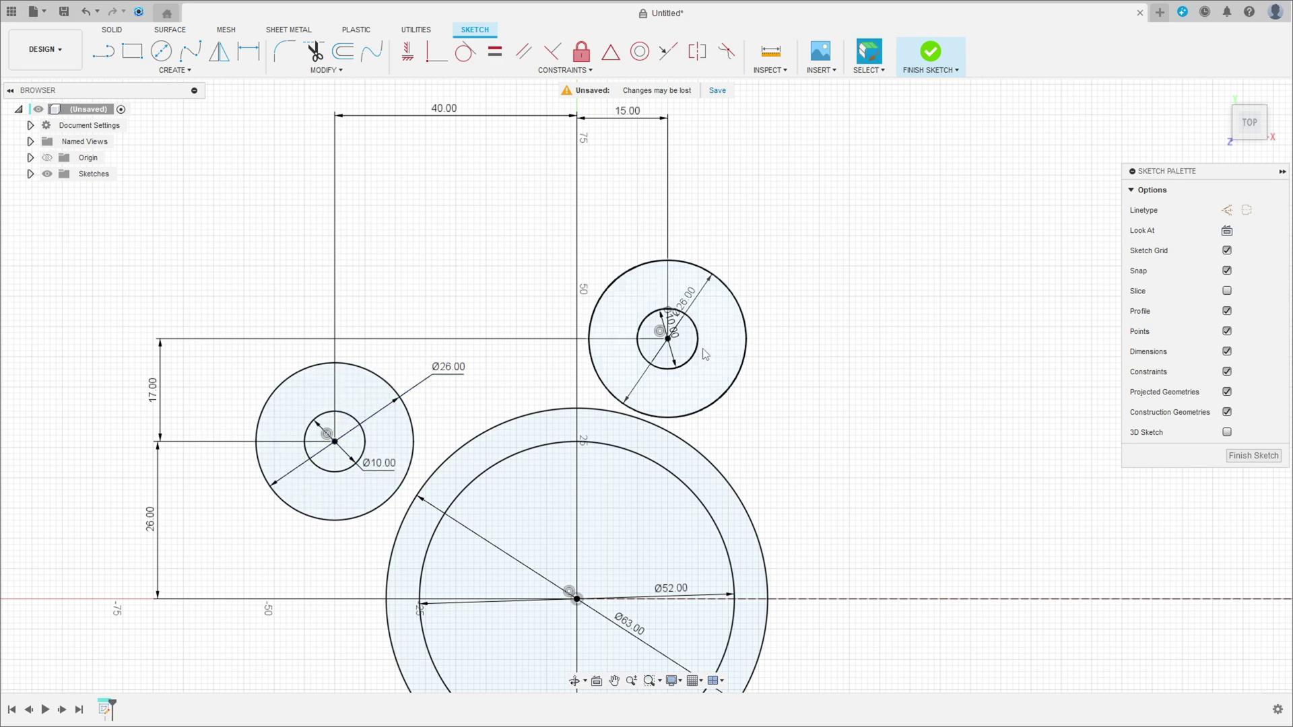
{"action": "left_click_drag", "start_coordinate": [701, 304], "coordinate": [785, 276]}
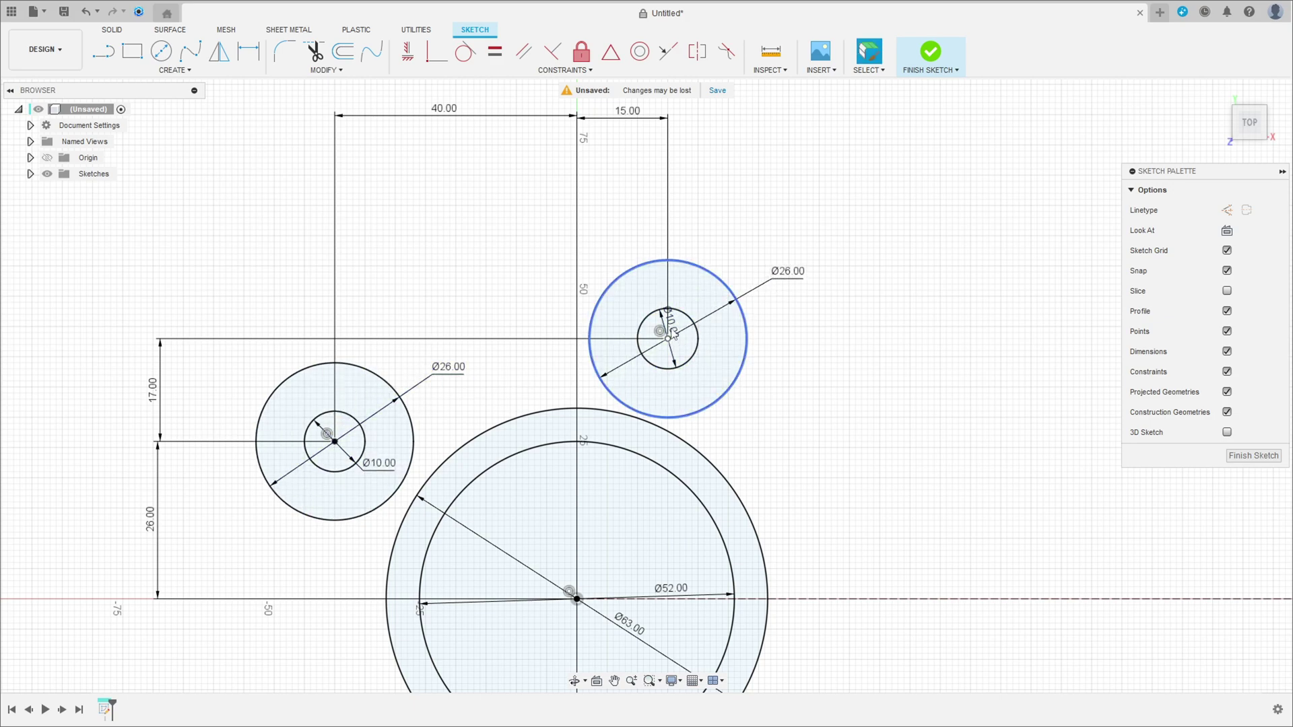
{"action": "left_click_drag", "start_coordinate": [672, 325], "coordinate": [707, 369]}
{"action": "scroll", "coordinate": [270, 162], "scroll_direction": "down", "scroll_amount": 5}
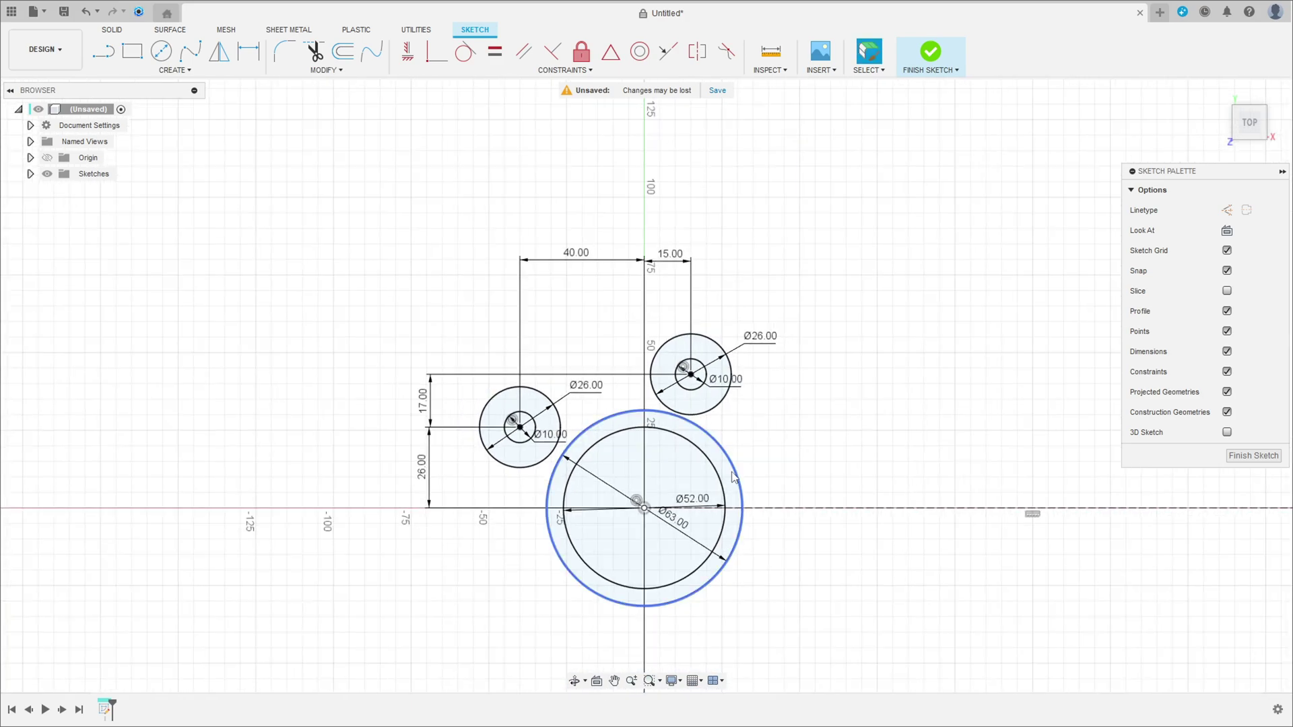
- Mirror the upper-right and left small circle pairs across the horizontal construction line
{"action": "left_click", "coordinate": [219, 51]}
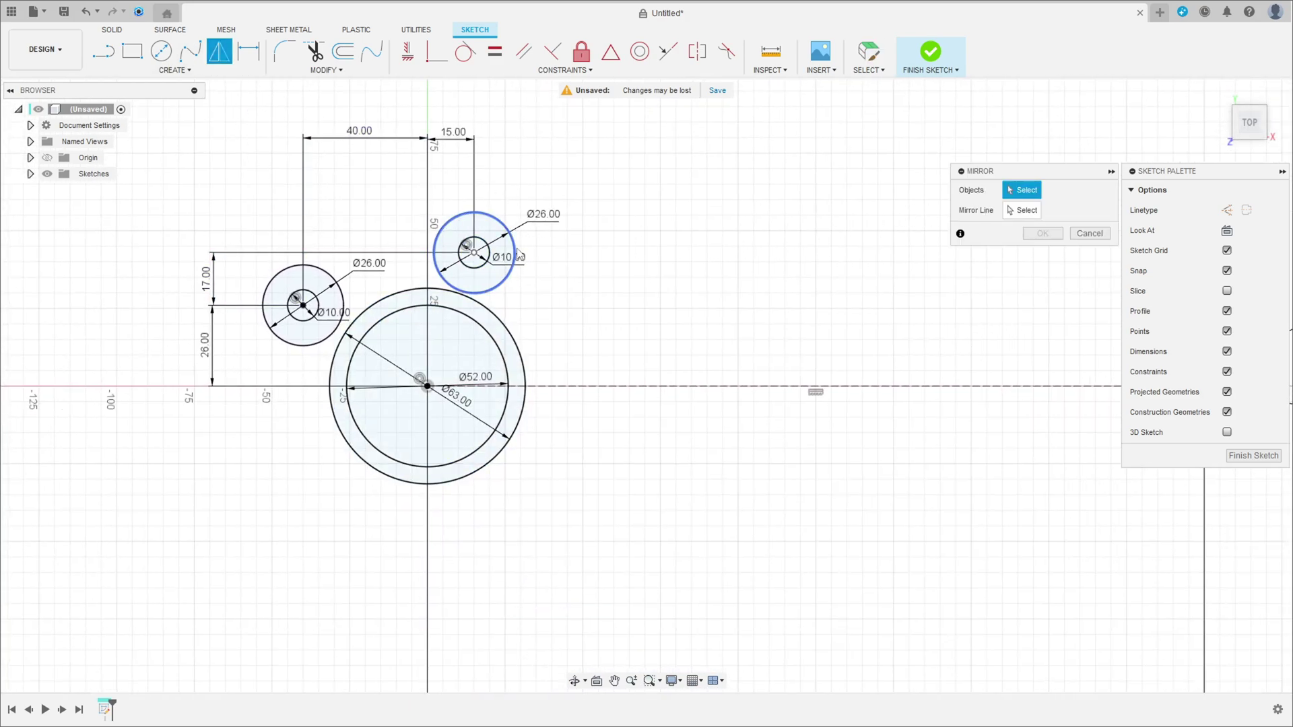
{"action": "left_click", "coordinate": [511, 268]}
{"action": "left_click", "coordinate": [487, 264]}
{"action": "left_click", "coordinate": [343, 286]}
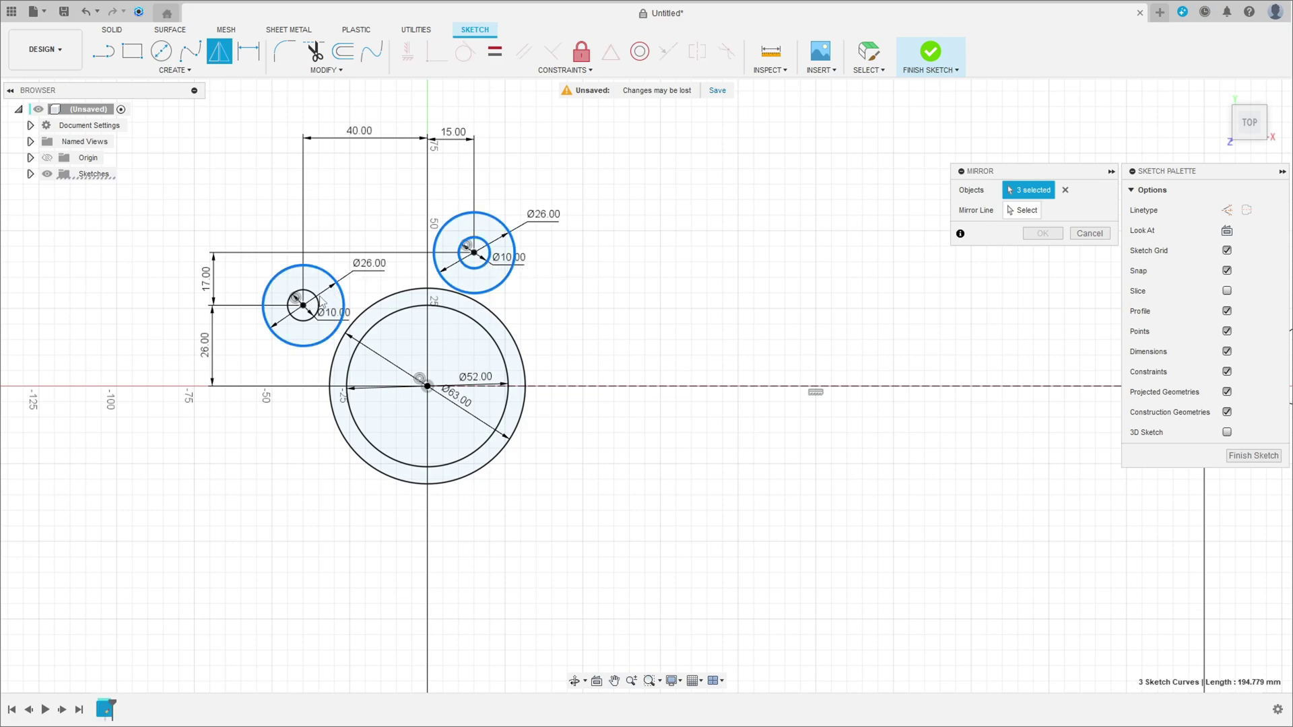
{"action": "left_click", "coordinate": [1021, 210]}
{"action": "left_click", "coordinate": [734, 386]}
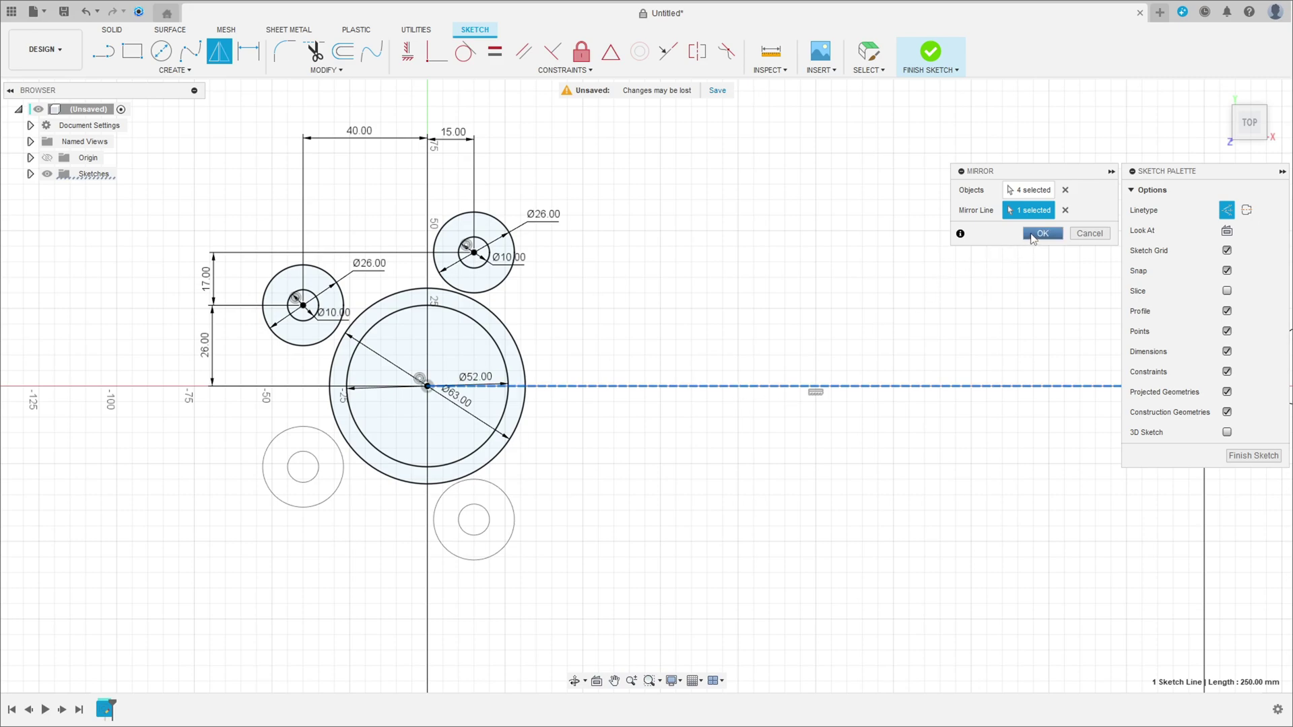
{"action": "left_click", "coordinate": [1041, 234]}
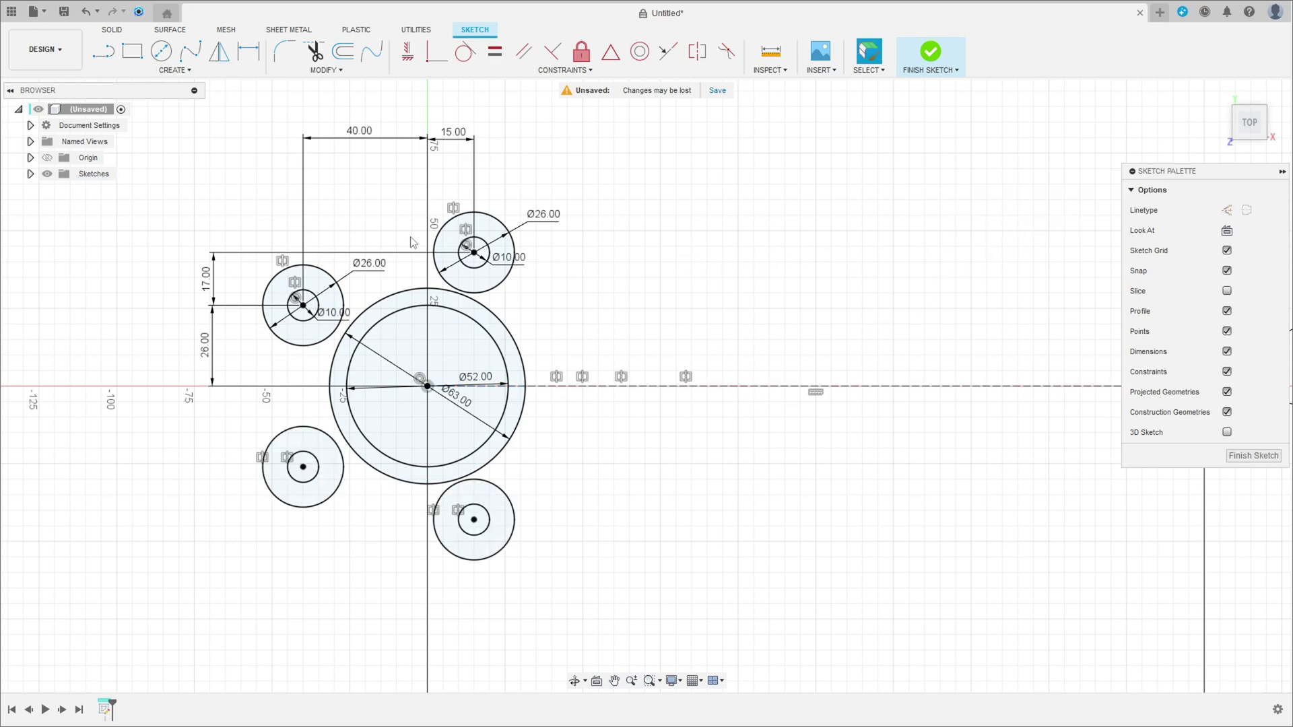
- Draw 3-point arcs linking the upper-right, left and lower-left small circles
{"action": "left_click", "coordinate": [164, 72]}
{"action": "mouse_move", "coordinate": [144, 124]}
{"action": "left_click", "coordinate": [216, 126]}
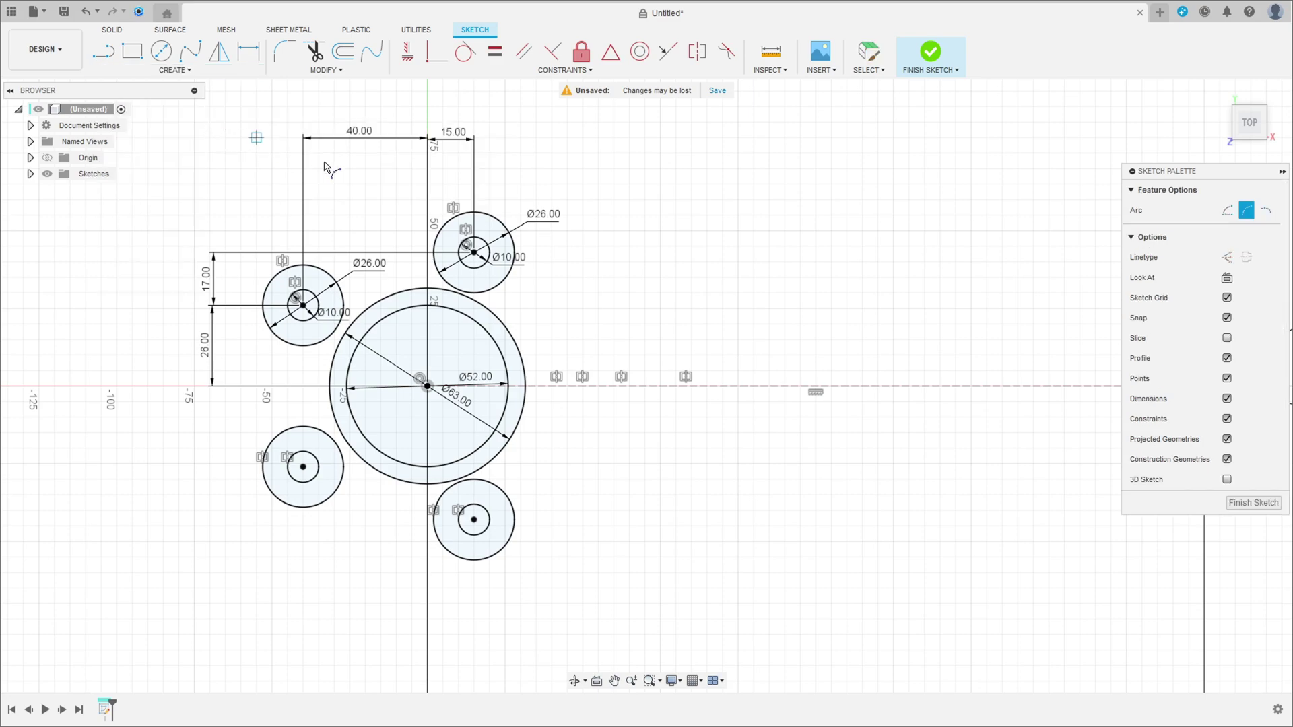
{"action": "left_click", "coordinate": [460, 213]}
{"action": "left_click", "coordinate": [306, 265]}
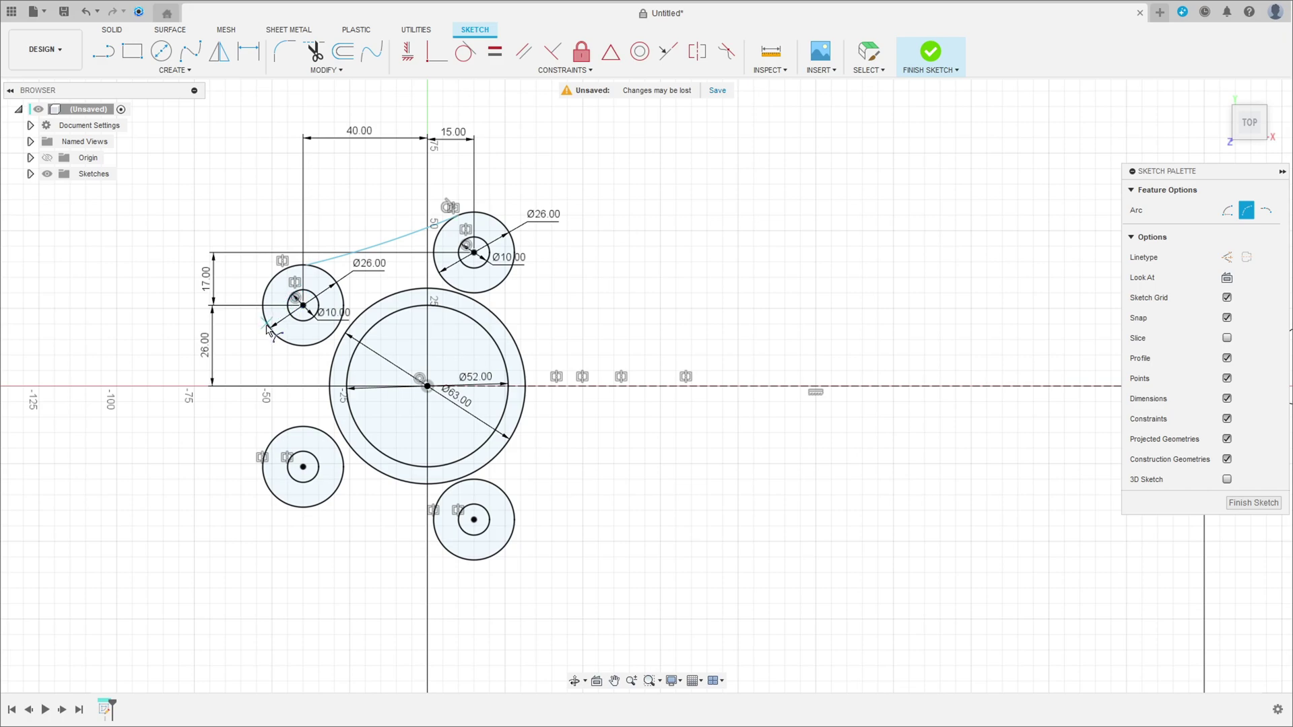
{"action": "left_click", "coordinate": [315, 505]}
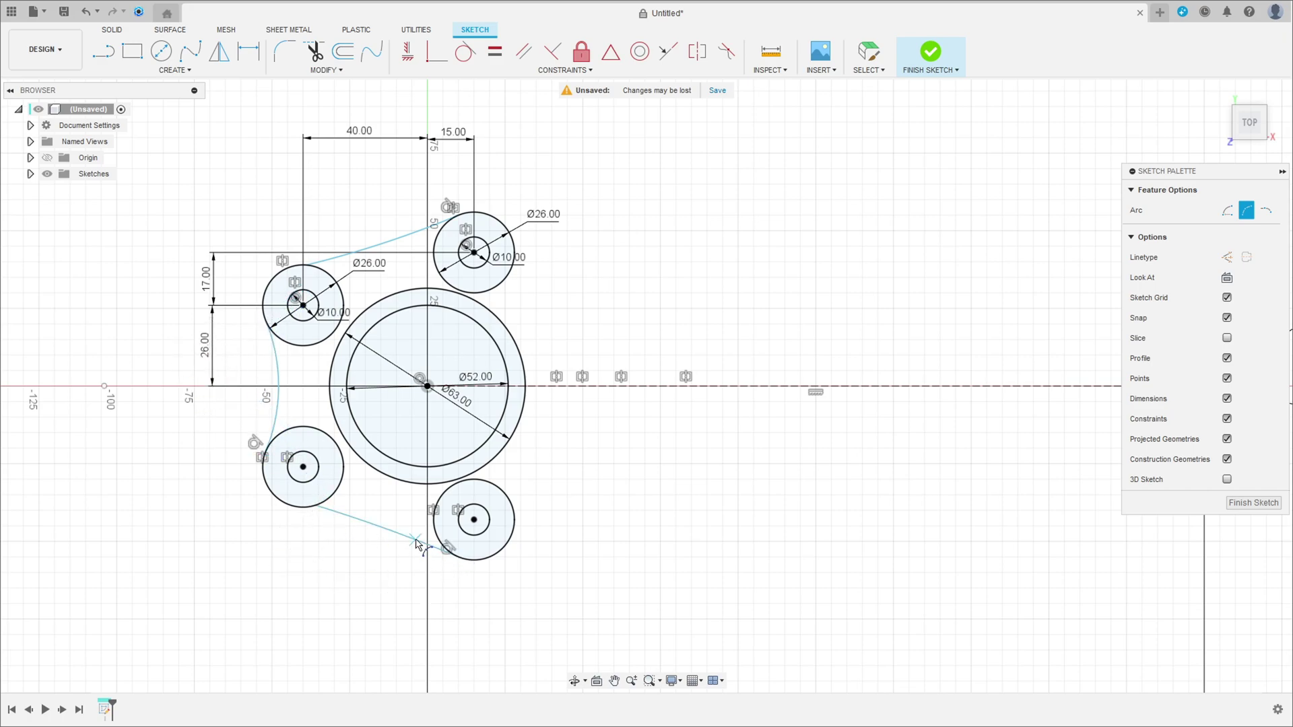
- Make the top, left and bottom arcs tangent to their neighbouring circles
{"action": "left_click", "coordinate": [465, 51]}
{"action": "left_click", "coordinate": [407, 232]}
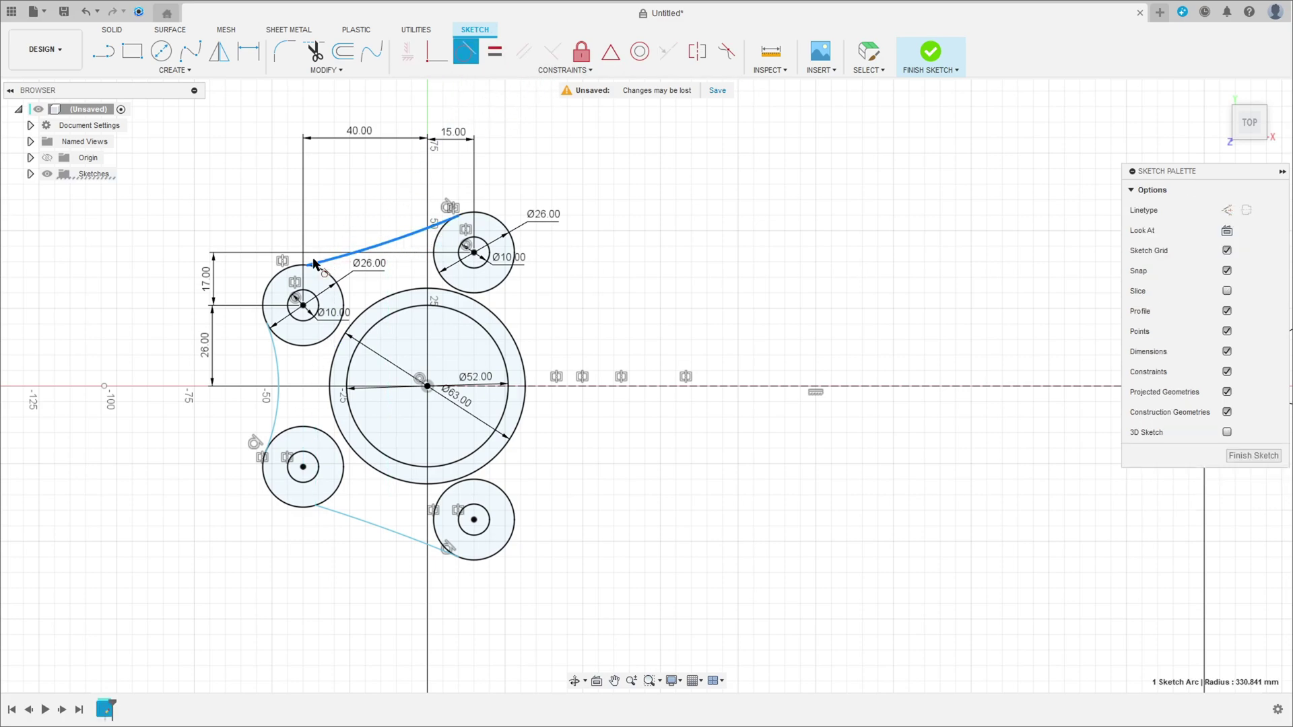
{"action": "left_click", "coordinate": [324, 270]}
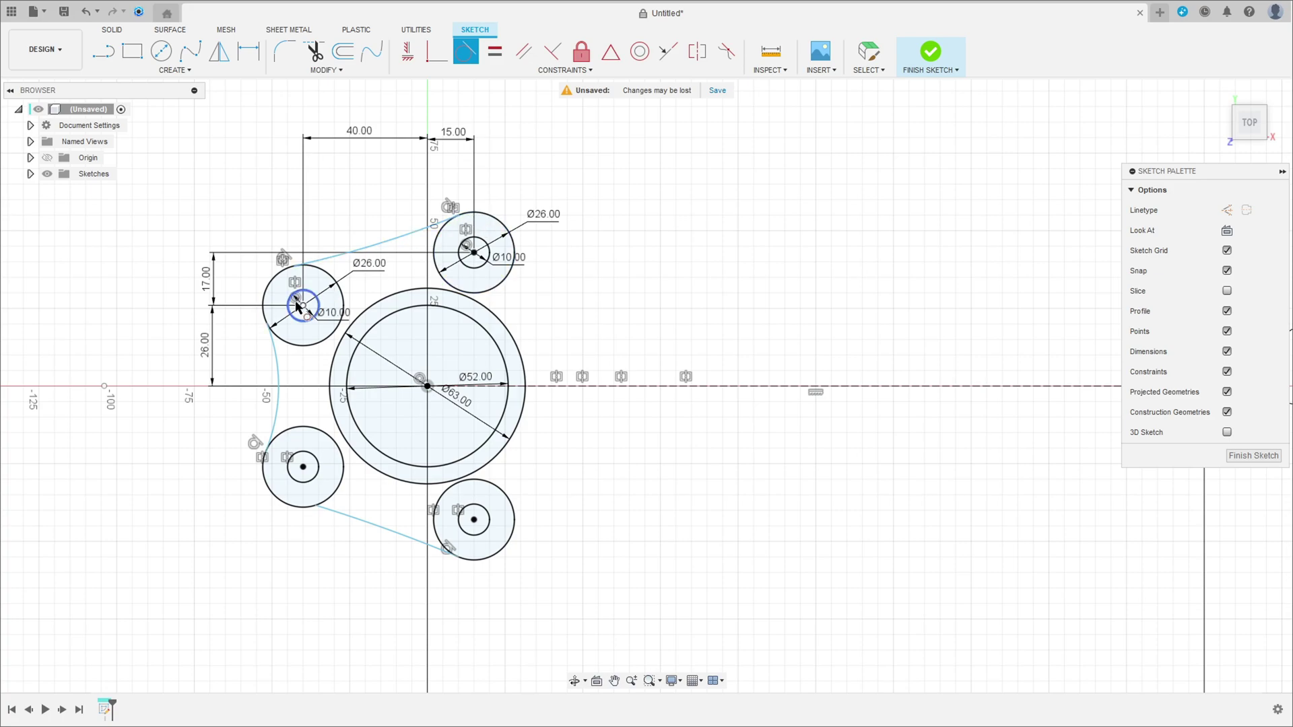
{"action": "left_click", "coordinate": [277, 384]}
{"action": "left_click", "coordinate": [264, 300]}
{"action": "left_click", "coordinate": [326, 499]}
{"action": "left_click", "coordinate": [350, 517]}
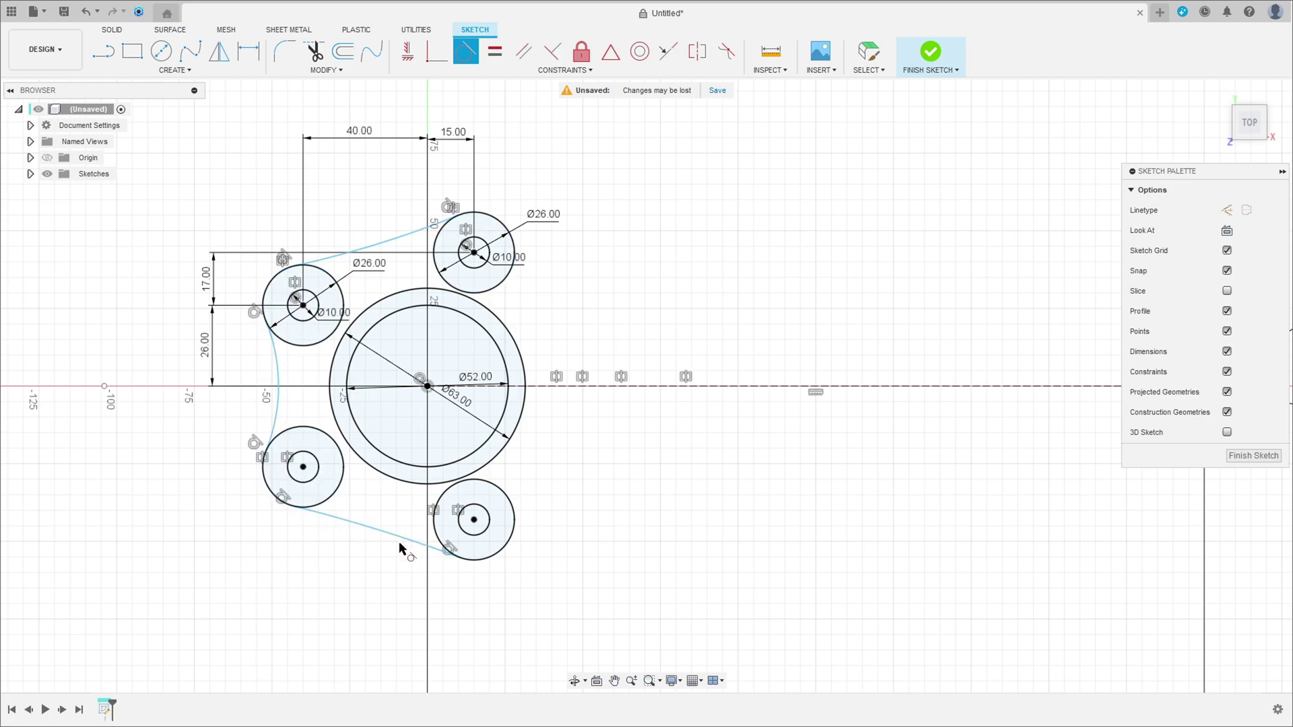
- Dimension the top, left and bottom arcs each to radius 72
{"action": "left_click", "coordinate": [249, 50]}
{"action": "left_click", "coordinate": [370, 243]}
{"action": "left_click", "coordinate": [364, 211]}
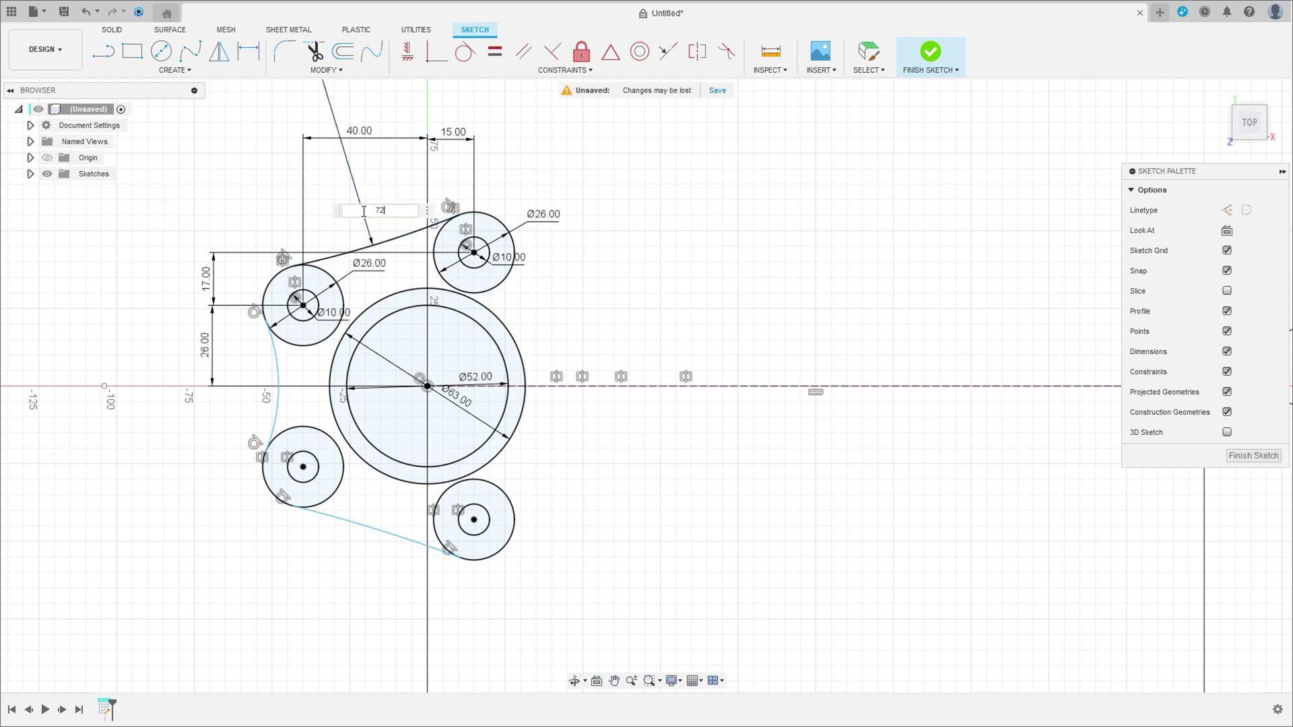
{"action": "key", "text": "Return"}
{"action": "left_click", "coordinate": [276, 373]}
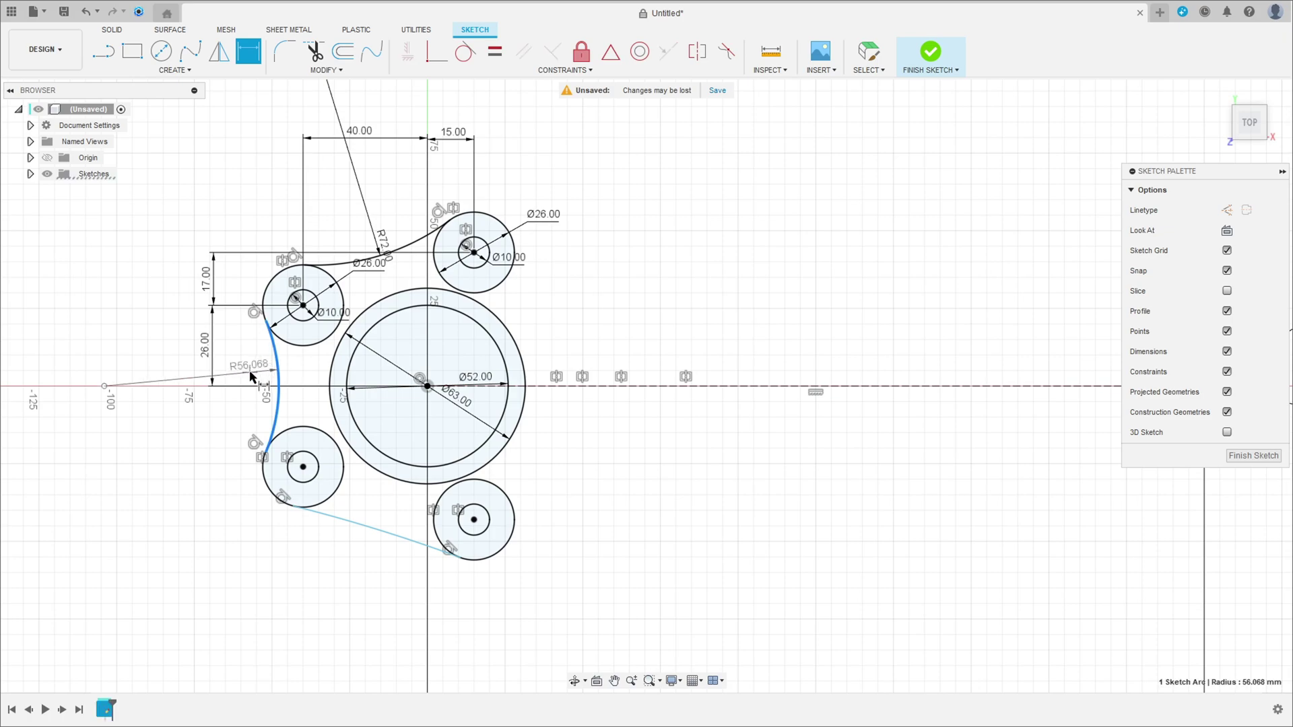
{"action": "left_click", "coordinate": [251, 373]}
{"action": "type", "text": "72"}
{"action": "key", "text": "Return"}
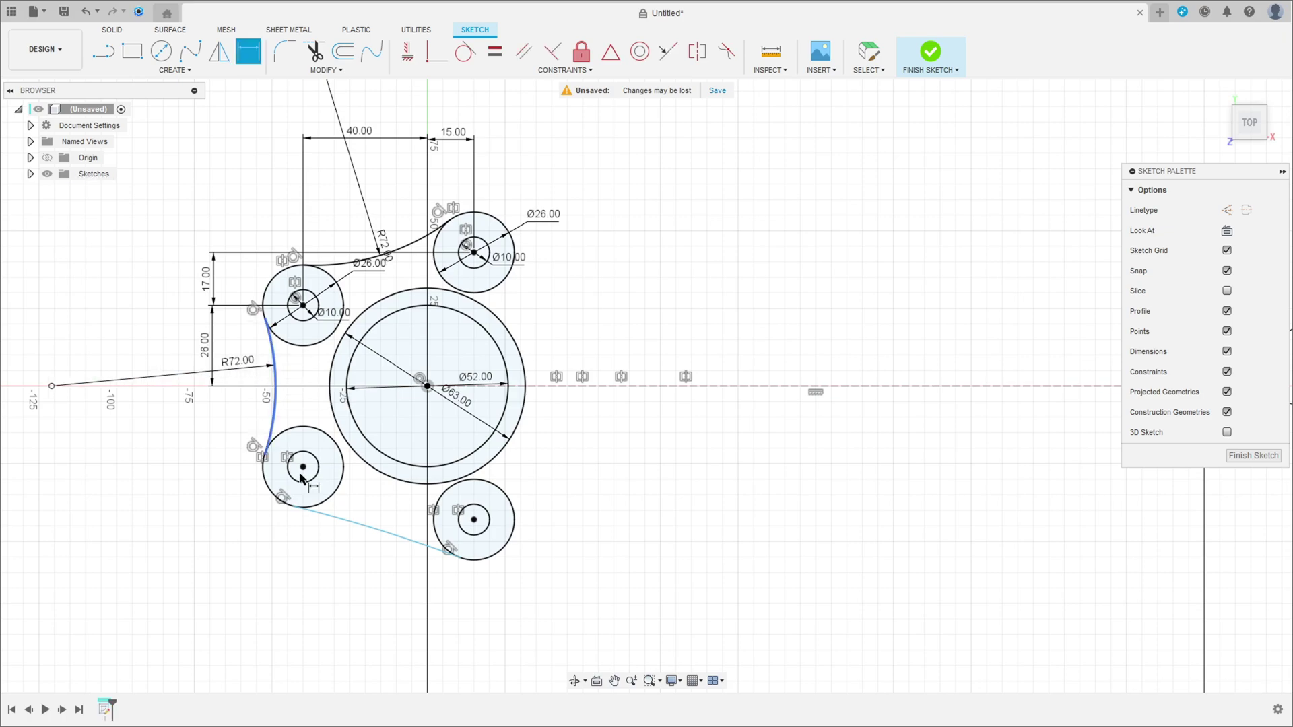
{"action": "left_click", "coordinate": [347, 527]}
{"action": "left_click", "coordinate": [340, 576]}
{"action": "type", "text": "72"}
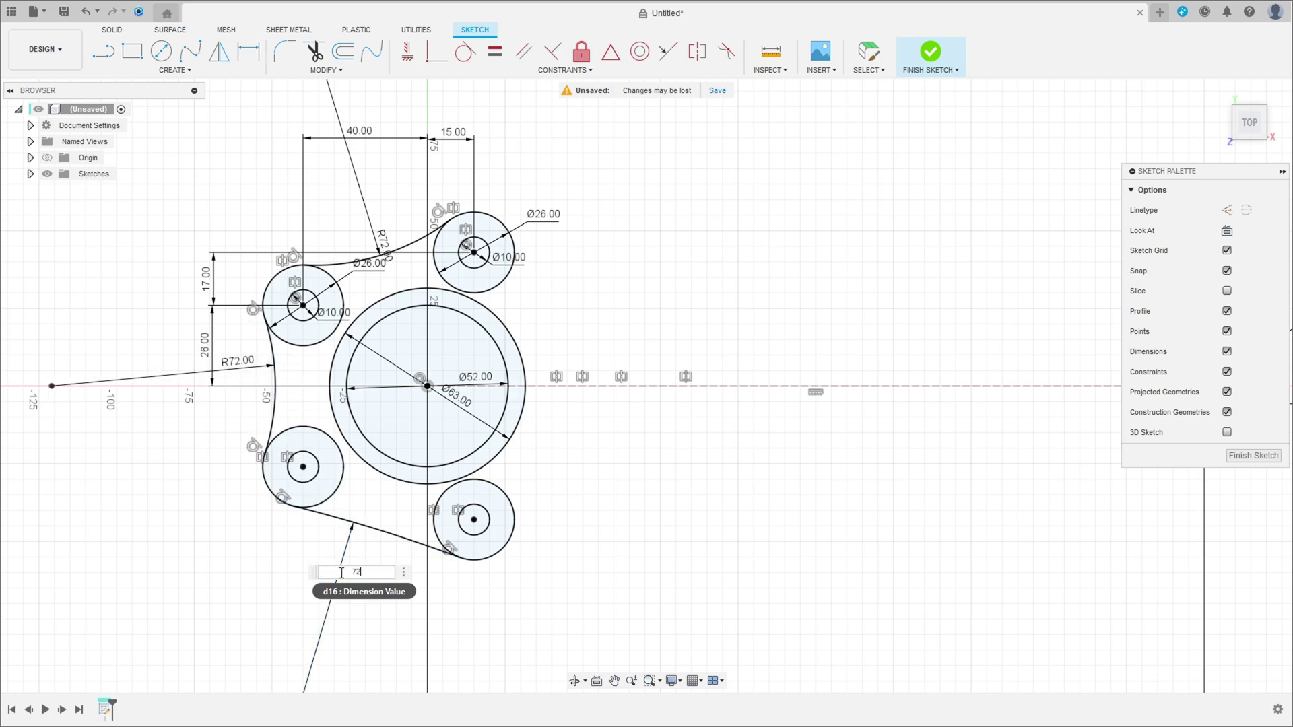
{"action": "key", "text": "Return"}
{"action": "scroll", "coordinate": [606, 326], "scroll_direction": "down", "scroll_amount": 2}
{"action": "middle_click_drag", "start_coordinate": [605, 326], "coordinate": [326, 347]}
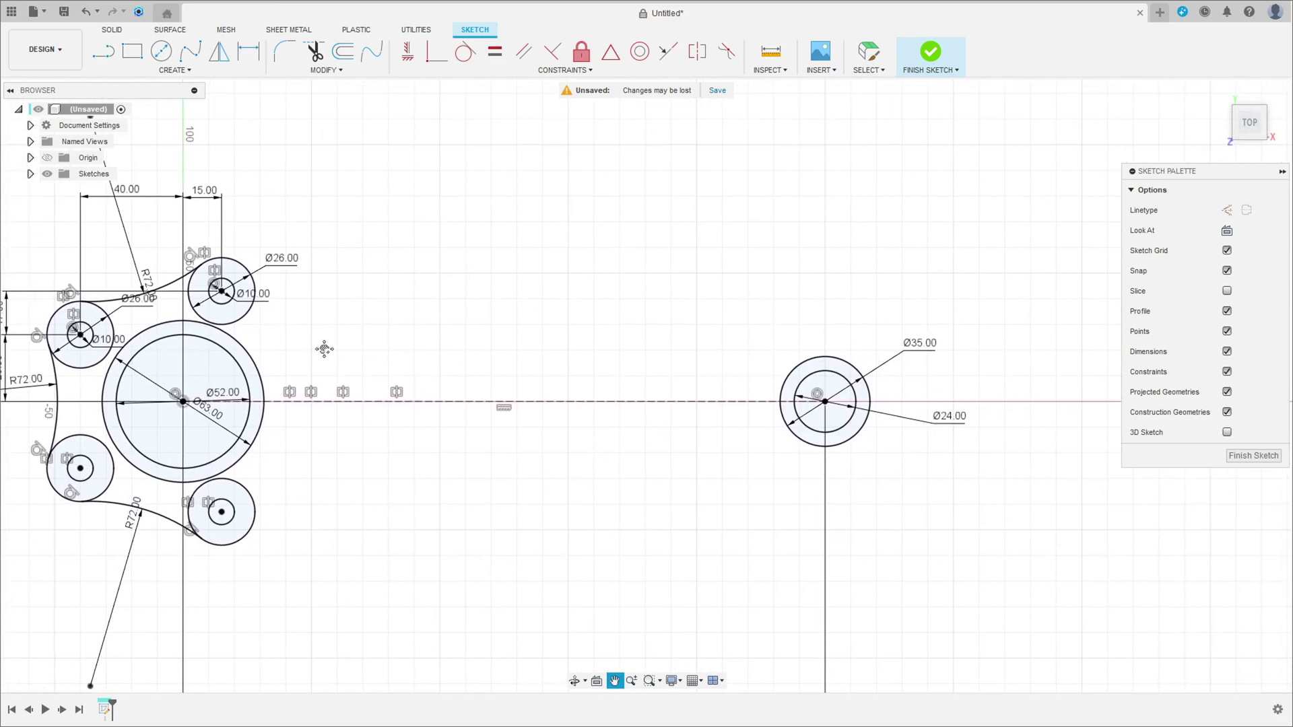
- Draw a 3-point arc from the upper-right Ø26 circle and dimension it R72
{"action": "left_click", "coordinate": [172, 70]}
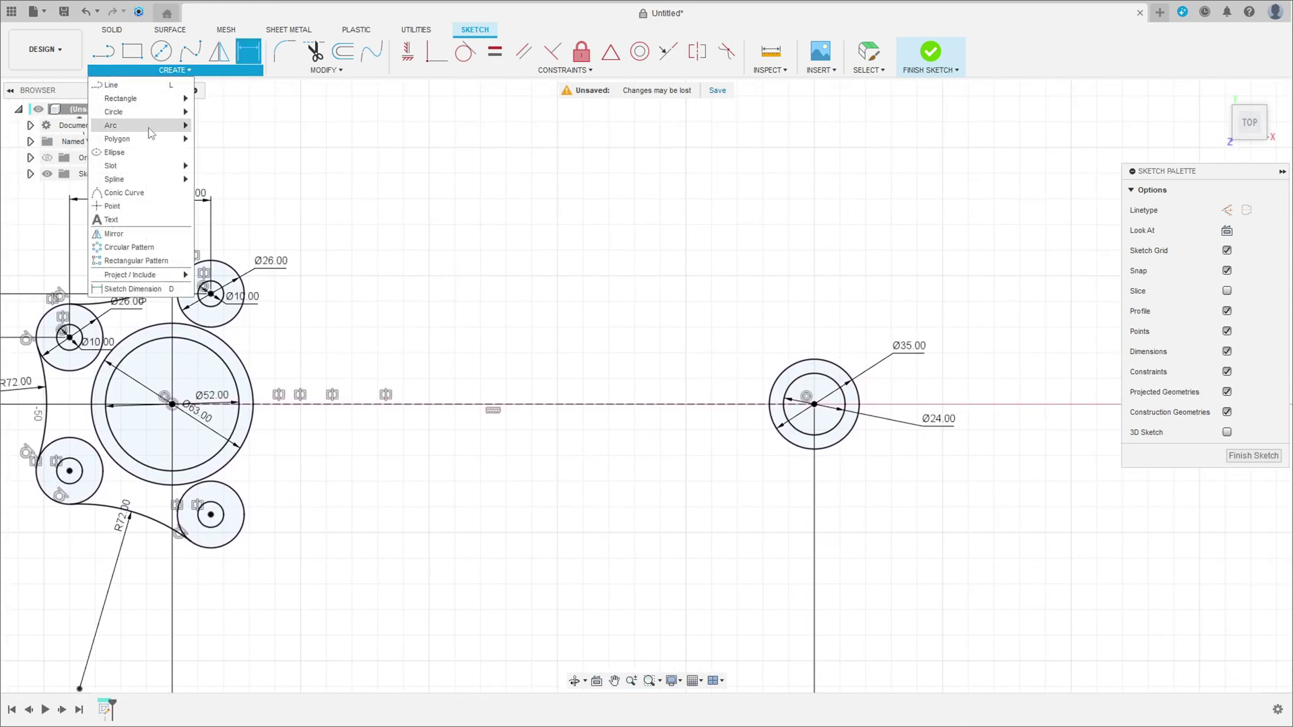
{"action": "left_click", "coordinate": [215, 126]}
{"action": "middle_click_drag", "start_coordinate": [289, 317], "coordinate": [439, 330]}
{"action": "scroll", "coordinate": [439, 330], "scroll_direction": "up", "scroll_amount": 2}
{"action": "left_click", "coordinate": [365, 274]}
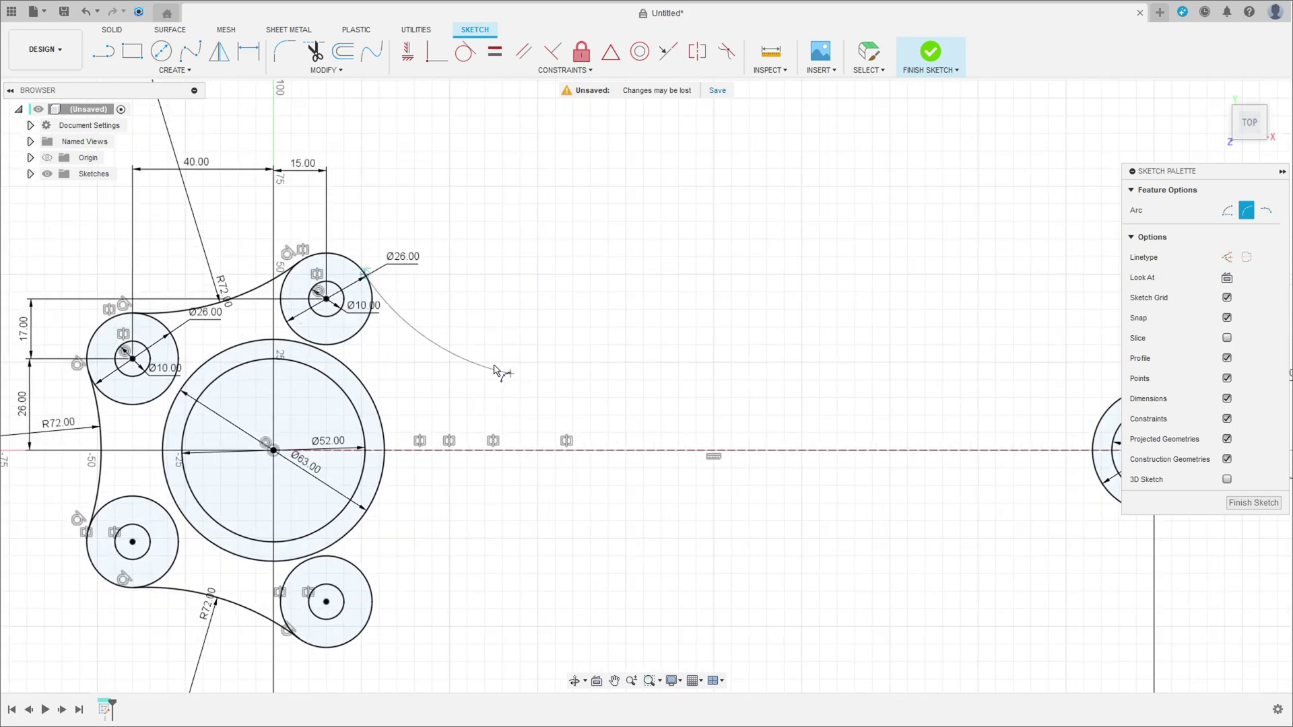
{"action": "left_click", "coordinate": [485, 367]}
{"action": "key", "text": "d"}
{"action": "left_click", "coordinate": [411, 323]}
{"action": "left_click", "coordinate": [464, 277]}
{"action": "type", "text": "72"}
{"action": "key", "text": "Return"}
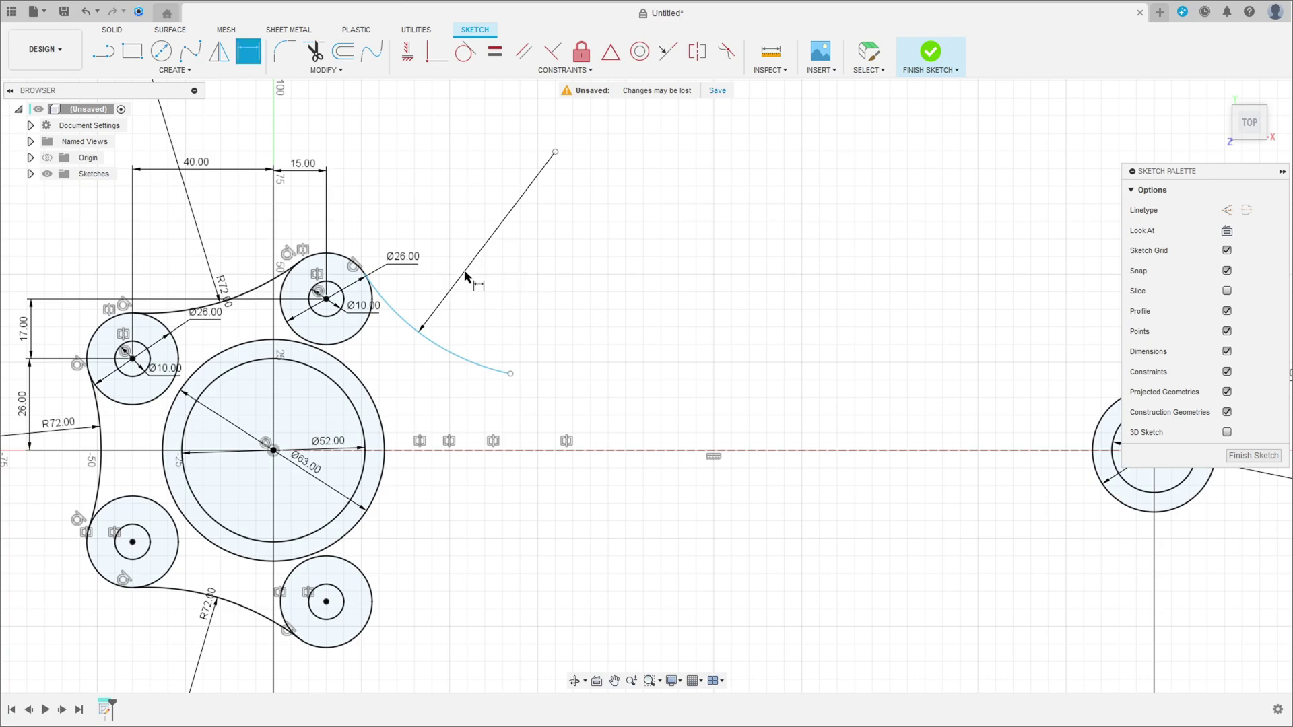
- Draw a straight line from the arc's end to the right Ø35 circle
{"action": "left_click", "coordinate": [103, 50]}
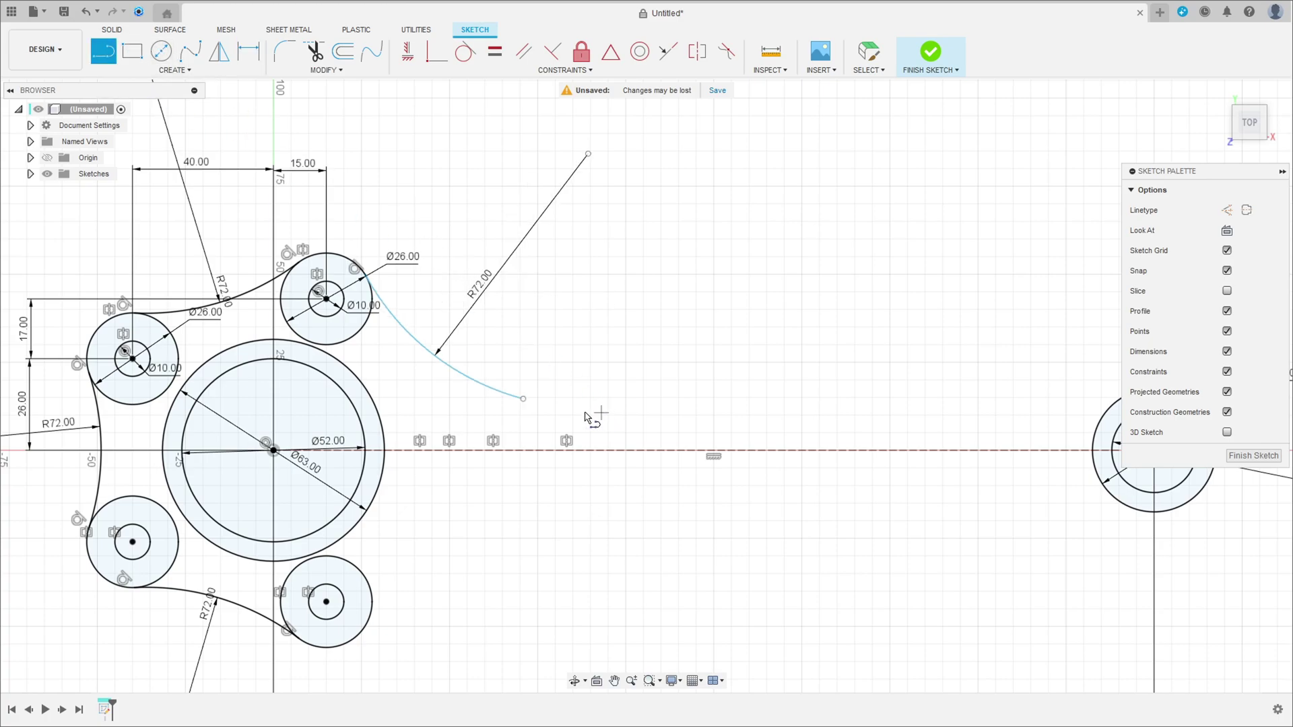
{"action": "left_click", "coordinate": [523, 399]}
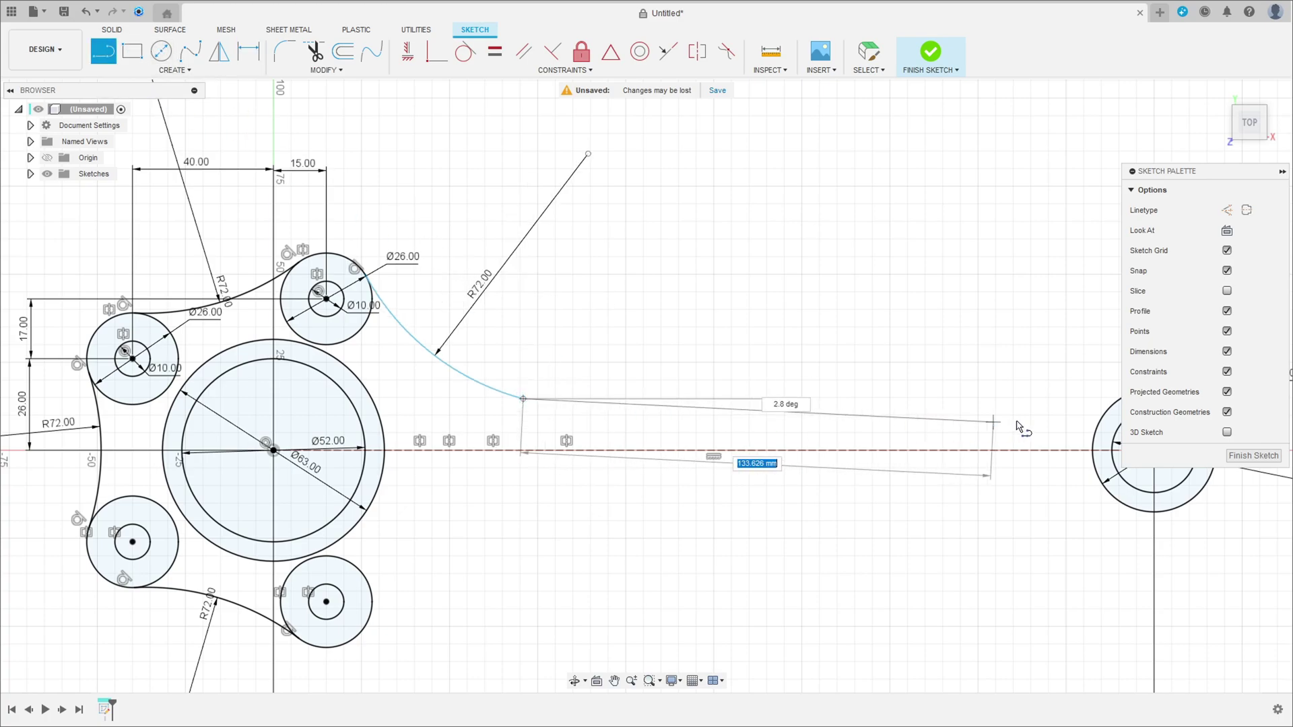
{"action": "left_click", "coordinate": [1099, 424]}
{"action": "middle_click_drag", "start_coordinate": [1106, 425], "coordinate": [920, 415]}
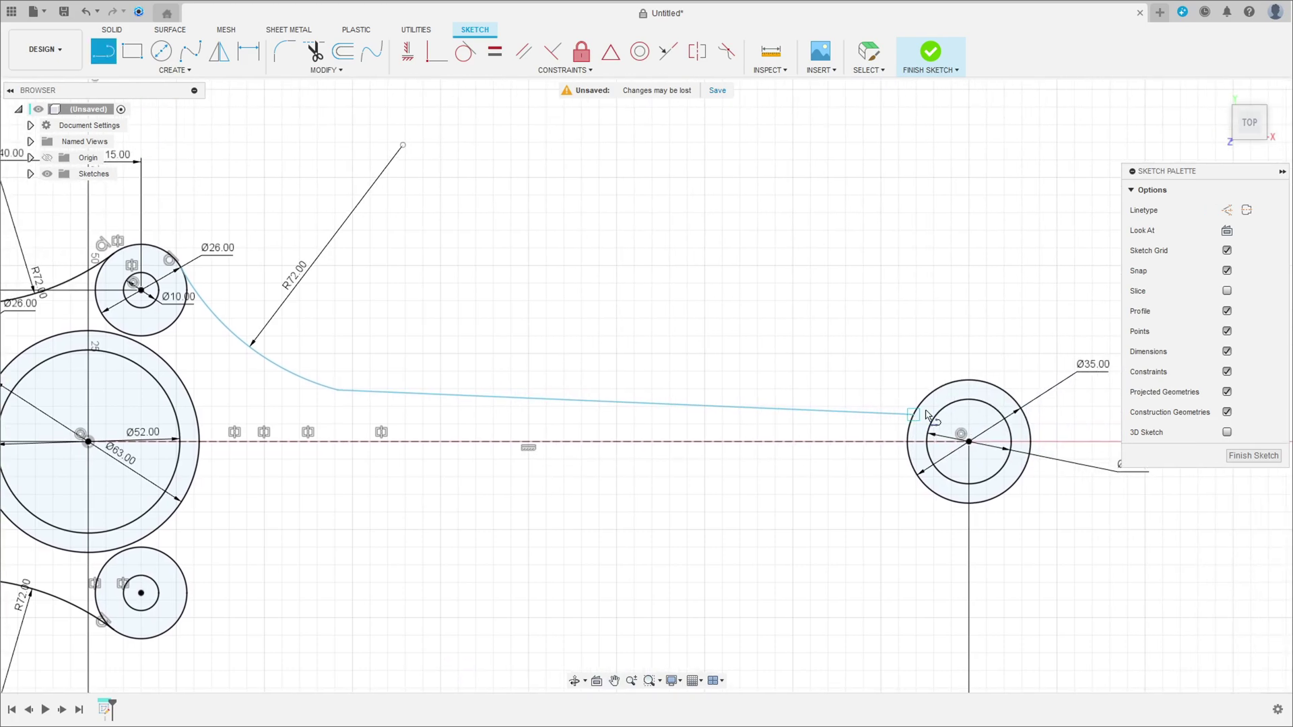
- Make the shank line tangent to the arc
{"action": "left_click", "coordinate": [465, 52]}
{"action": "left_click", "coordinate": [363, 389]}
{"action": "left_click", "coordinate": [319, 384]}
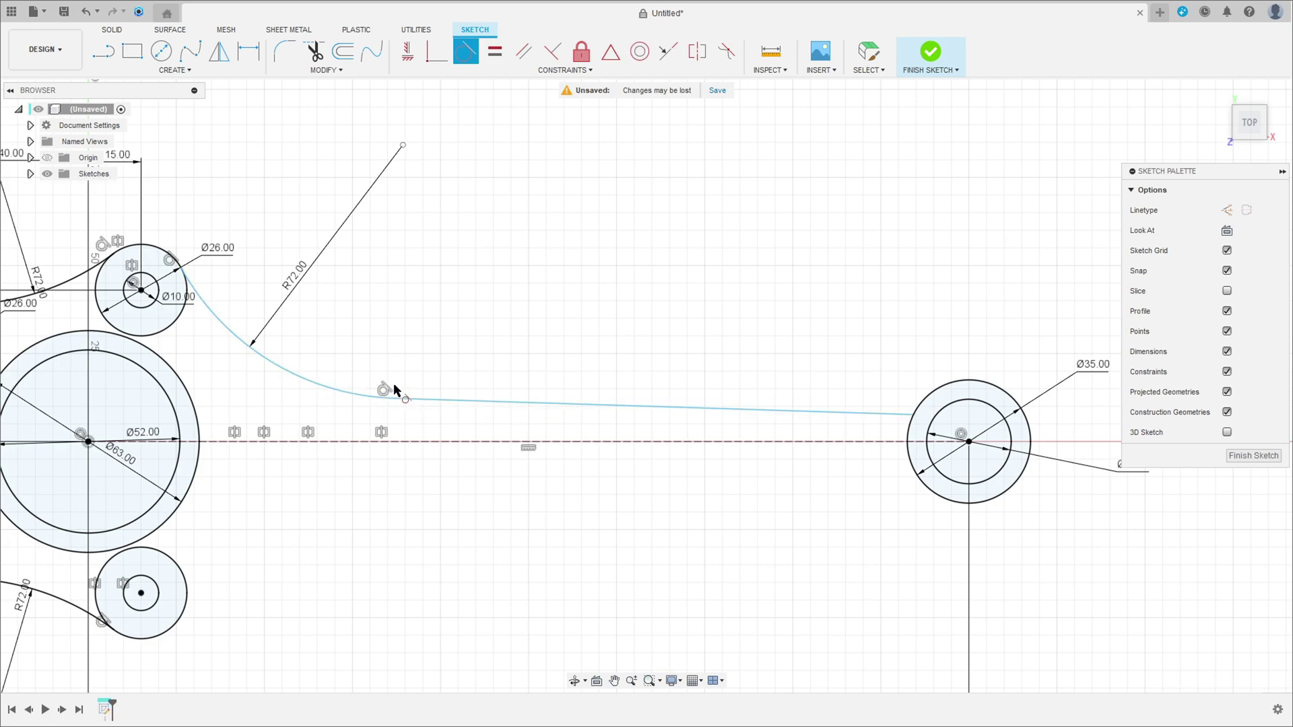
- Dimension the line's start point 13 mm from the horizontal axis
{"action": "left_click", "coordinate": [248, 51]}
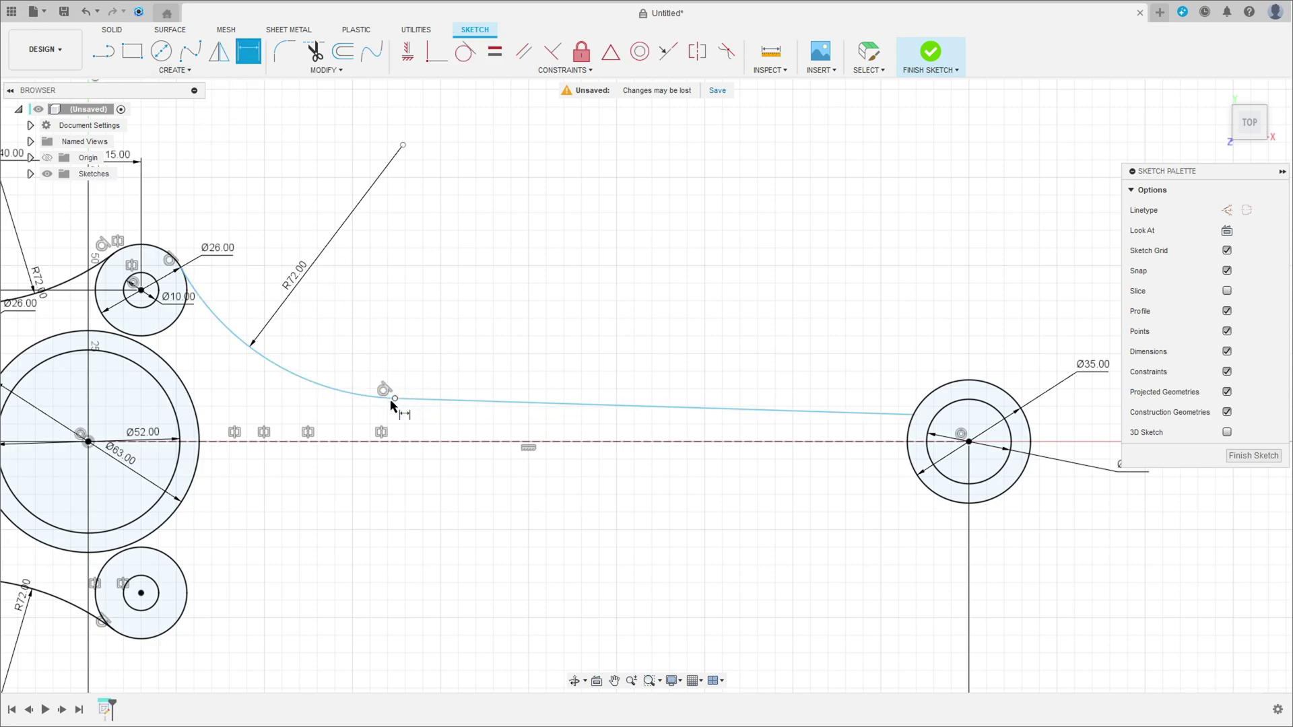
{"action": "left_click", "coordinate": [395, 398]}
{"action": "left_click", "coordinate": [396, 442]}
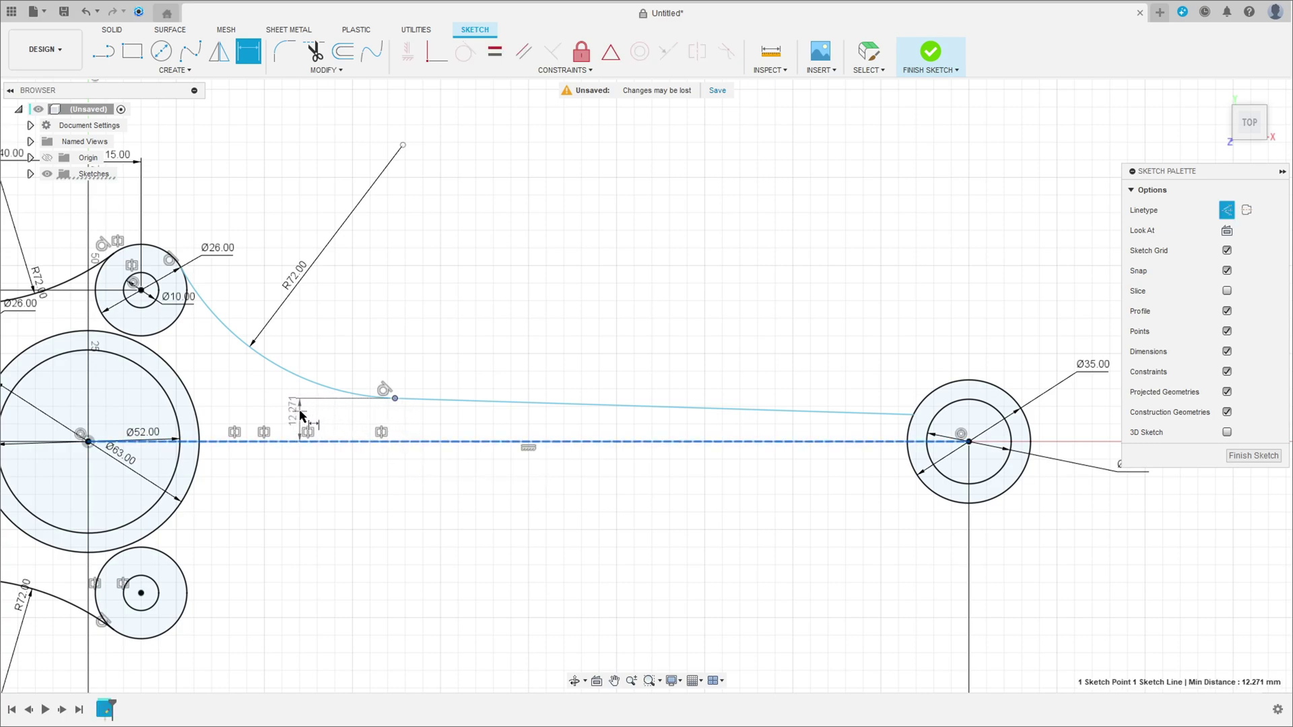
{"action": "left_click", "coordinate": [301, 412]}
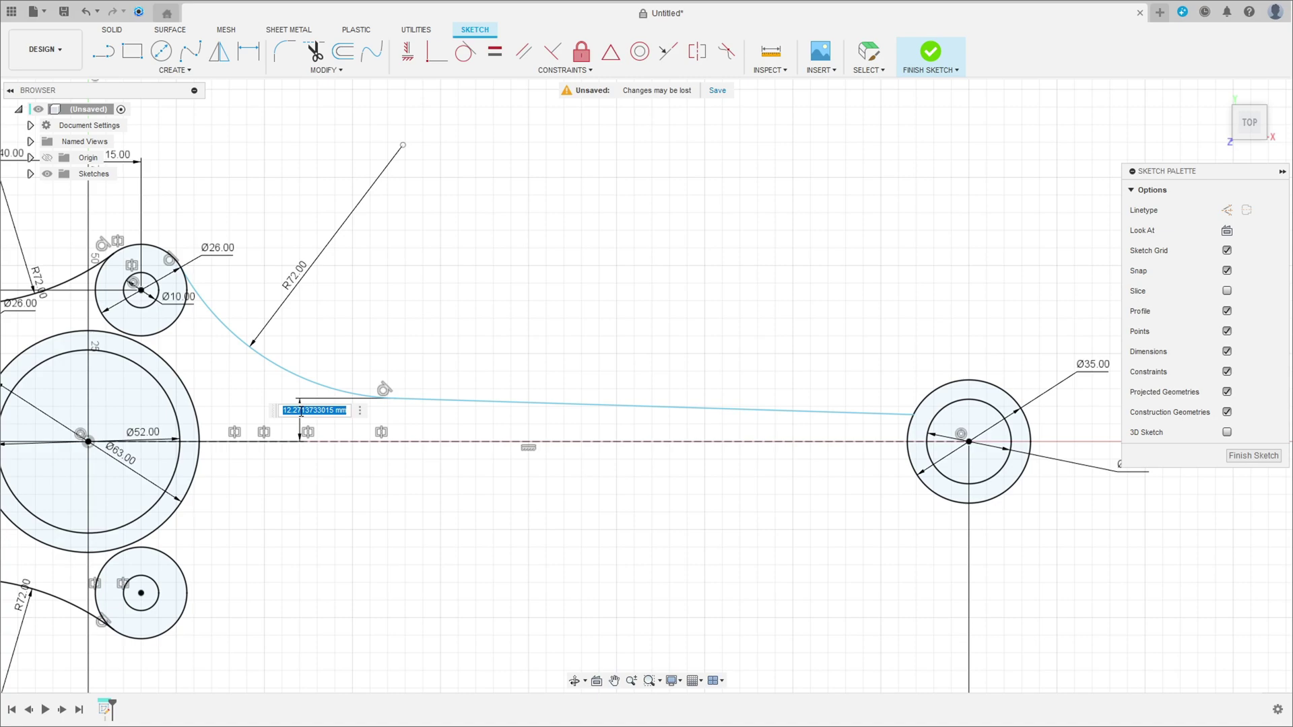
{"action": "type", "text": "13"}
{"action": "key", "text": "Return"}
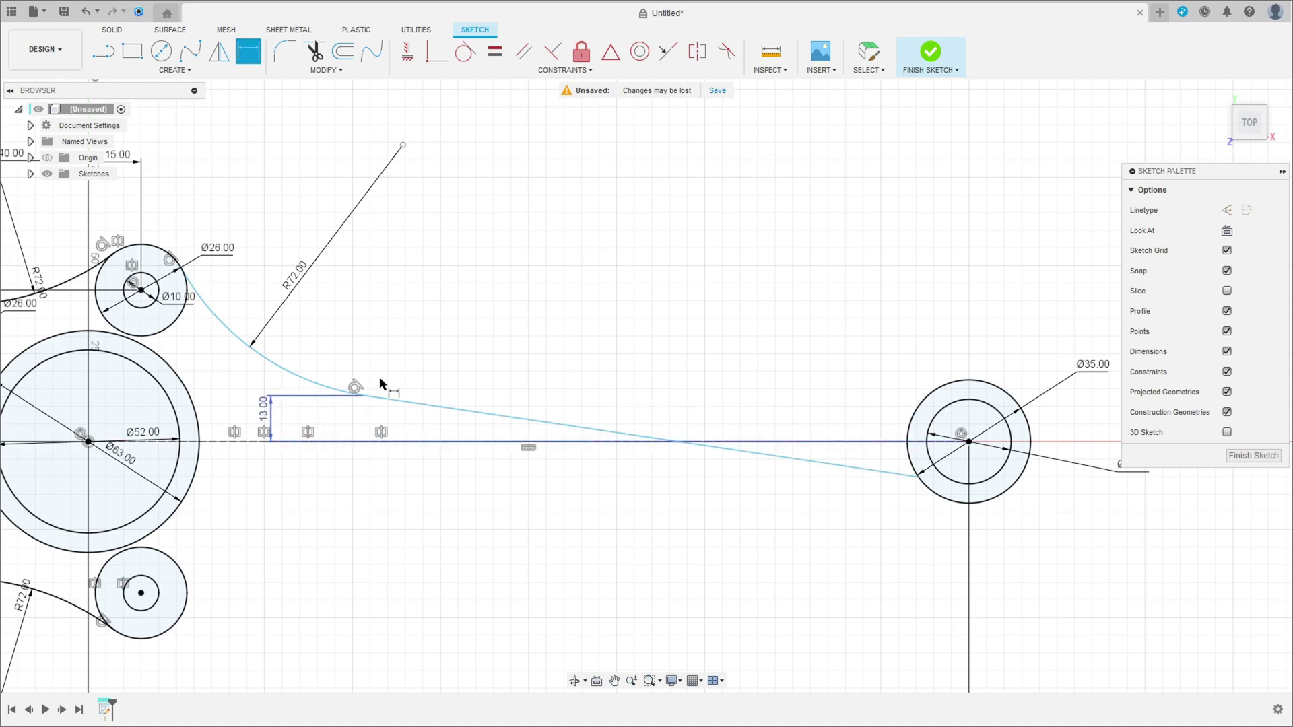
{"action": "key", "text": "Escape"}
- Pull the shank line's right end up onto the small-end circle
{"action": "left_click_drag", "start_coordinate": [899, 476], "coordinate": [872, 391]}
{"action": "left_click", "coordinate": [248, 50]}
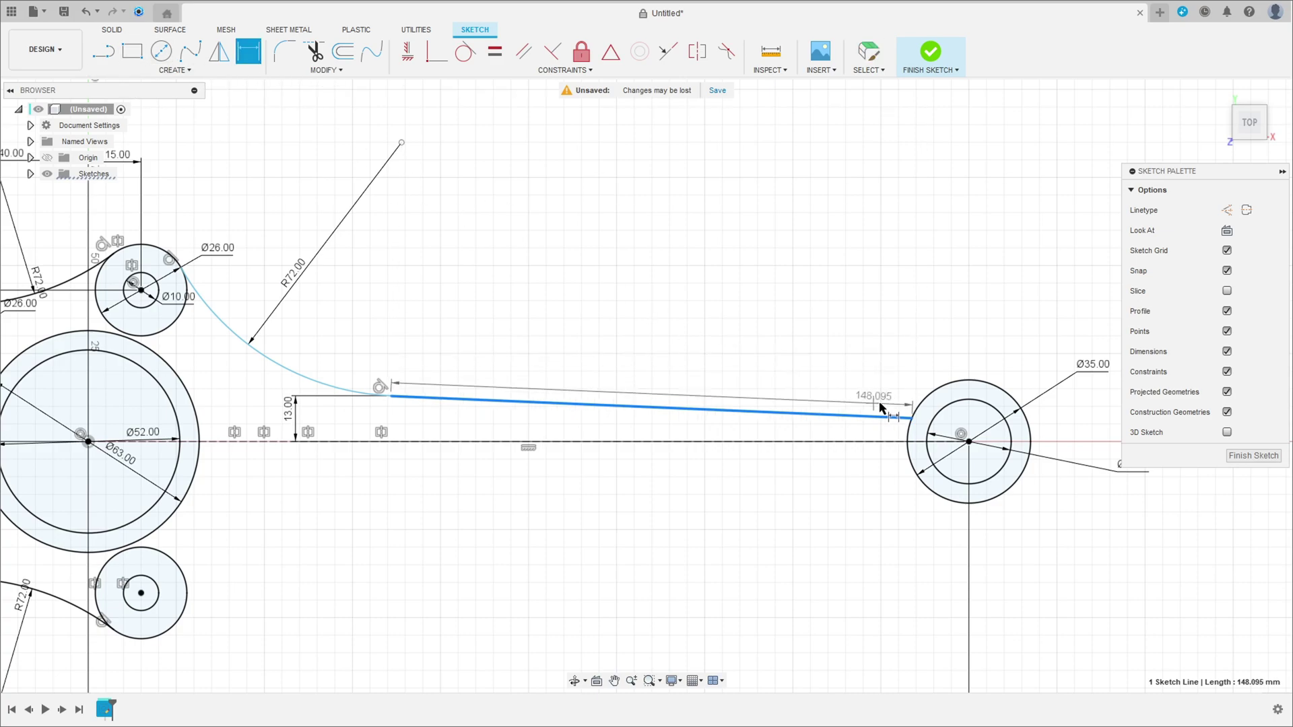
{"action": "key", "text": "Escape"}
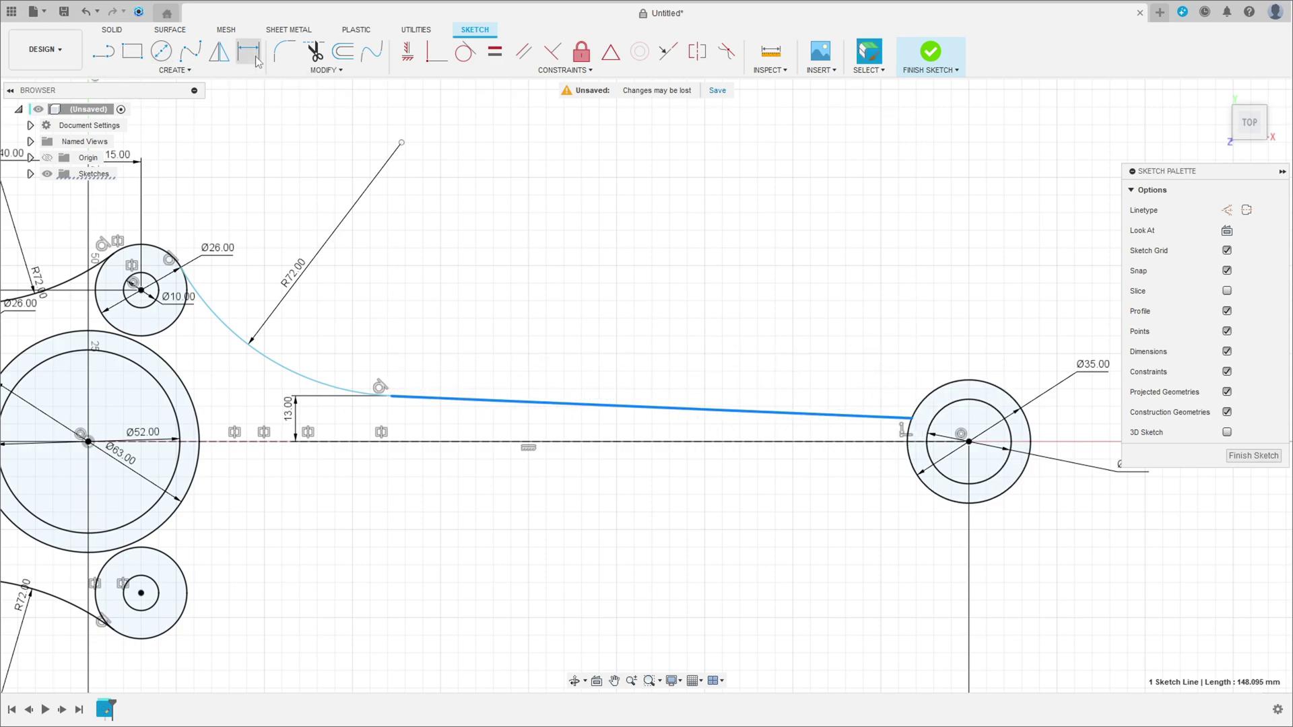
{"action": "left_click", "coordinate": [520, 212]}
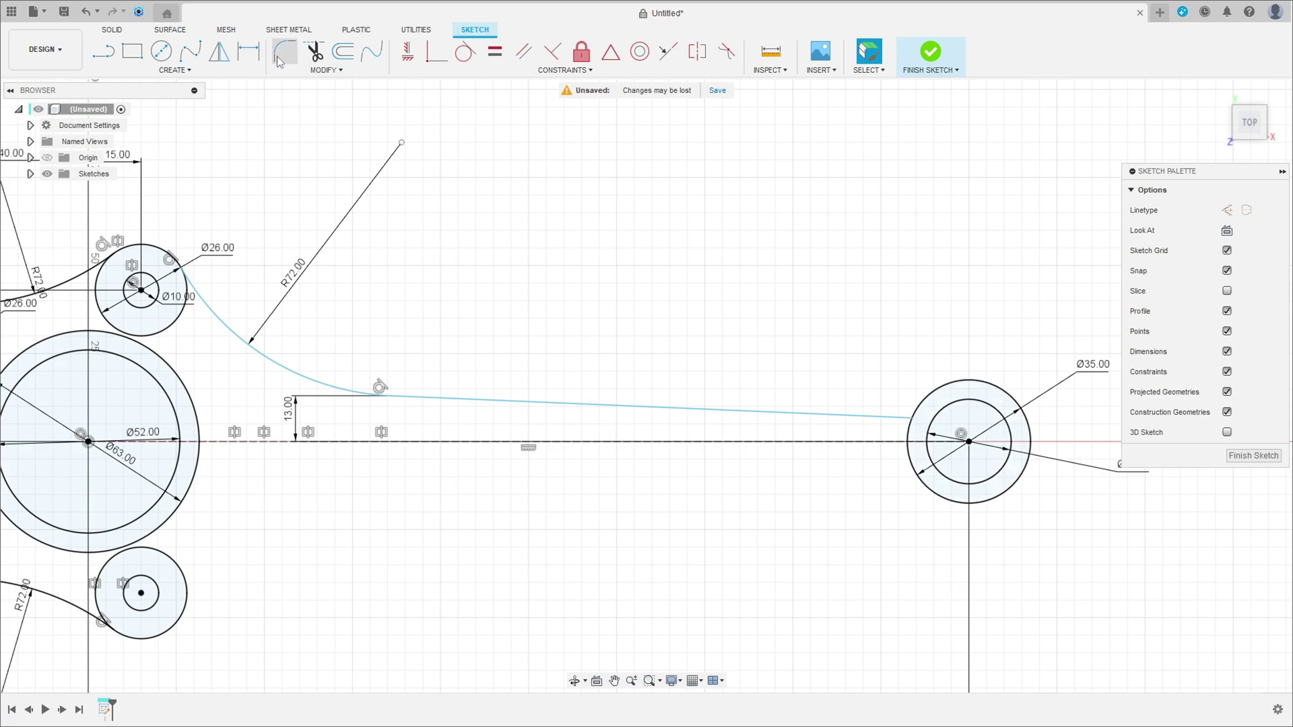
- Dimension the shank line's end 9 mm above the centreline and view the whole sketch
{"action": "key", "text": "d"}
{"action": "left_click", "coordinate": [909, 418]}
{"action": "left_click", "coordinate": [866, 442]}
{"action": "left_click", "coordinate": [824, 425]}
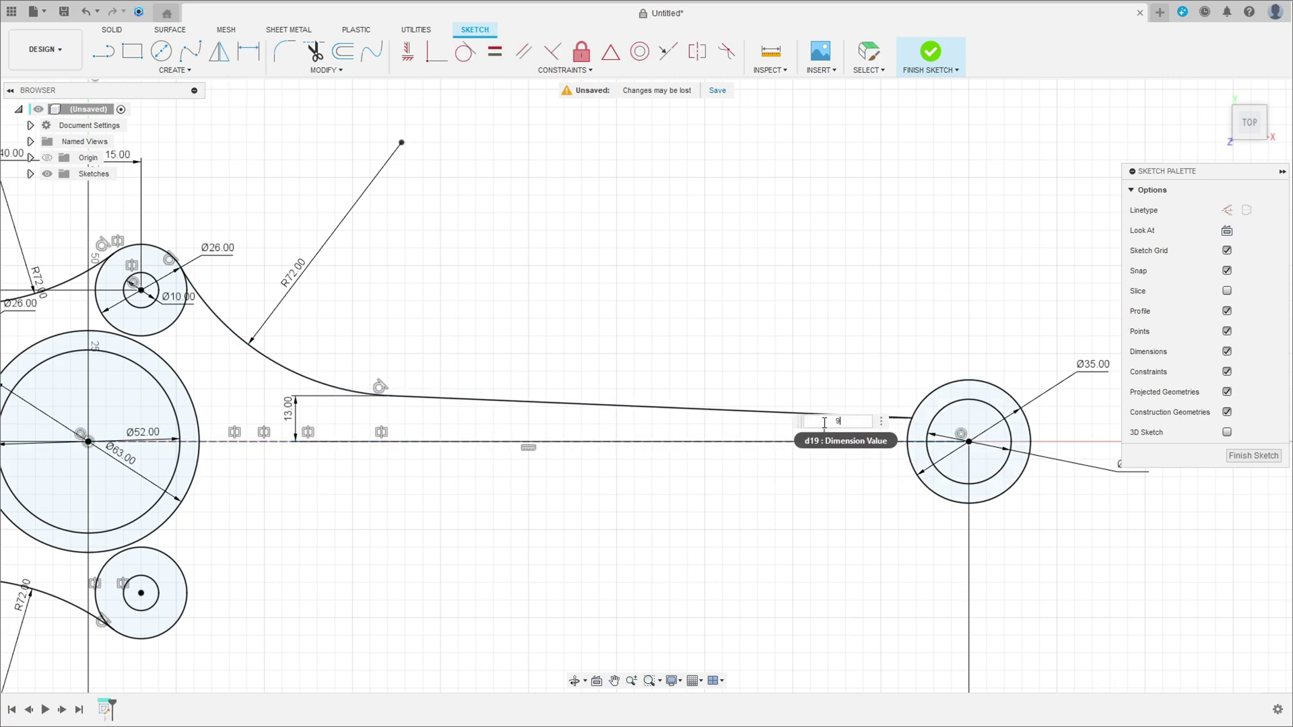
{"action": "key", "text": "Return"}
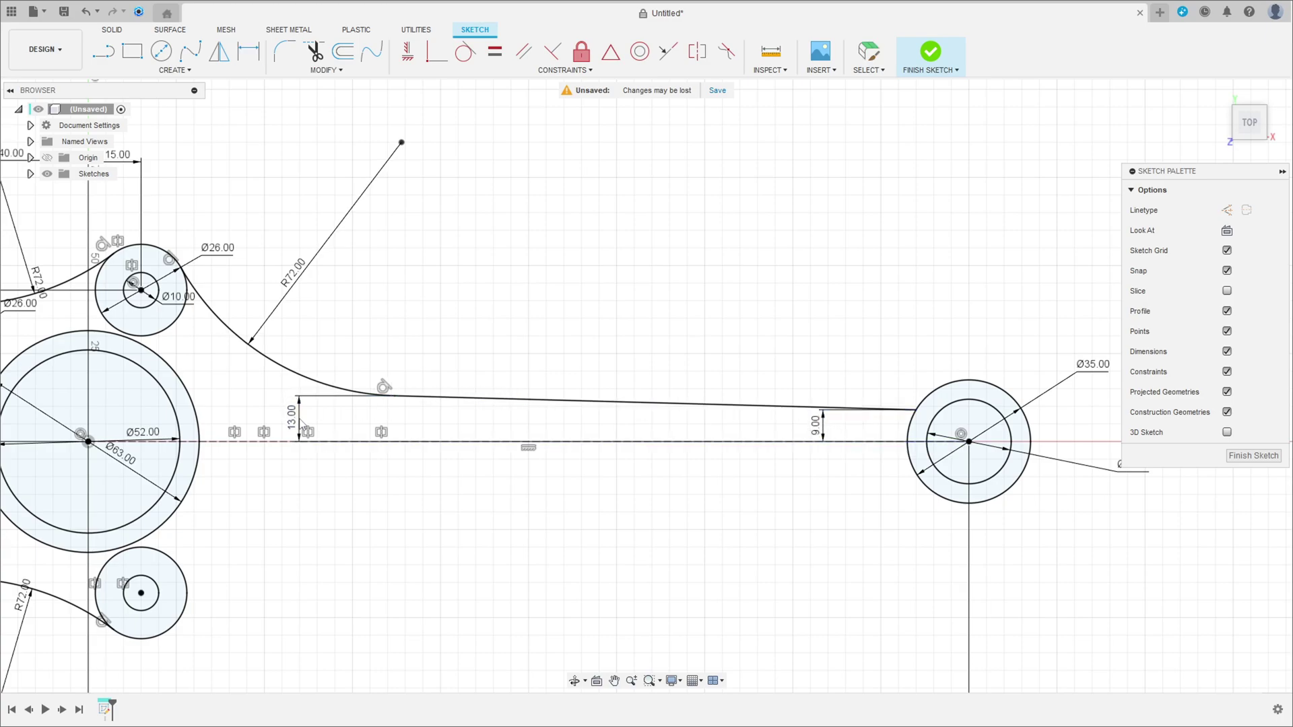
{"action": "scroll", "coordinate": [326, 470], "scroll_direction": "down", "scroll_amount": 3}
{"action": "middle_click_drag", "start_coordinate": [427, 455], "coordinate": [525, 475]}
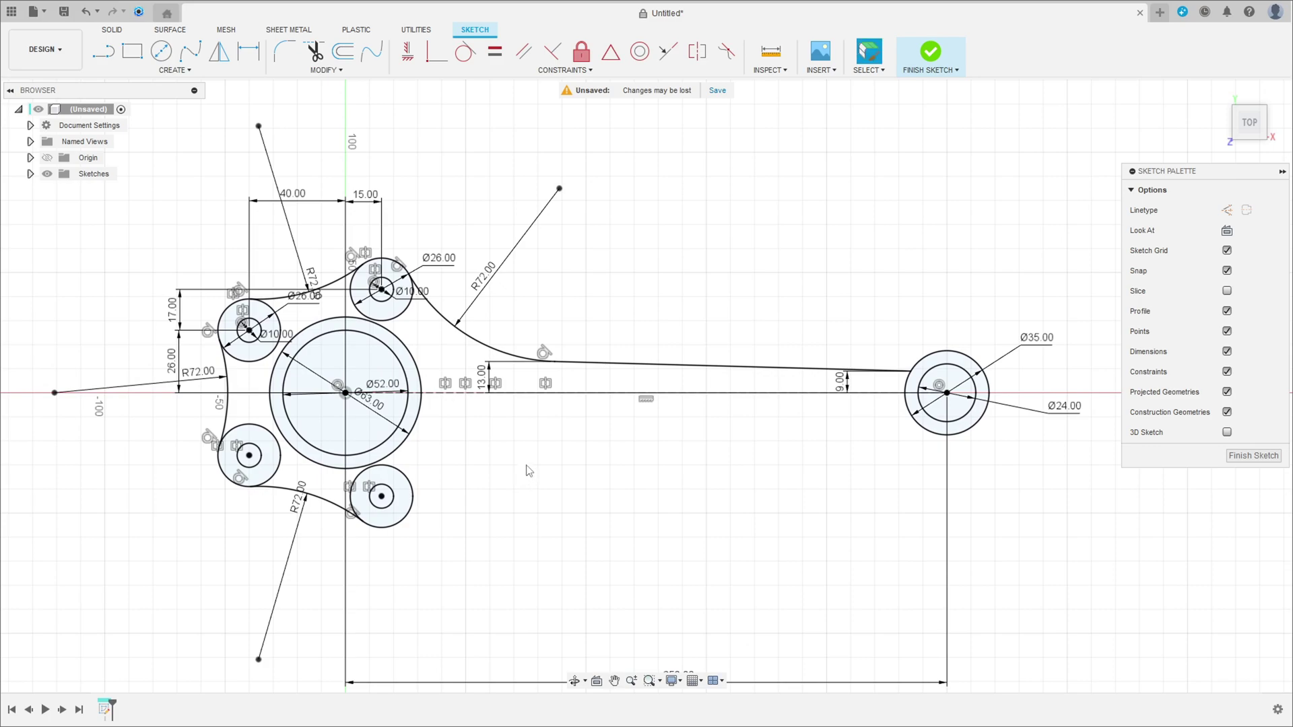
- Mirror the R72 arc and long shank line about the horizontal centreline
{"action": "left_click", "coordinate": [218, 51]}
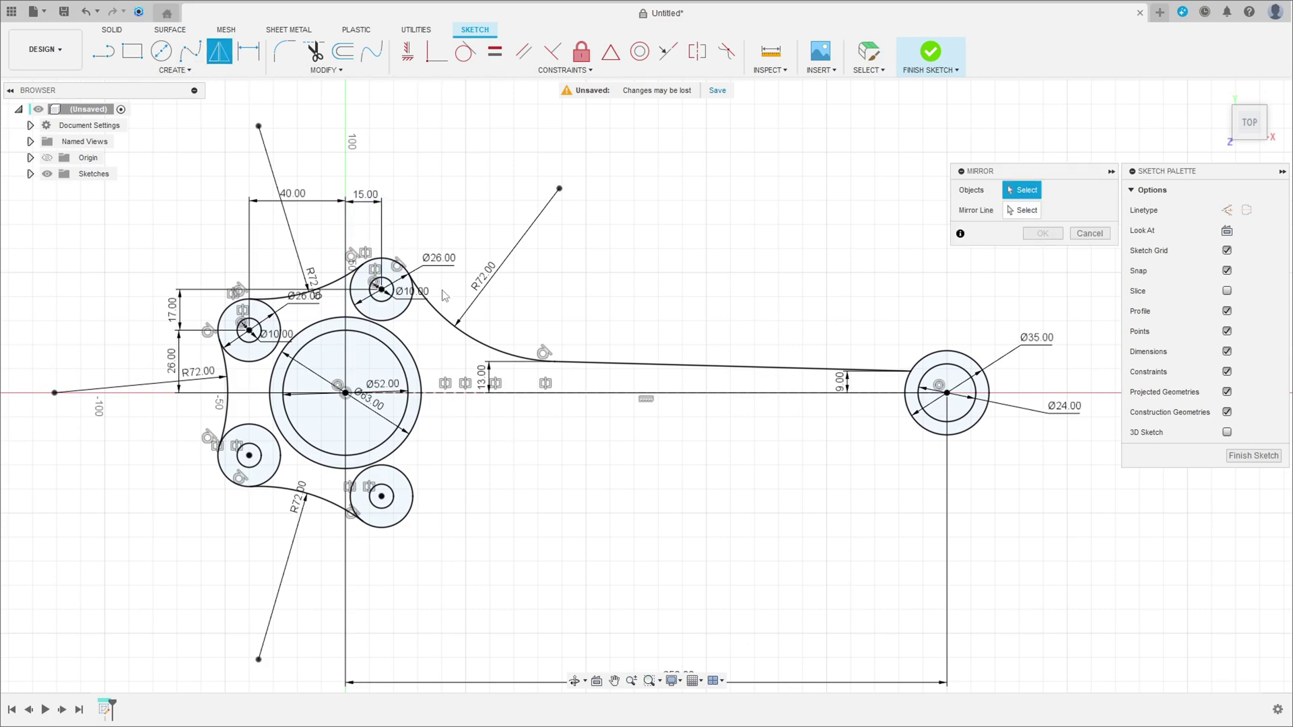
{"action": "left_click", "coordinate": [462, 330]}
{"action": "left_click", "coordinate": [641, 364]}
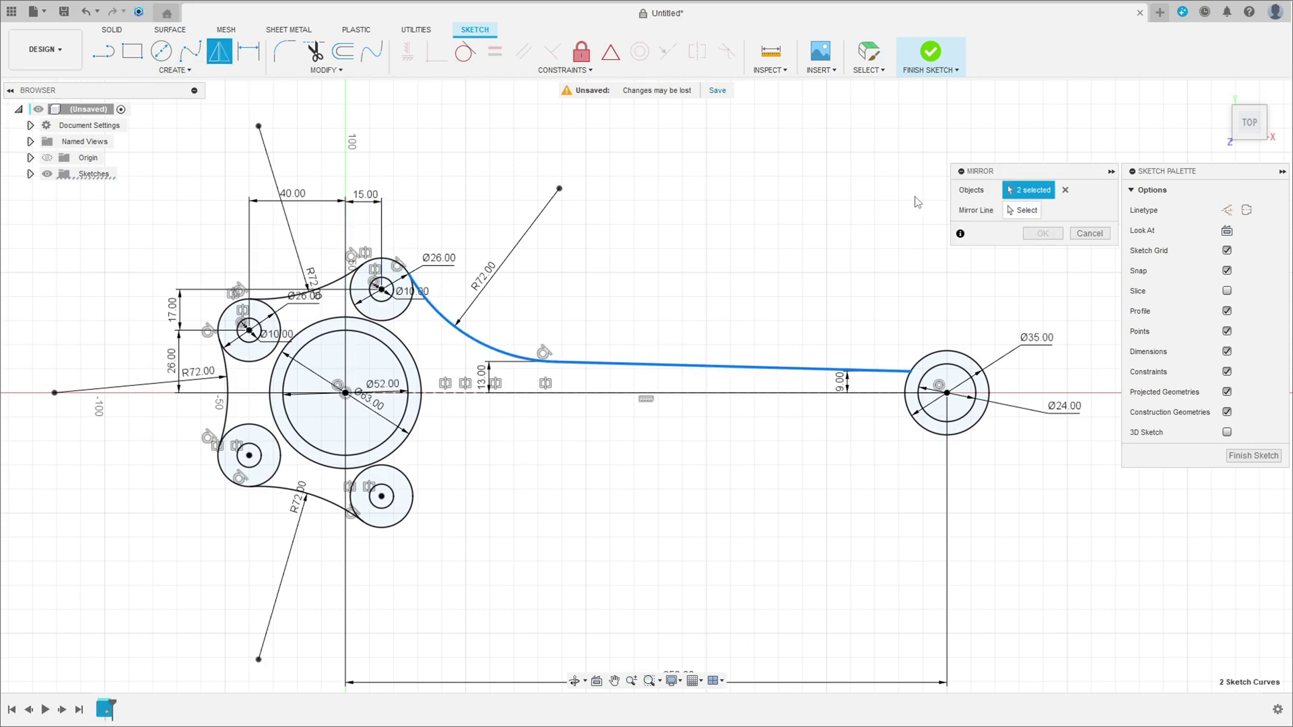
{"action": "left_click", "coordinate": [1024, 212]}
{"action": "left_click", "coordinate": [572, 394]}
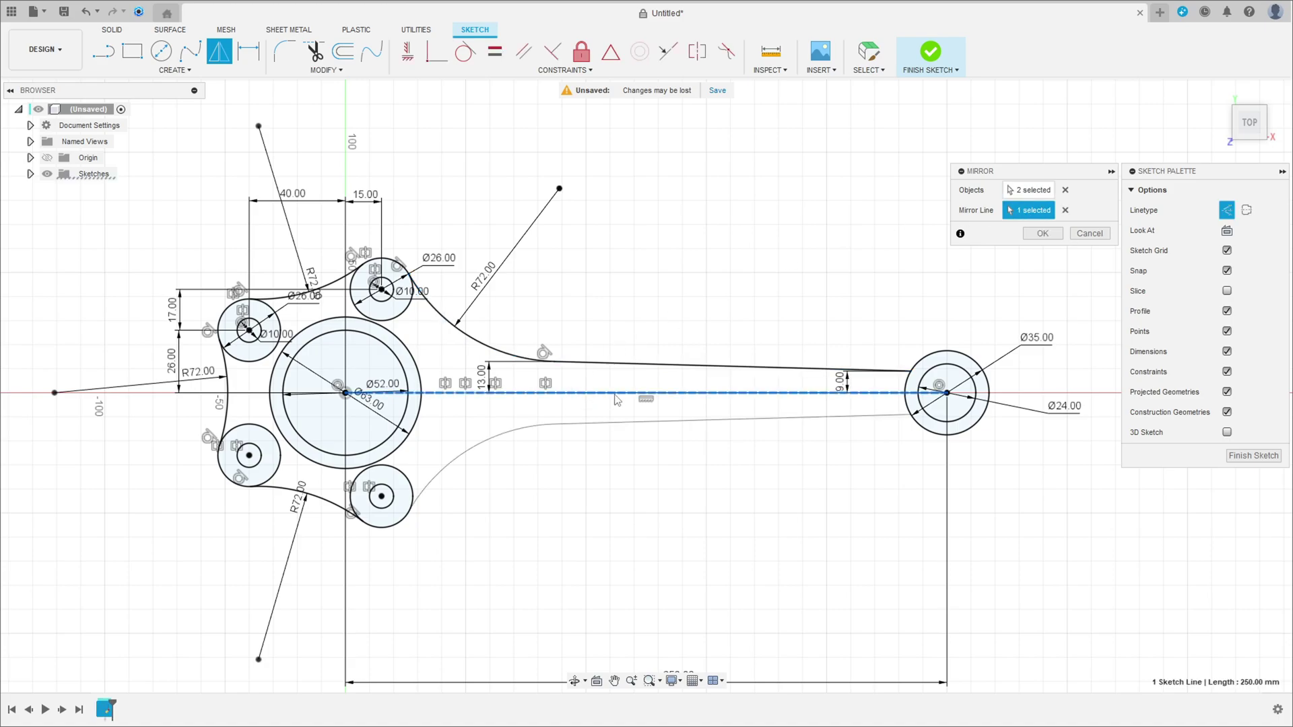
{"action": "left_click", "coordinate": [1043, 235]}
- Trim the inner arcs of the four Ø26 lug circles
{"action": "middle_click_drag", "start_coordinate": [574, 267], "coordinate": [532, 242], "text": "shift"}
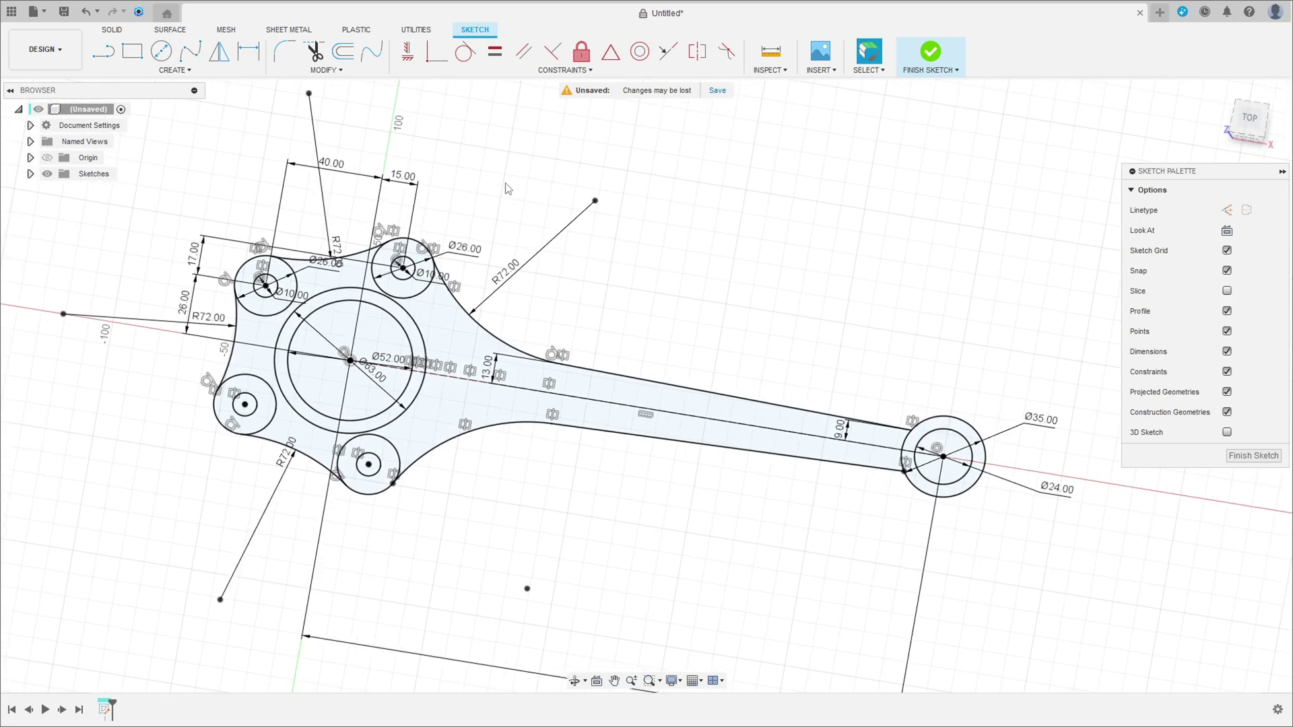
{"action": "left_click", "coordinate": [421, 293]}
{"action": "left_click", "coordinate": [274, 318]}
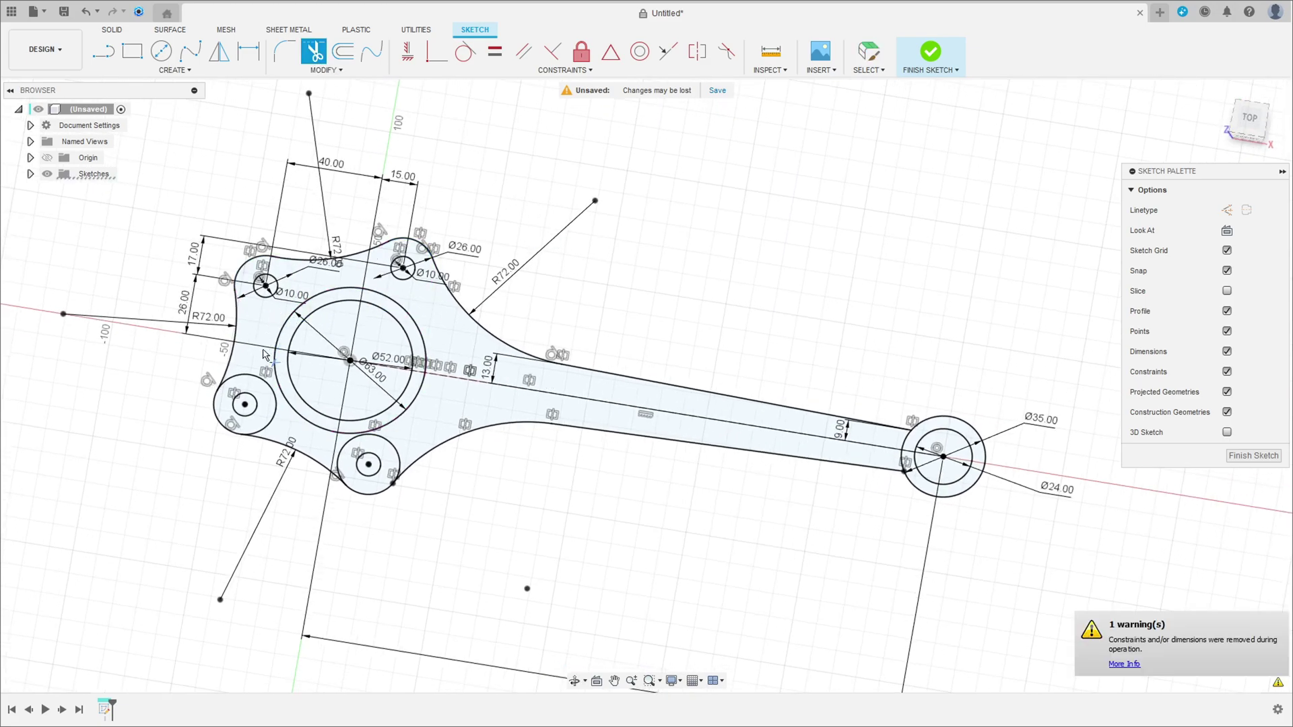
{"action": "left_click", "coordinate": [272, 397]}
{"action": "left_click", "coordinate": [341, 460]}
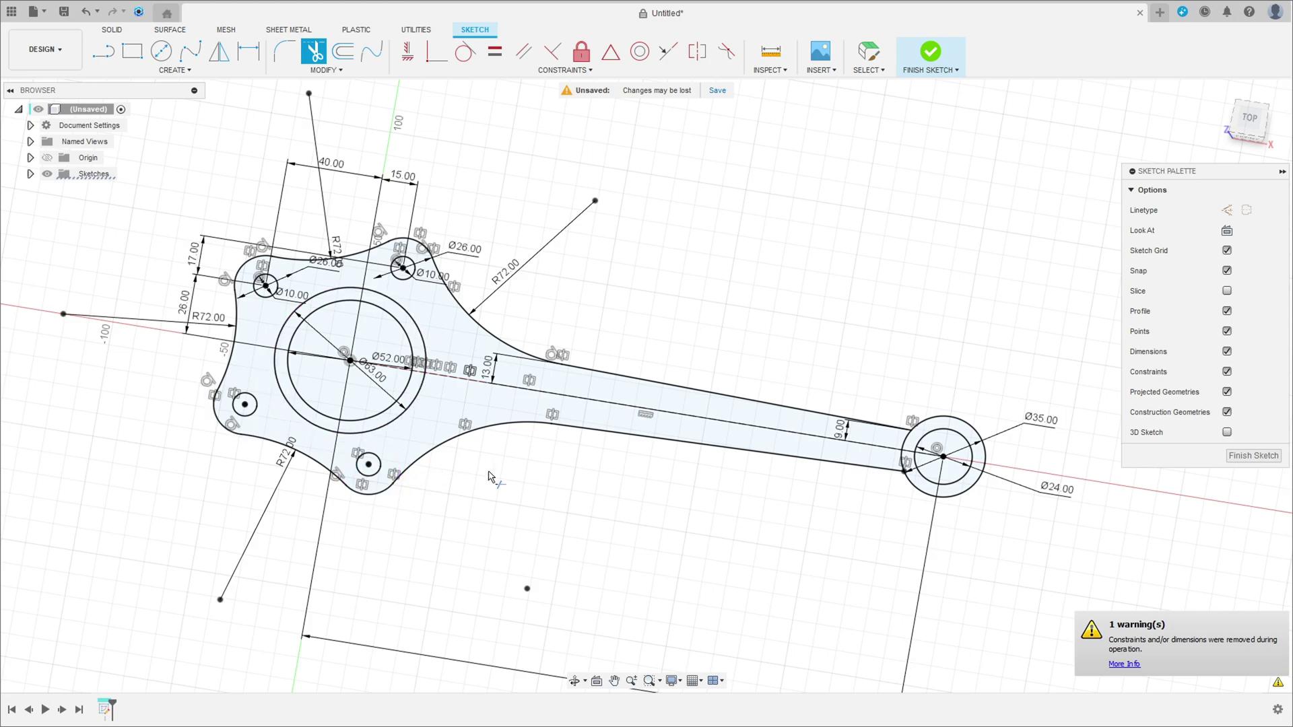
- Draw an arc from near the upper lug to the shank
{"action": "middle_click_drag", "start_coordinate": [571, 471], "coordinate": [648, 464], "text": "shift"}
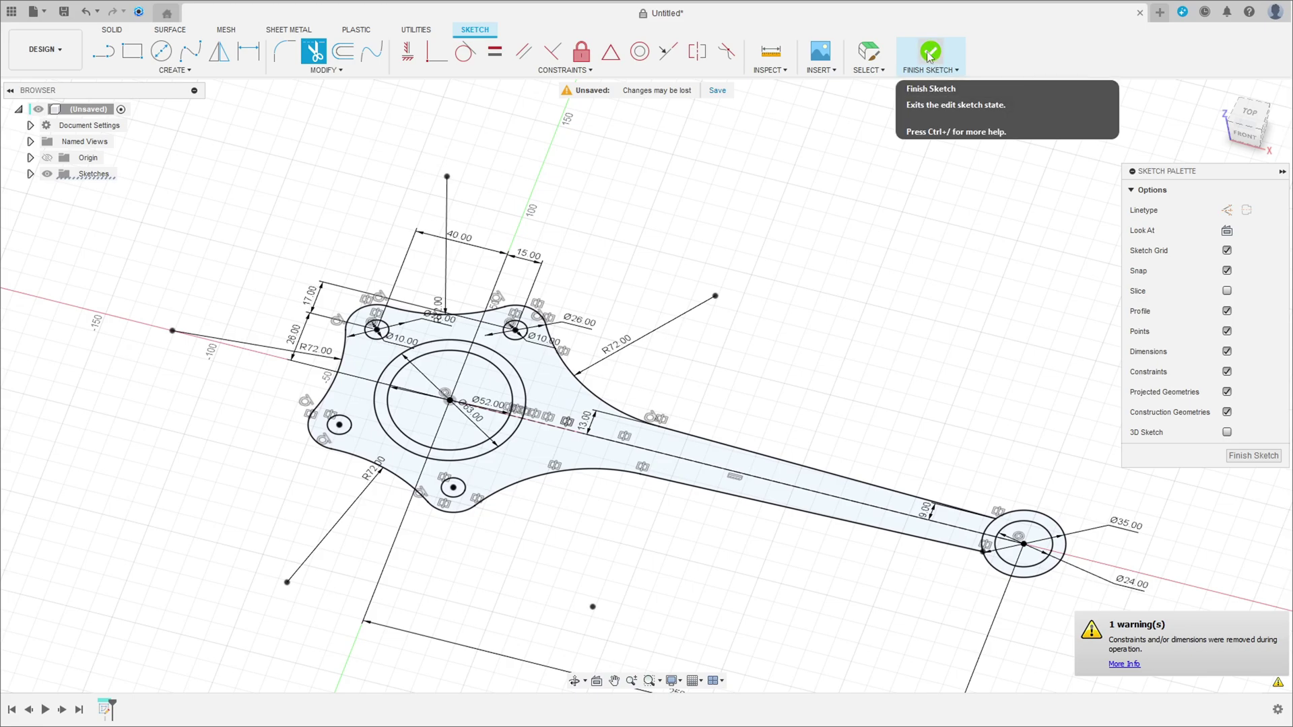
{"action": "middle_click_drag", "start_coordinate": [734, 185], "coordinate": [734, 203], "text": "shift"}
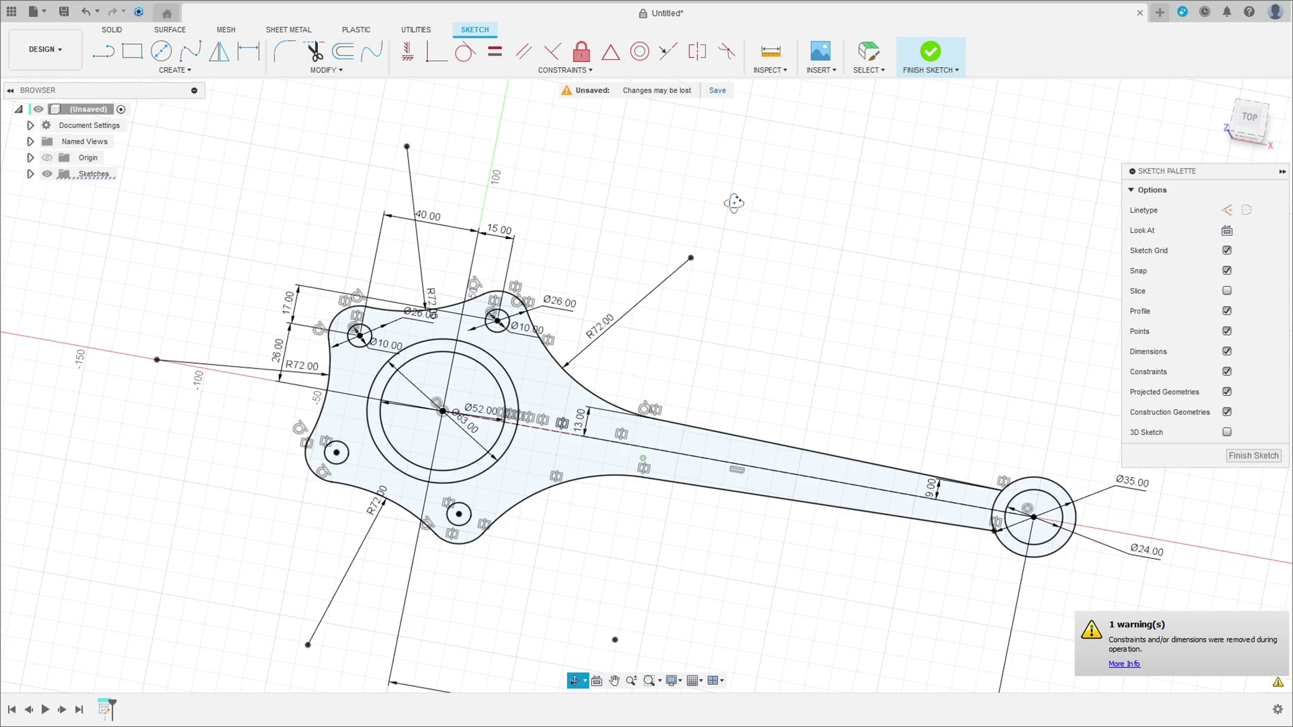
{"action": "key", "text": "t"}
{"action": "left_click", "coordinate": [172, 70]}
{"action": "mouse_move", "coordinate": [140, 126]}
{"action": "left_click", "coordinate": [215, 126]}
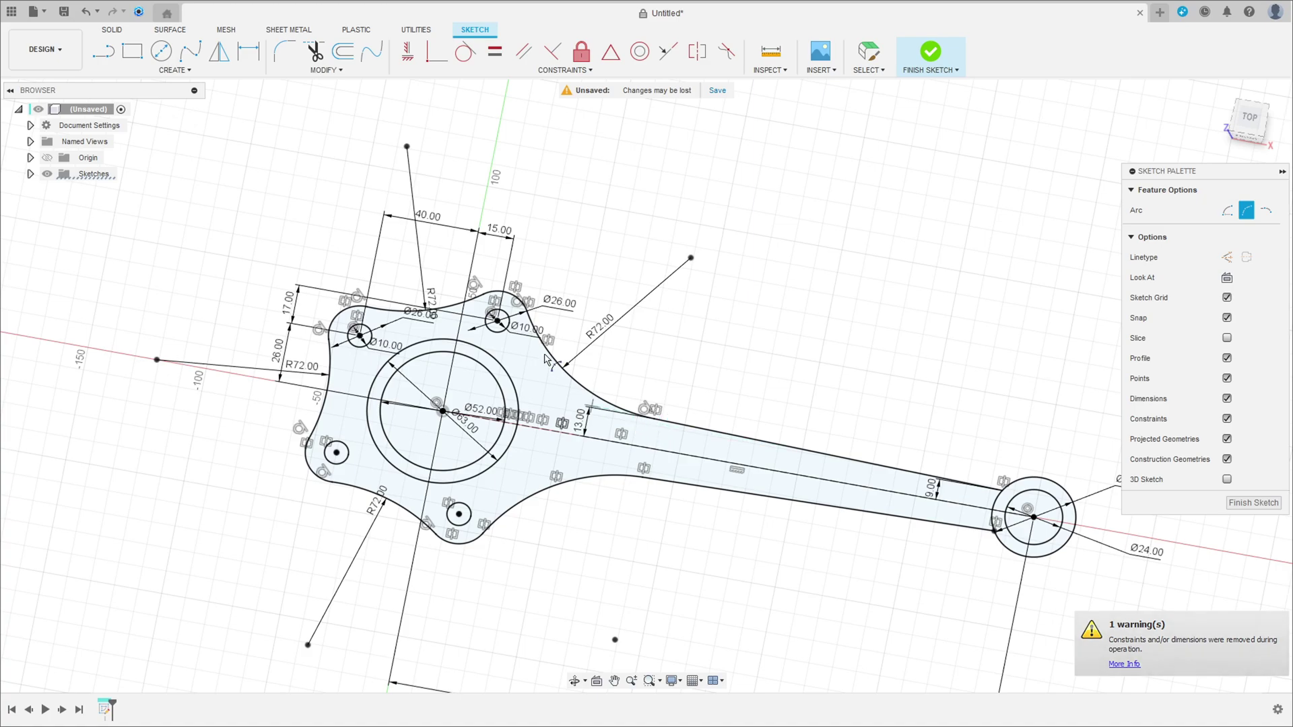
{"action": "left_click", "coordinate": [446, 433]}
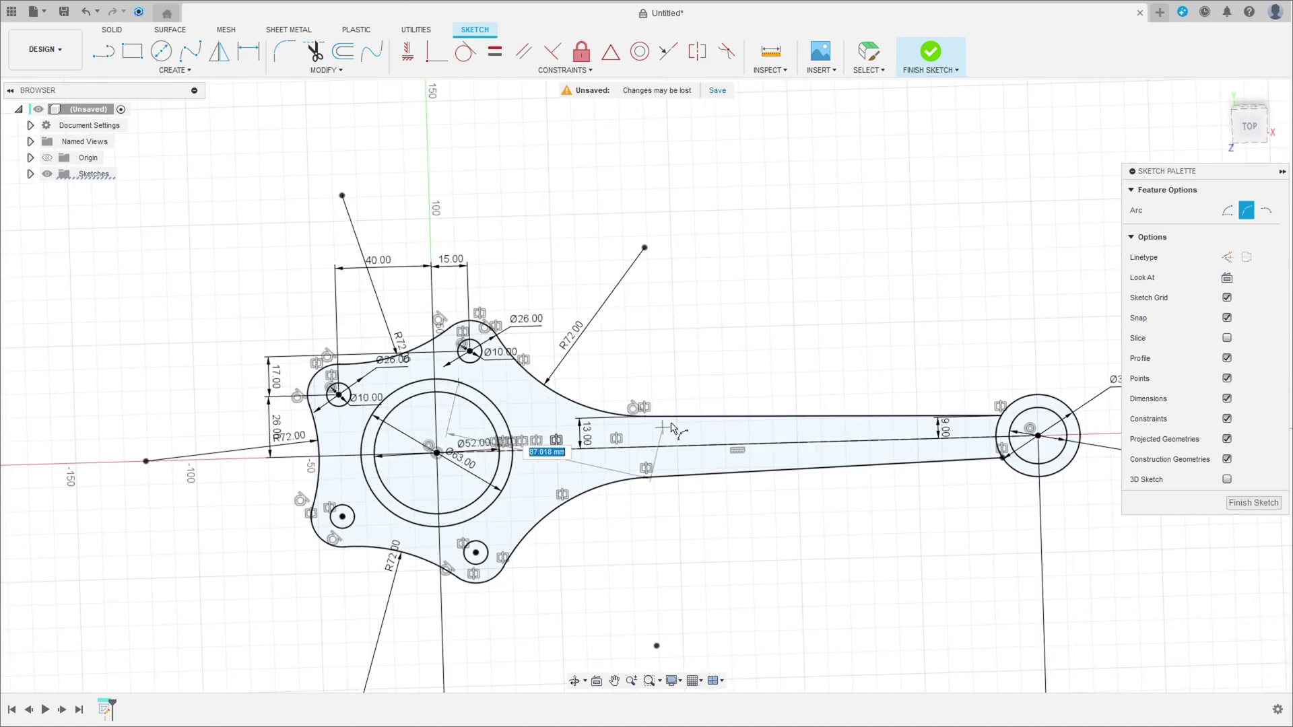
{"action": "left_click", "coordinate": [645, 416]}
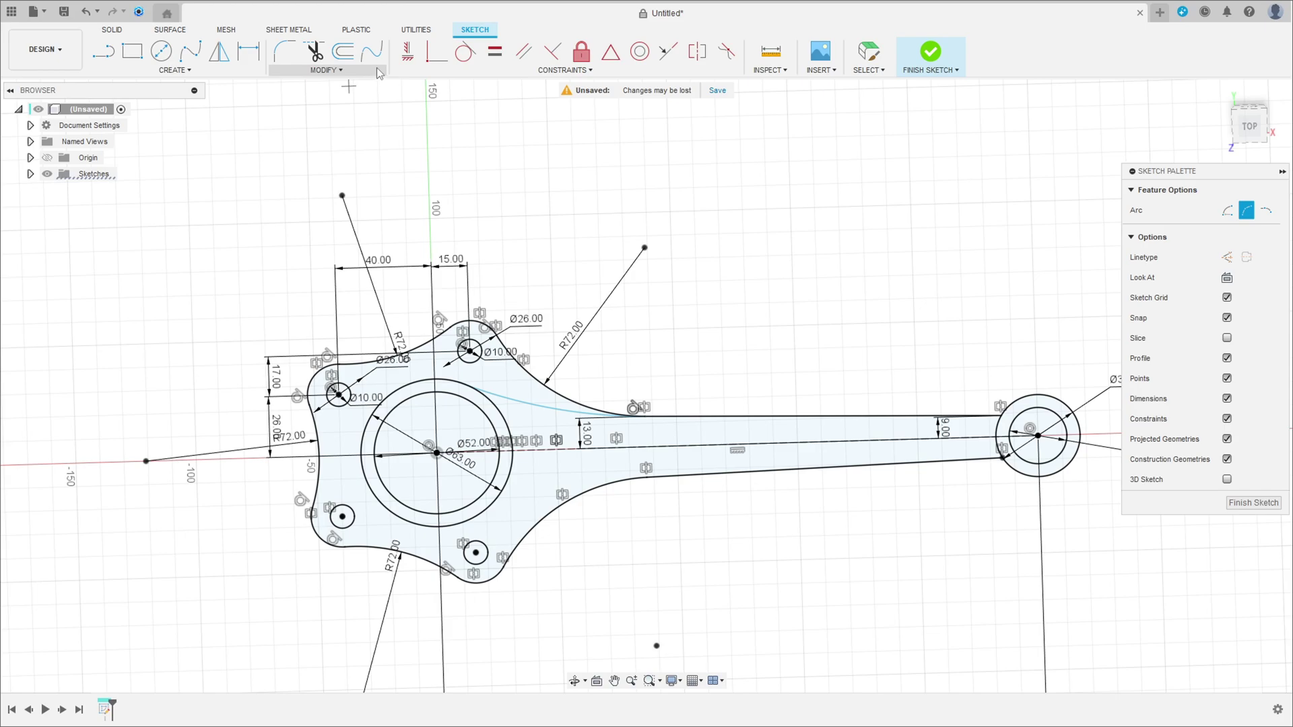
- Make the new arc tangent to the Ø63 circle
{"action": "left_click", "coordinate": [466, 51]}
{"action": "scroll", "coordinate": [518, 411], "scroll_direction": "up", "scroll_amount": 3}
{"action": "left_click", "coordinate": [530, 397]}
{"action": "left_click", "coordinate": [487, 402]}
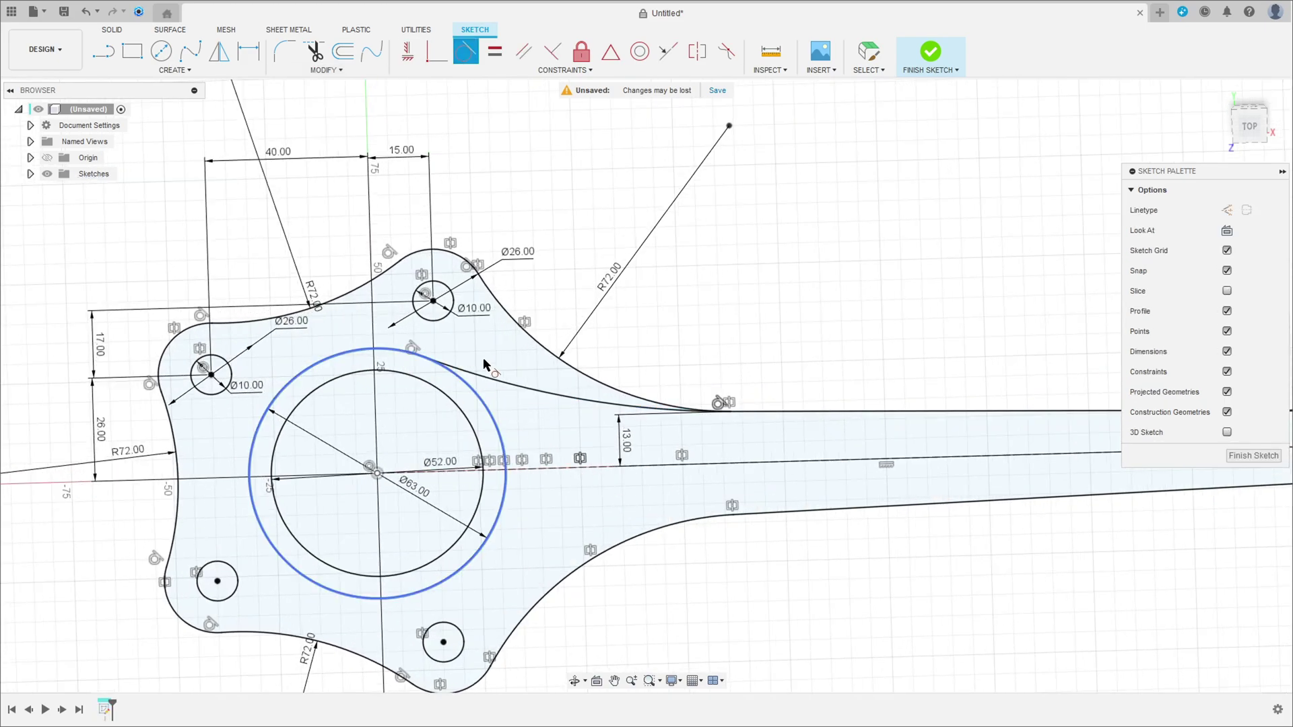
- Mirror the tangent arc about the centreline
{"action": "left_click", "coordinate": [219, 51]}
{"action": "left_click", "coordinate": [586, 403]}
{"action": "left_click", "coordinate": [670, 467]}
{"action": "left_click", "coordinate": [1042, 233]}
{"action": "scroll", "coordinate": [728, 441], "scroll_direction": "down", "scroll_amount": 3}
{"action": "scroll", "coordinate": [728, 444], "scroll_direction": "down", "scroll_amount": 1}
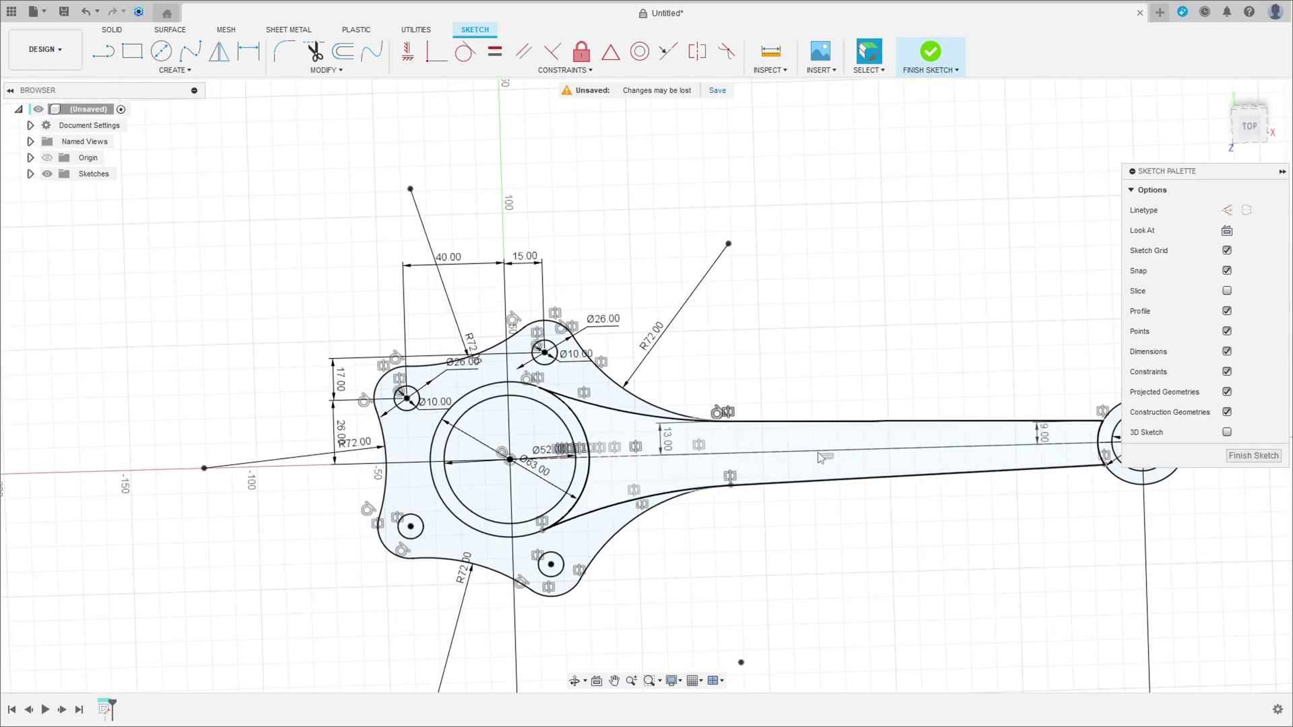
- Finish the sketch, extrude the Ø52–Ø63 ring 72 mm symmetric as Body1, and re-show Sketch1
{"action": "left_click", "coordinate": [932, 53]}
{"action": "mouse_move", "coordinate": [848, 384]}
{"action": "middle_mouse_down"}
{"action": "mouse_move", "coordinate": [687, 357]}
{"action": "mouse_move", "coordinate": [658, 332]}
{"action": "mouse_move", "coordinate": [615, 355]}
{"action": "mouse_move", "coordinate": [572, 355]}
{"action": "mouse_move", "coordinate": [462, 414]}
{"action": "mouse_move", "coordinate": [491, 462]}
{"action": "mouse_move", "coordinate": [303, 496]}
{"action": "mouse_move", "coordinate": [223, 456]}
{"action": "mouse_move", "coordinate": [226, 578]}
{"action": "mouse_move", "coordinate": [418, 491]}
{"action": "mouse_move", "coordinate": [422, 513]}
{"action": "mouse_move", "coordinate": [413, 471]}
{"action": "middle_mouse_up"}
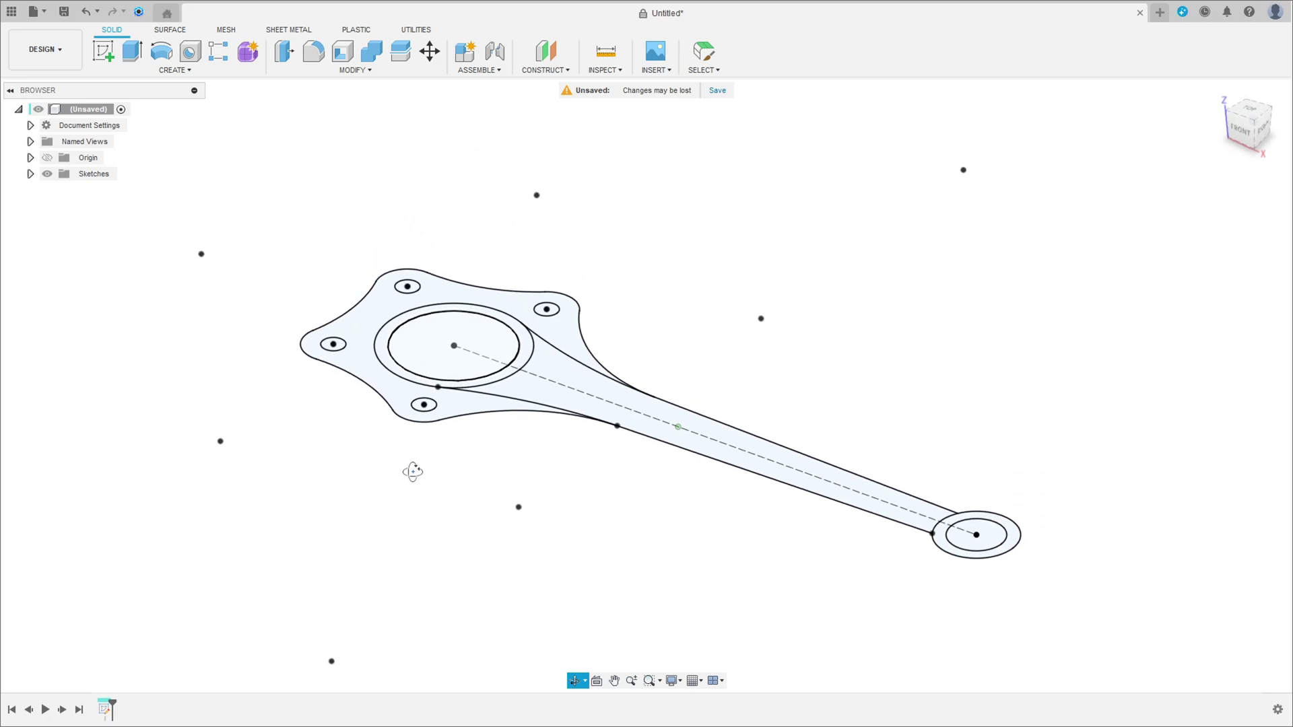
{"action": "left_click", "coordinate": [132, 51]}
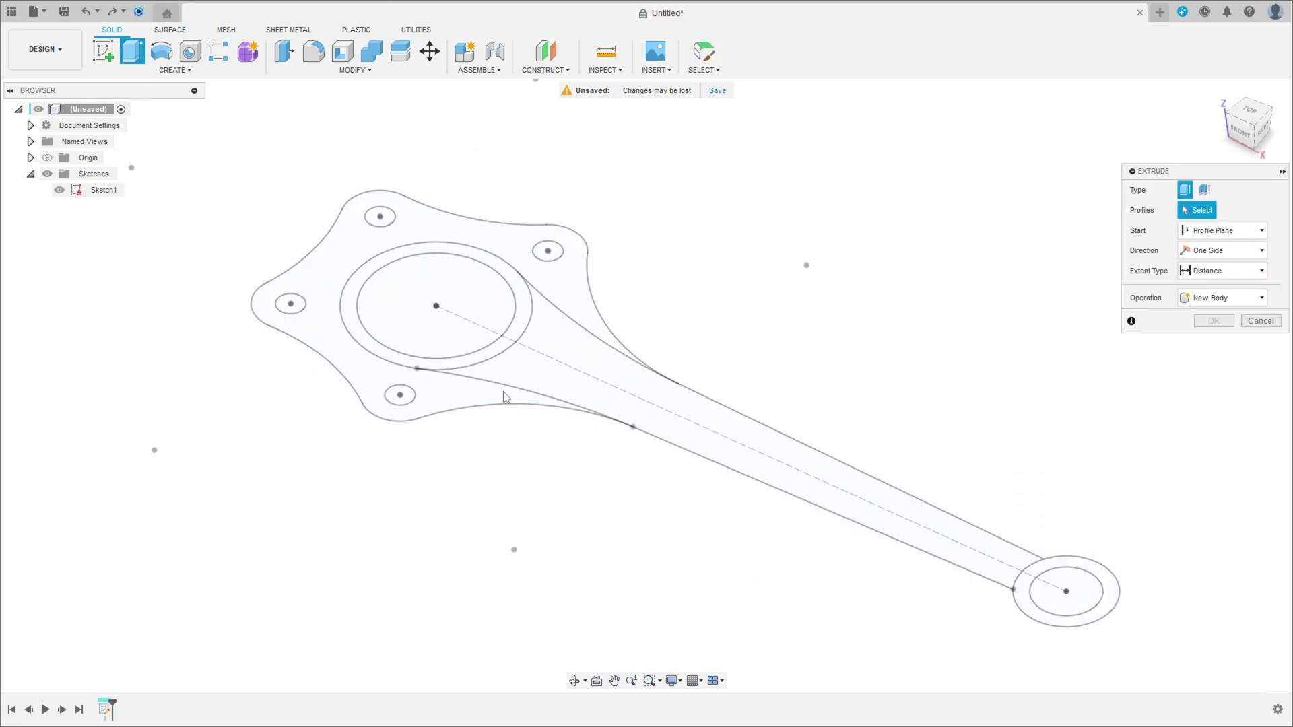
{"action": "left_click", "coordinate": [518, 338]}
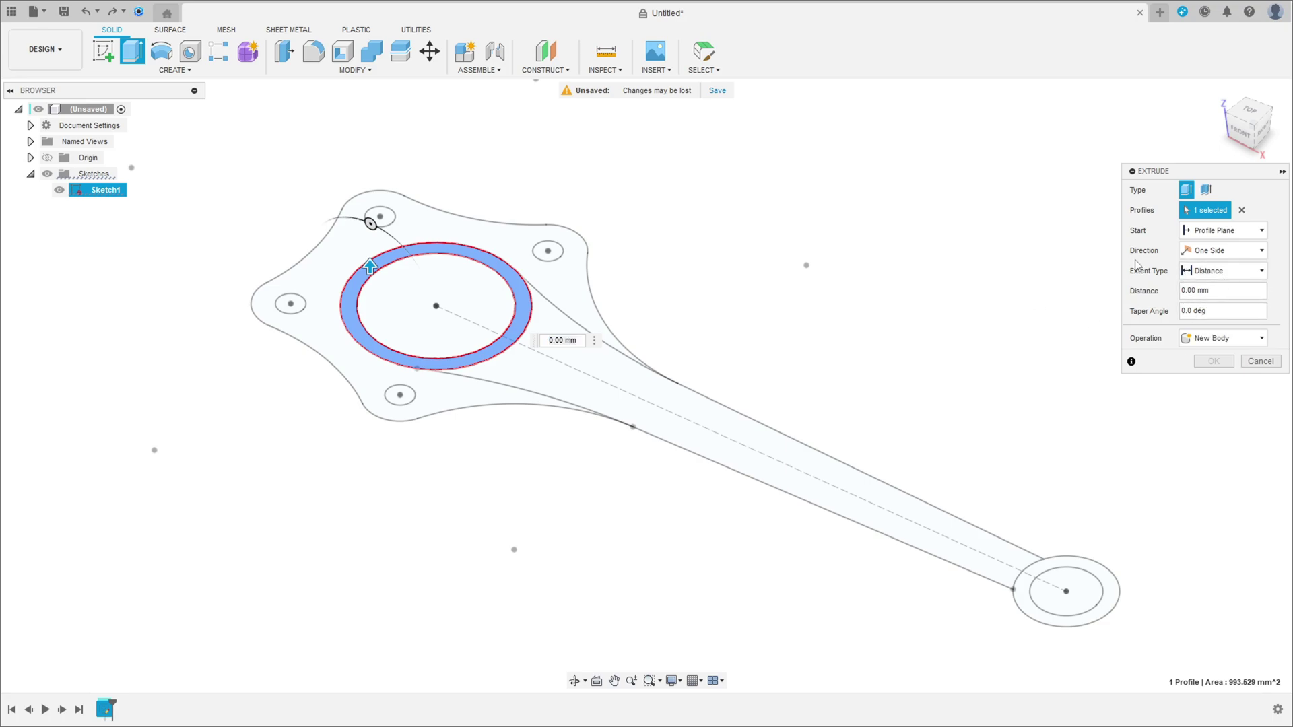
{"action": "left_click_drag", "start_coordinate": [1197, 291], "coordinate": [1162, 295]}
{"action": "left_click", "coordinate": [1214, 271]}
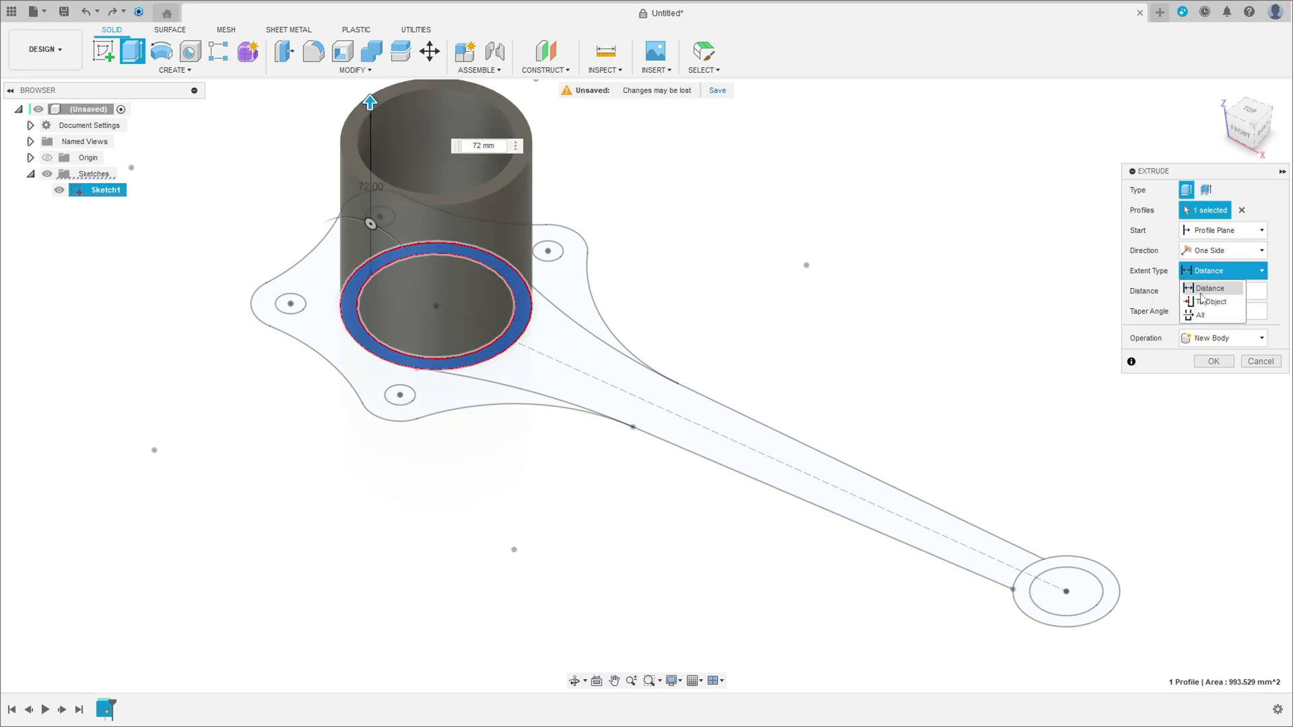
{"action": "left_click", "coordinate": [1223, 251]}
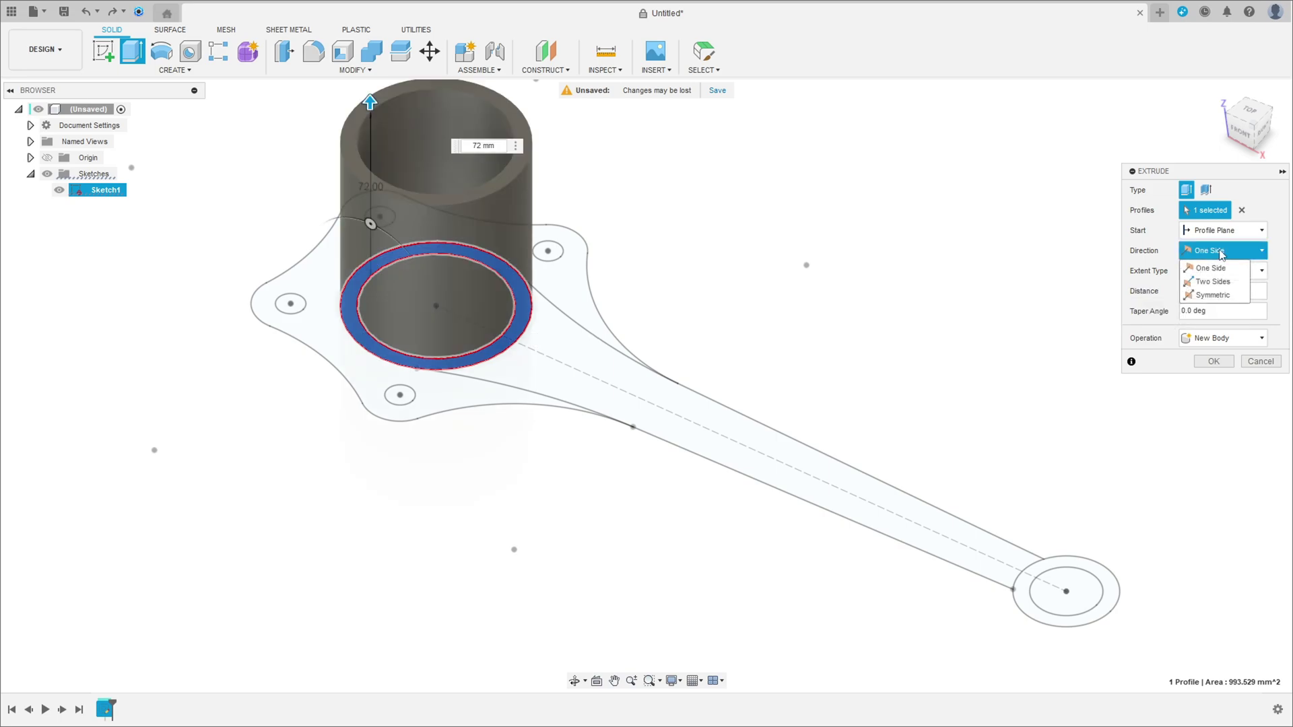
{"action": "left_click", "coordinate": [1211, 295]}
{"action": "left_click", "coordinate": [1210, 292]}
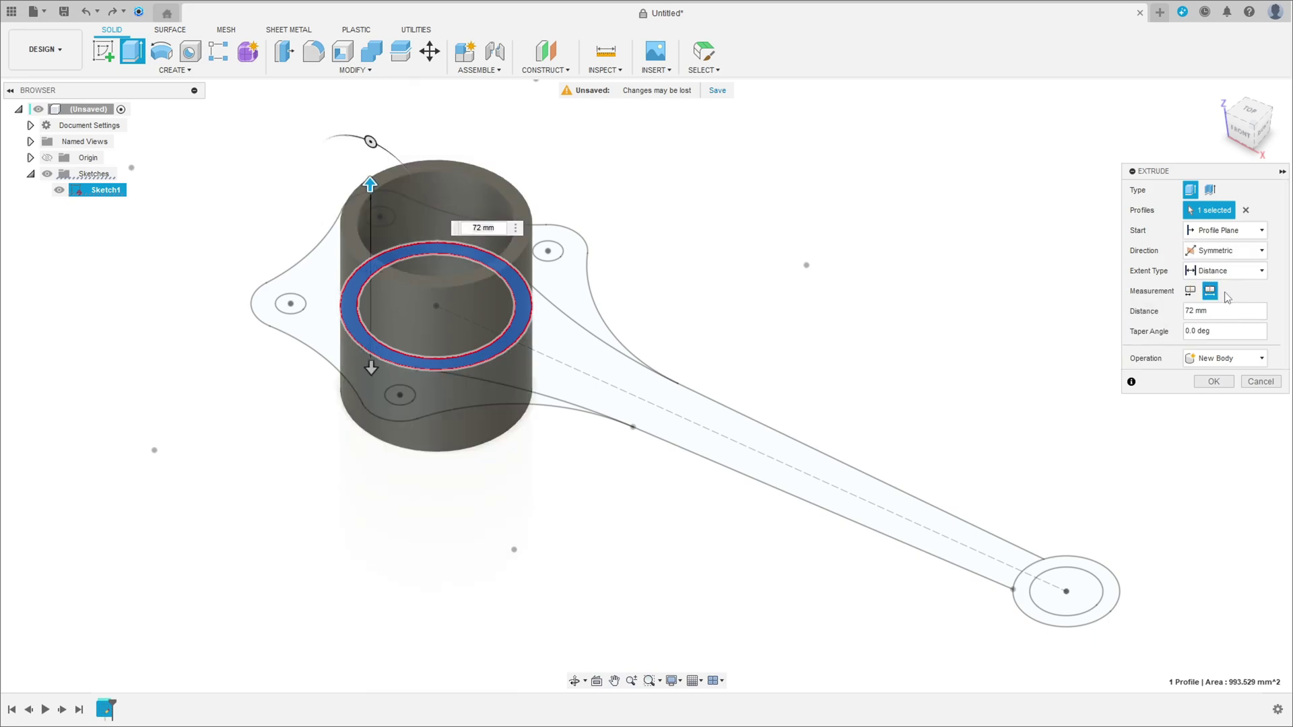
{"action": "left_click", "coordinate": [1214, 382]}
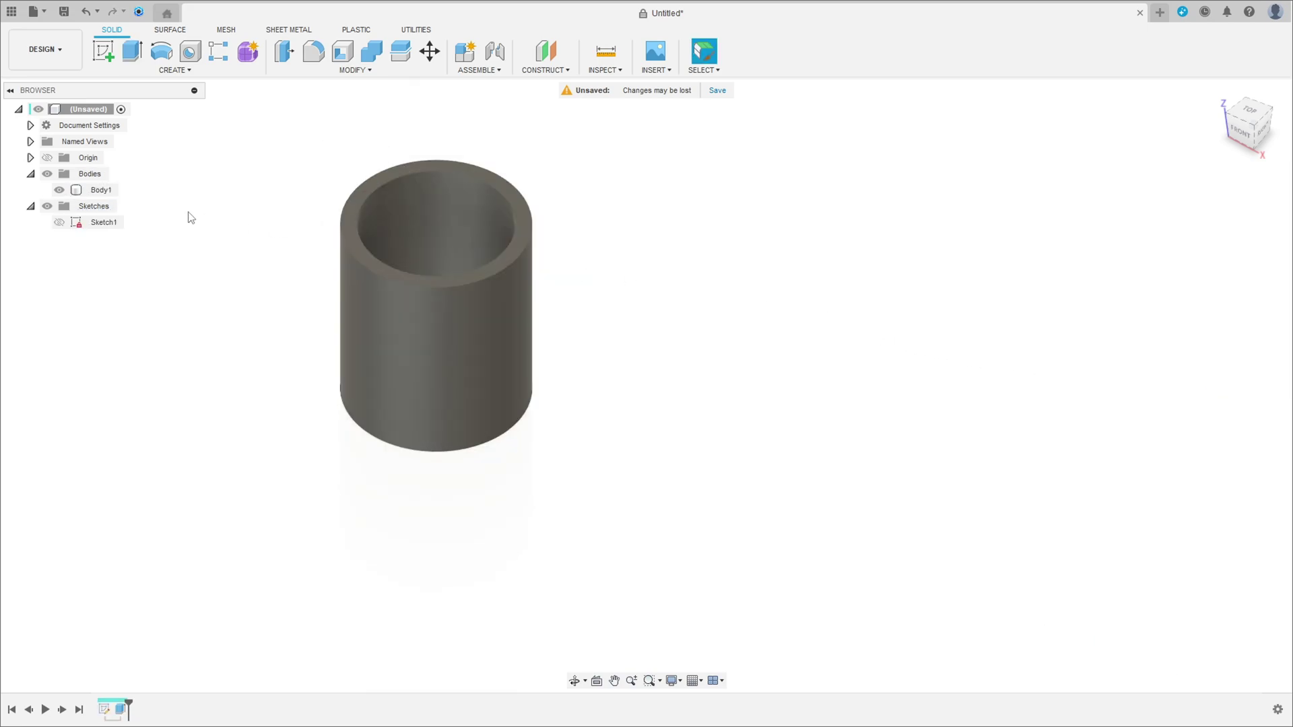
{"action": "left_click", "coordinate": [59, 222]}
- Extrude the lobed outline and arm profiles 42 mm symmetric, whole length, joined to Body1
{"action": "key", "text": "e"}
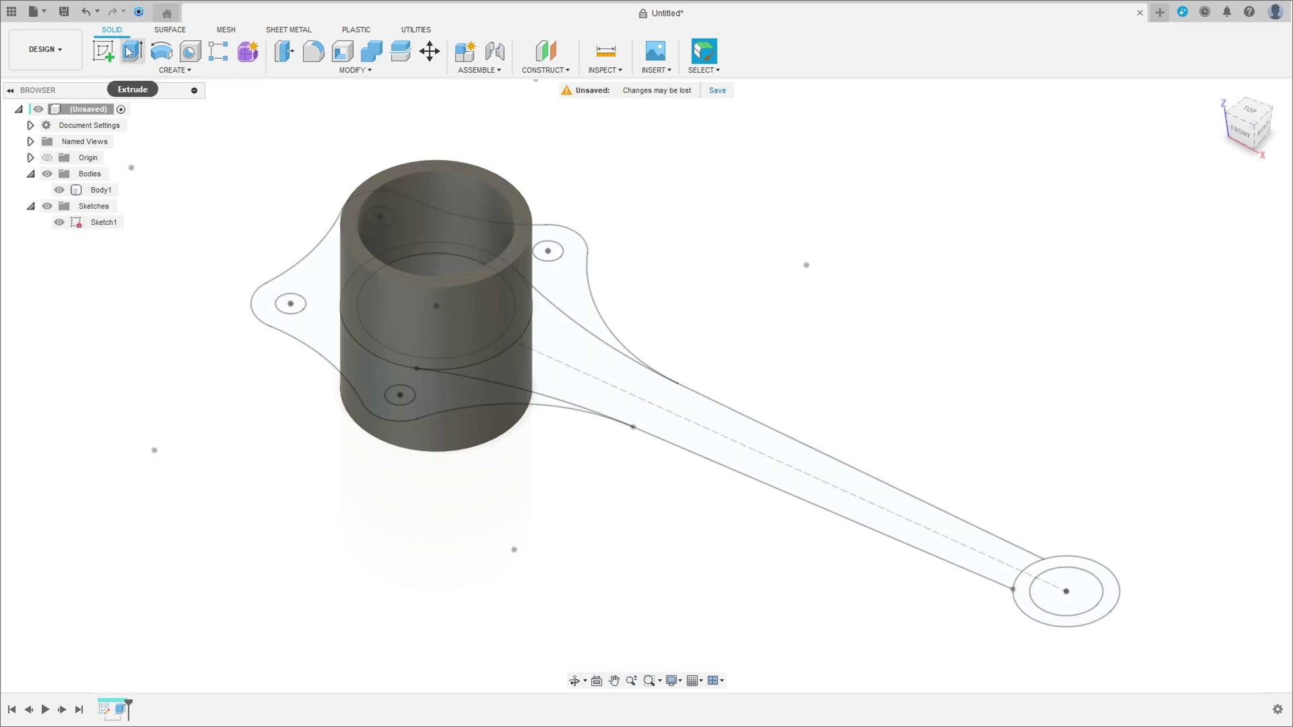
{"action": "left_click", "coordinate": [325, 315]}
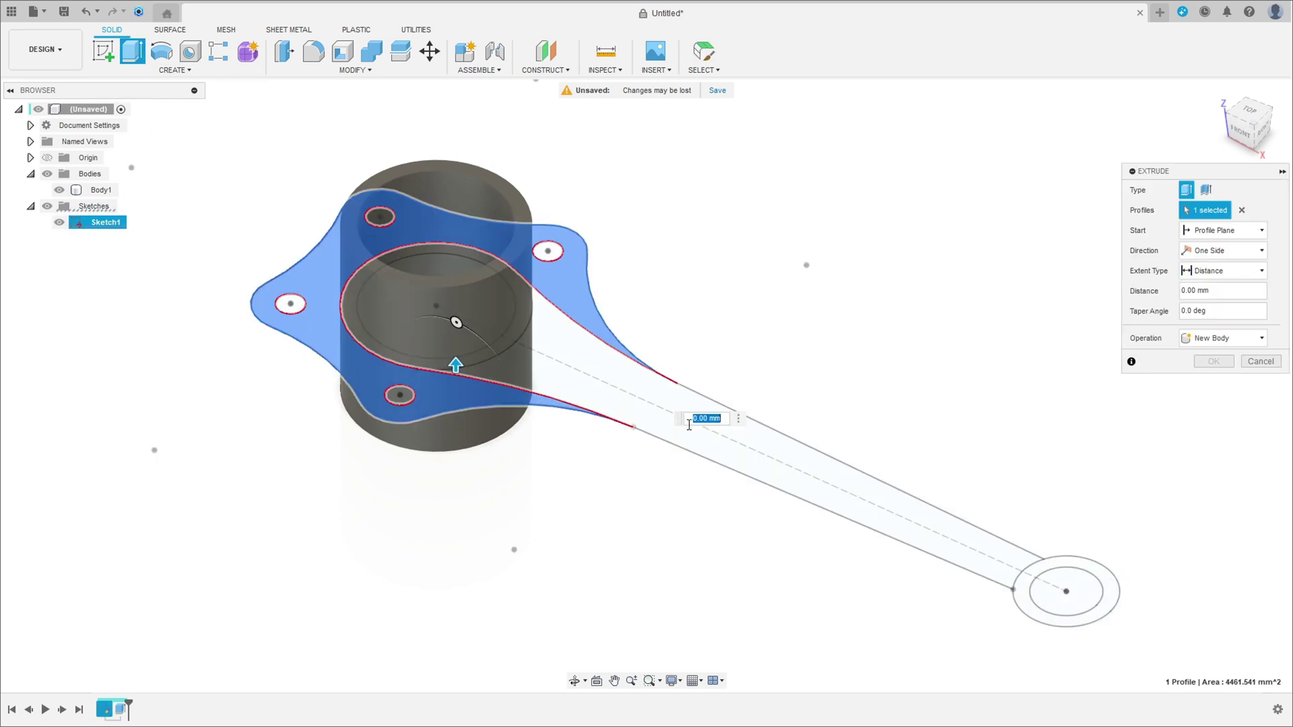
{"action": "left_click", "coordinate": [676, 398]}
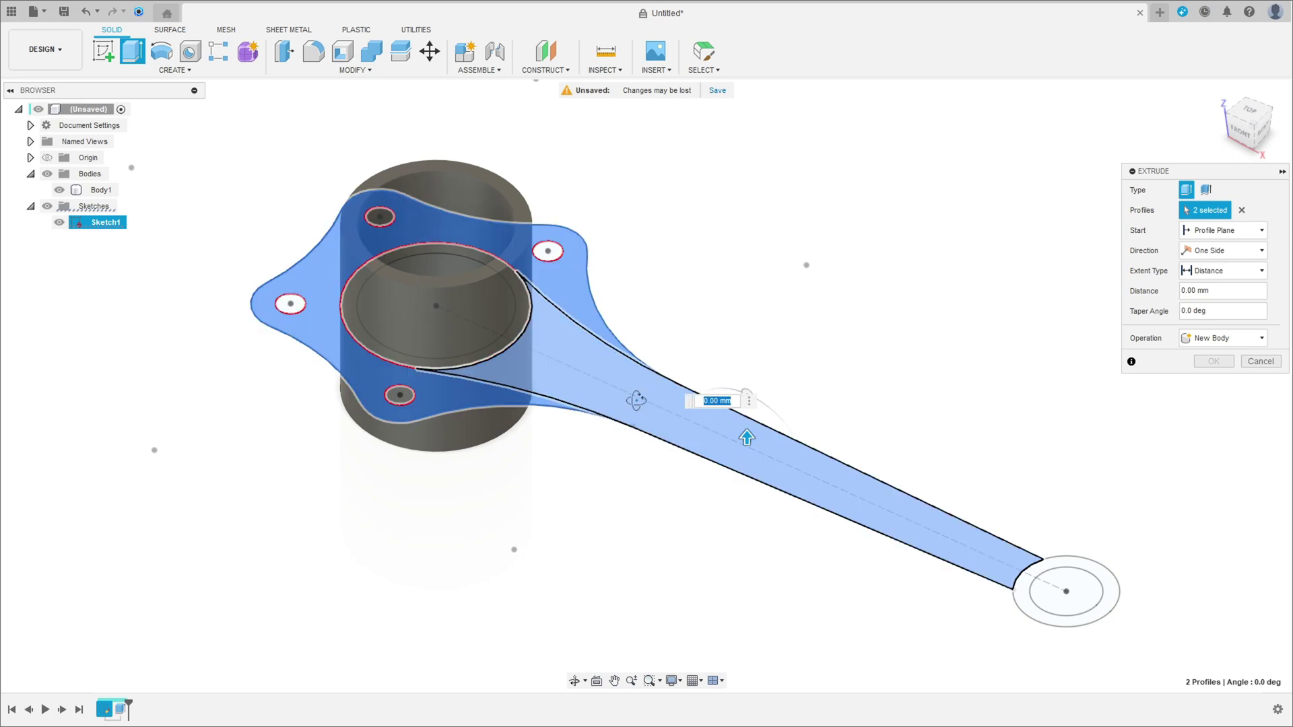
{"action": "middle_click_drag", "start_coordinate": [514, 418], "coordinate": [620, 408], "text": "shift"}
{"action": "left_click", "coordinate": [1206, 251]}
{"action": "left_click", "coordinate": [1202, 291]}
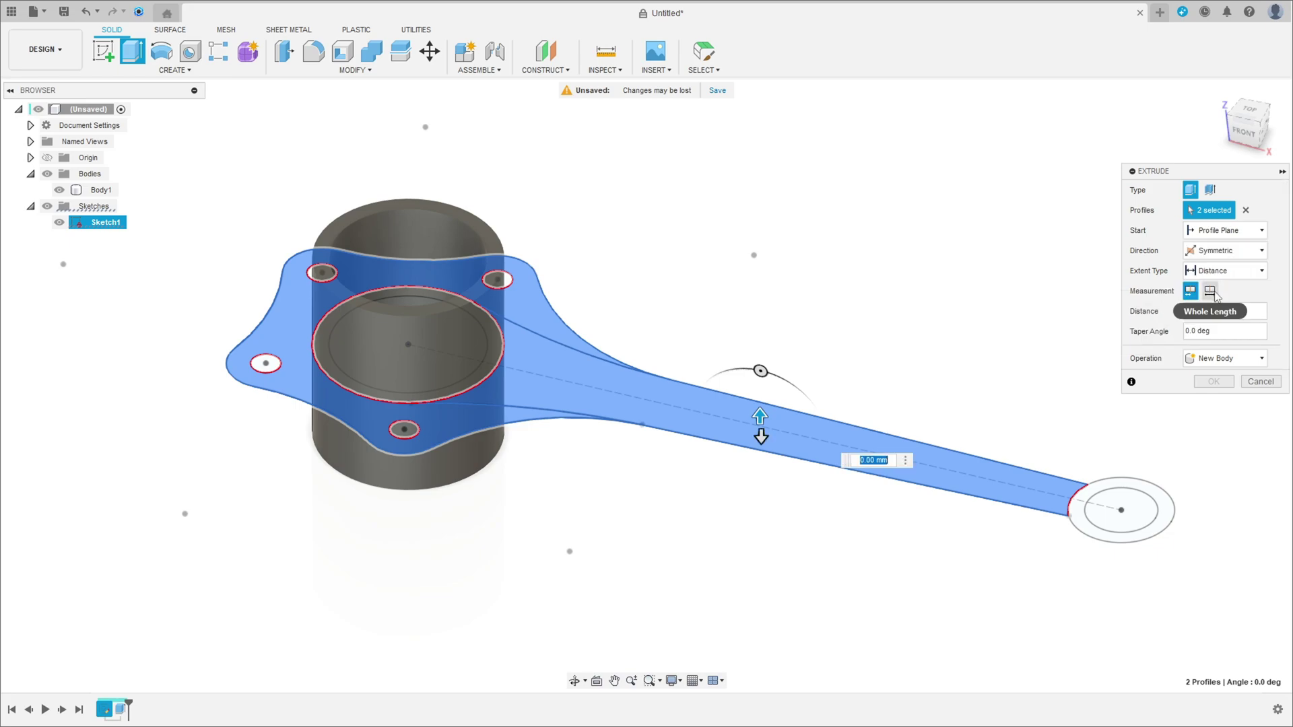
{"action": "left_click", "coordinate": [1209, 293]}
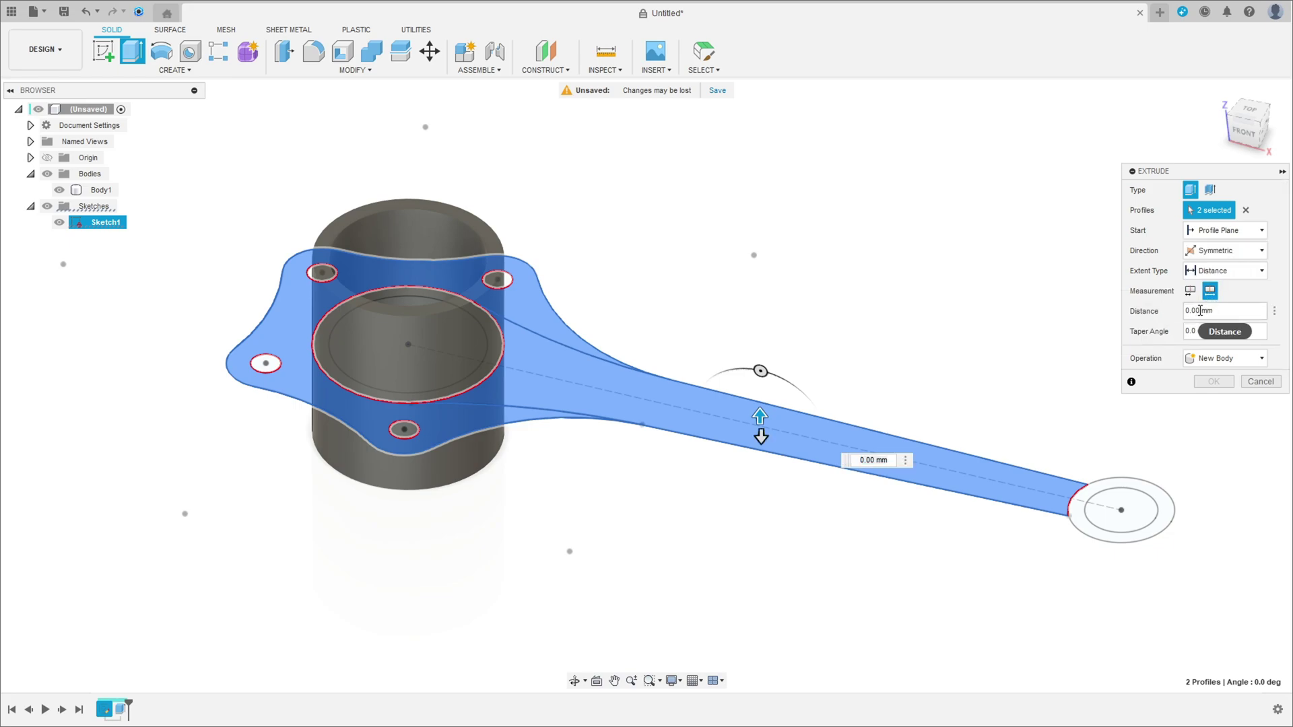
{"action": "double_click", "coordinate": [1199, 310]}
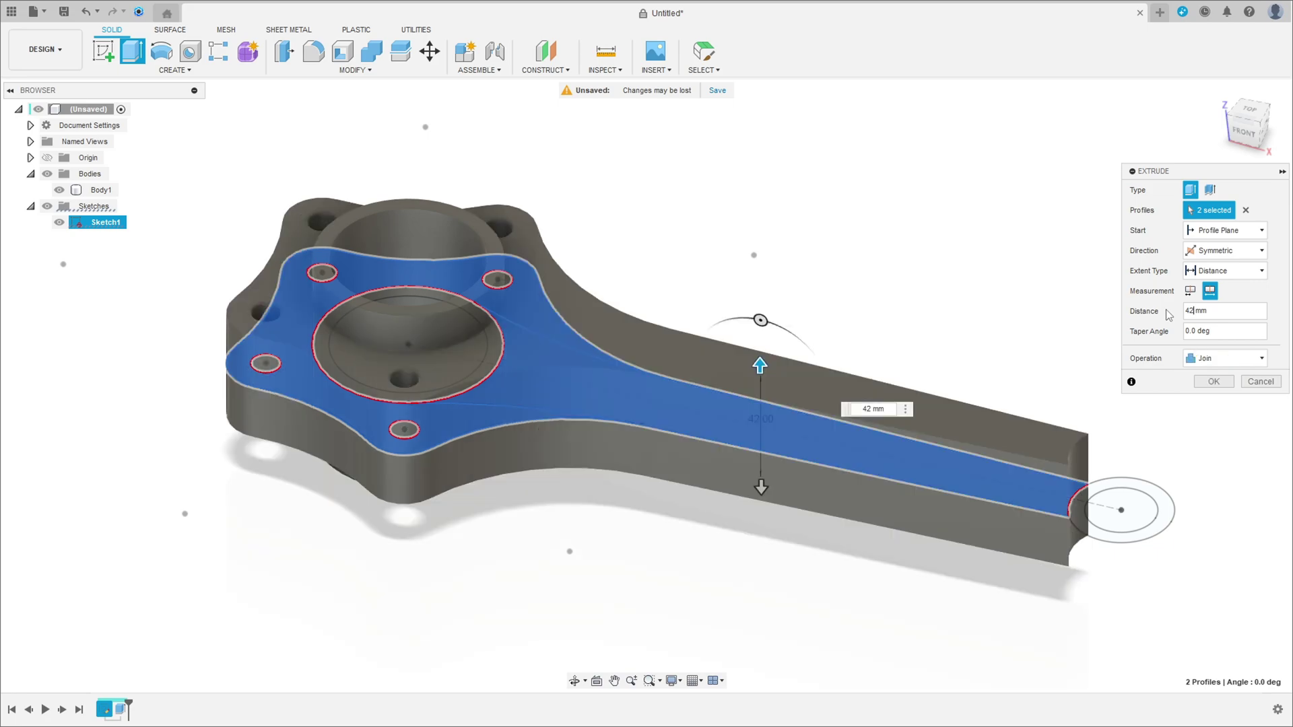
{"action": "key", "text": "Return"}
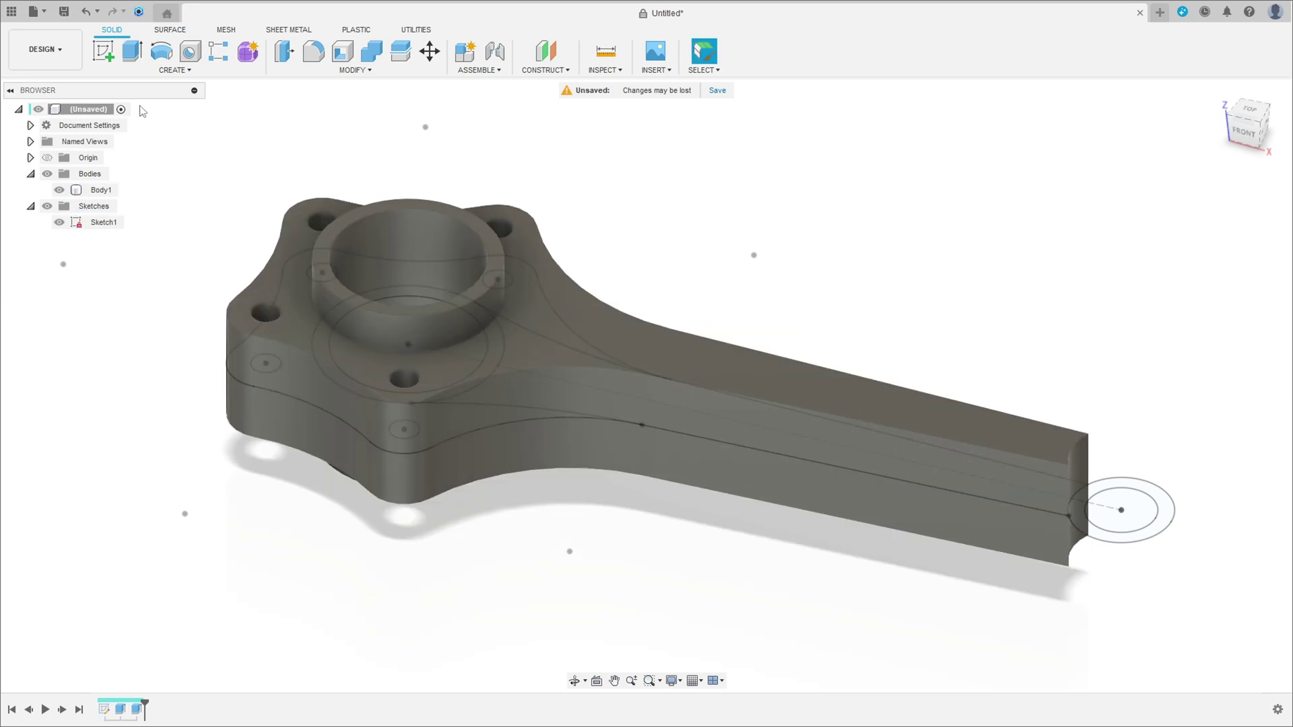
- Hide Body1 and select the flanged big-end profile for a new extrusion
{"action": "left_click", "coordinate": [59, 190]}
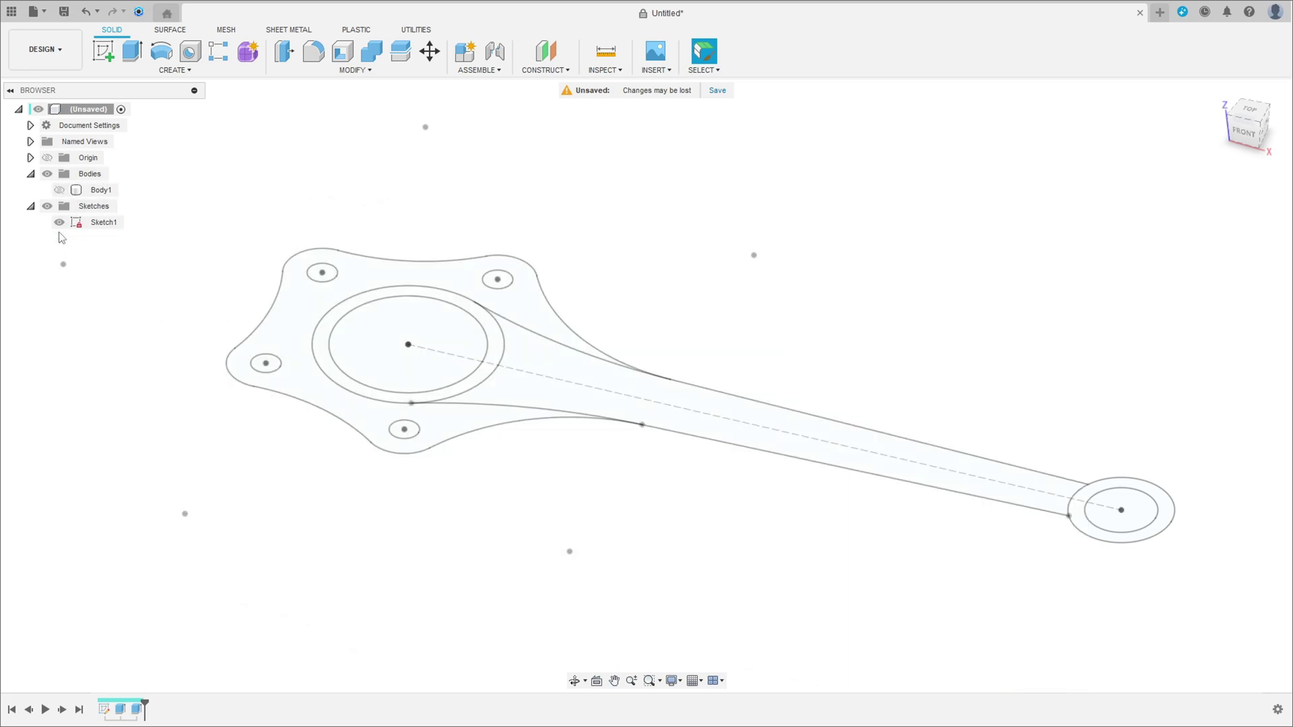
{"action": "left_click", "coordinate": [143, 45]}
{"action": "left_click", "coordinate": [303, 295]}
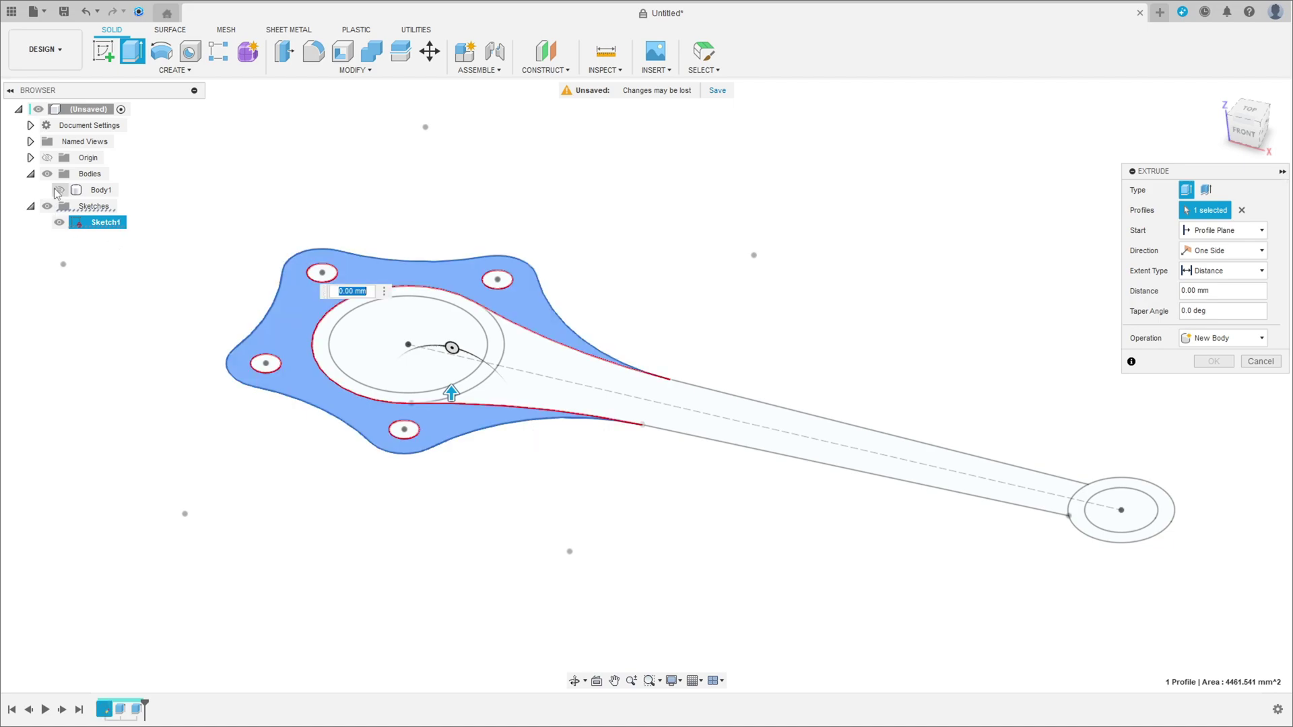
- Cut the big-end profile 28 mm symmetric, whole length, splitting it into upper and lower flanges
{"action": "left_click", "coordinate": [1222, 338]}
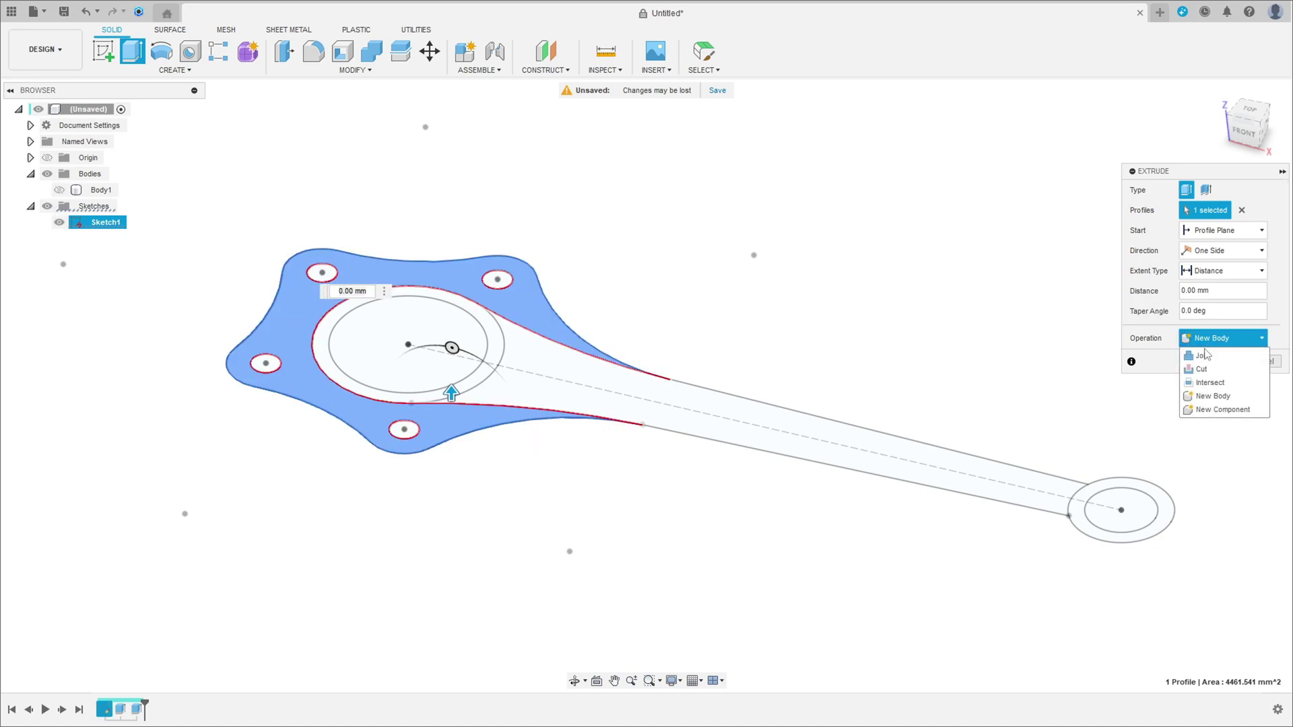
{"action": "left_click", "coordinate": [1202, 364]}
{"action": "left_click", "coordinate": [60, 190]}
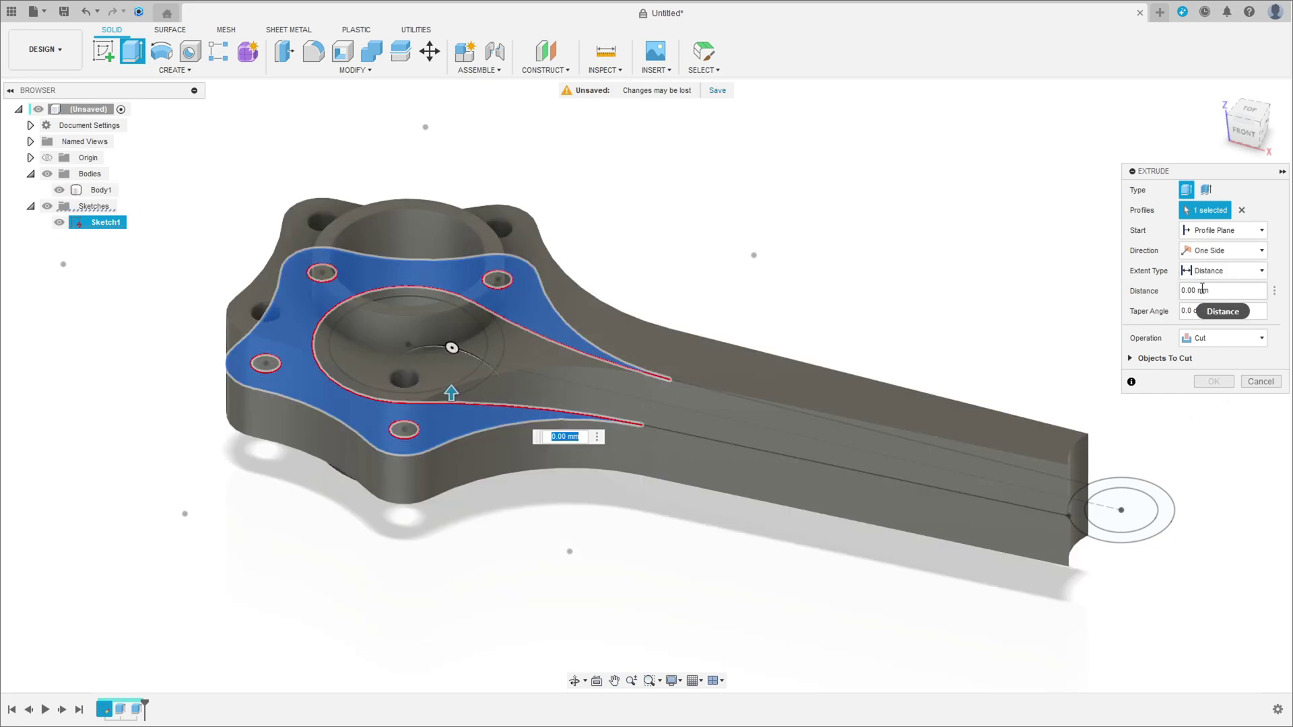
{"action": "left_click", "coordinate": [1219, 250]}
{"action": "left_click", "coordinate": [1209, 291]}
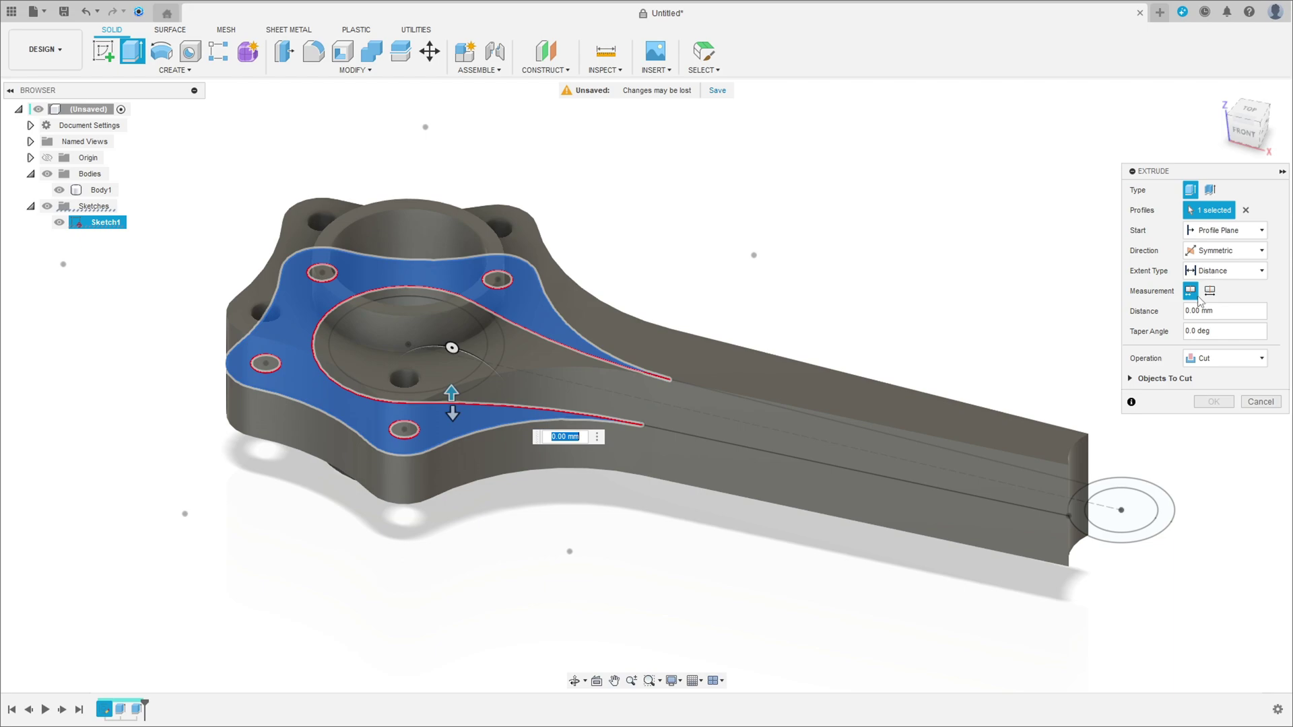
{"action": "left_click", "coordinate": [1210, 290]}
{"action": "left_click", "coordinate": [1192, 311]}
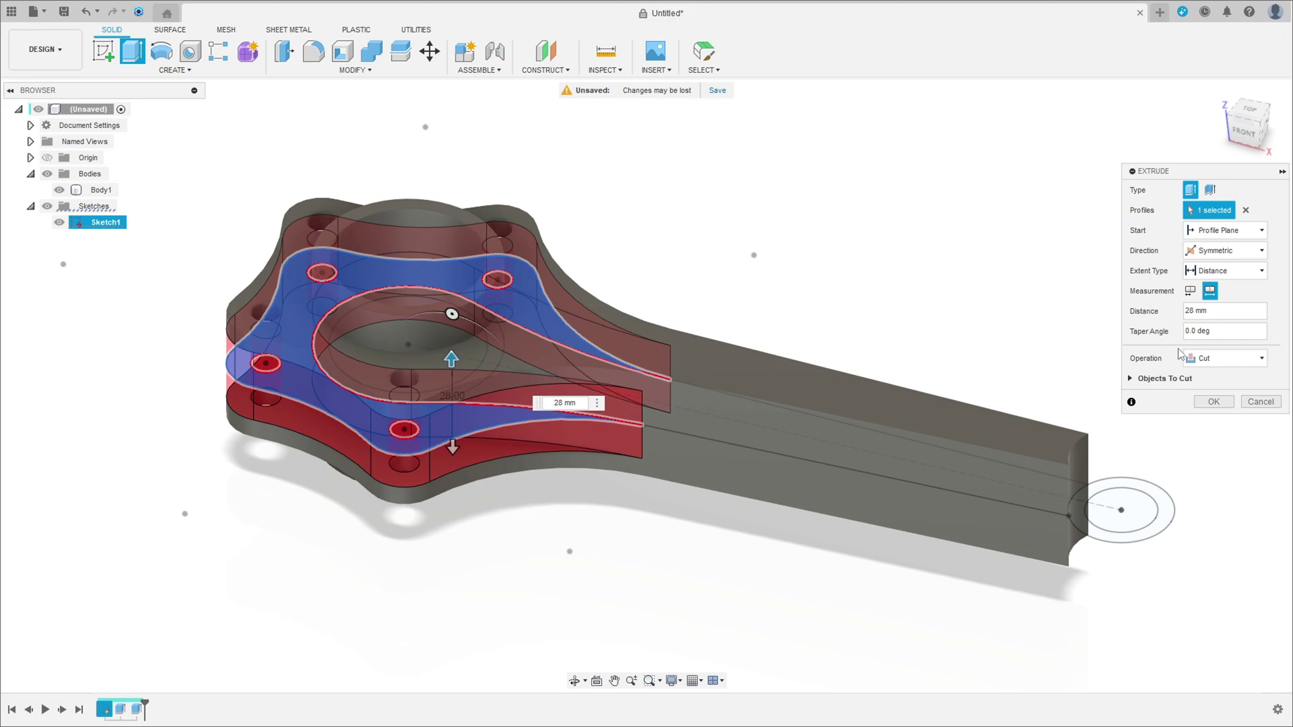
{"action": "left_click", "coordinate": [1213, 402]}
{"action": "middle_click_drag", "start_coordinate": [708, 297], "coordinate": [696, 264], "text": "shift"}
{"action": "left_click", "coordinate": [132, 50]}
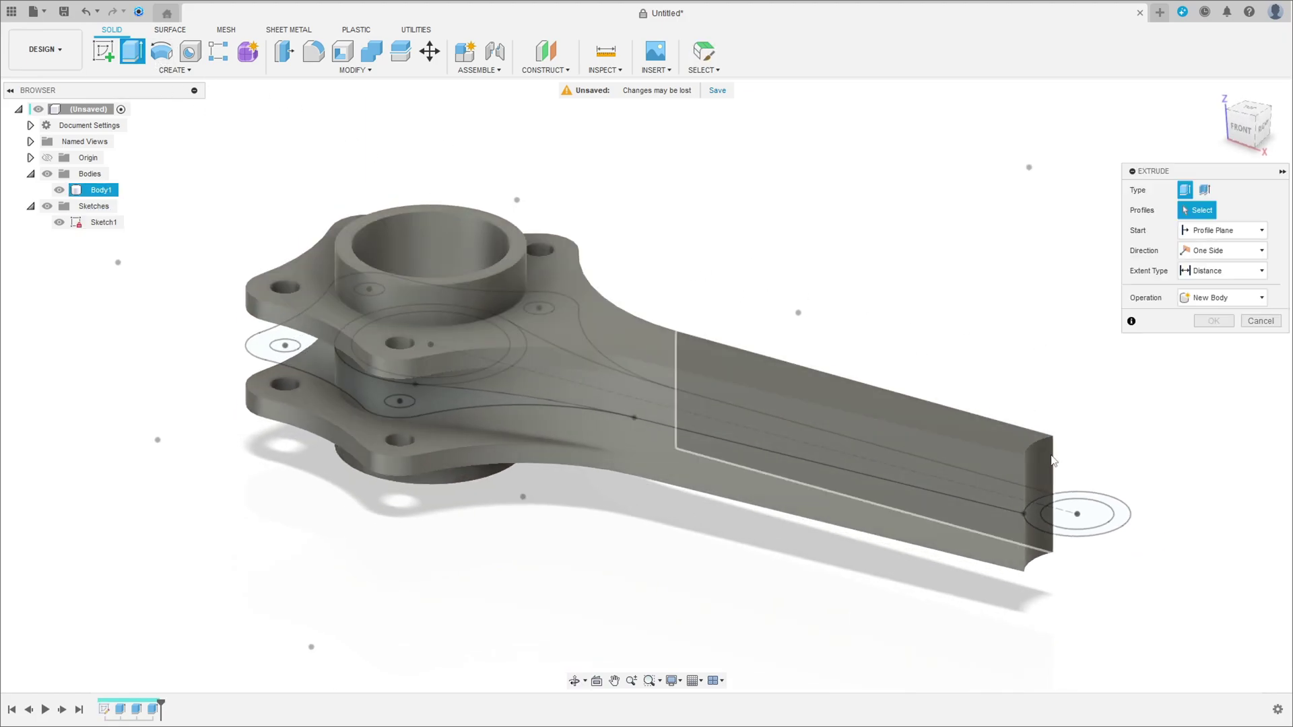
- Extrude the small-end Ø24/Ø35 ring 42 mm symmetric, whole length, as new Body2
{"action": "left_click", "coordinate": [1118, 518]}
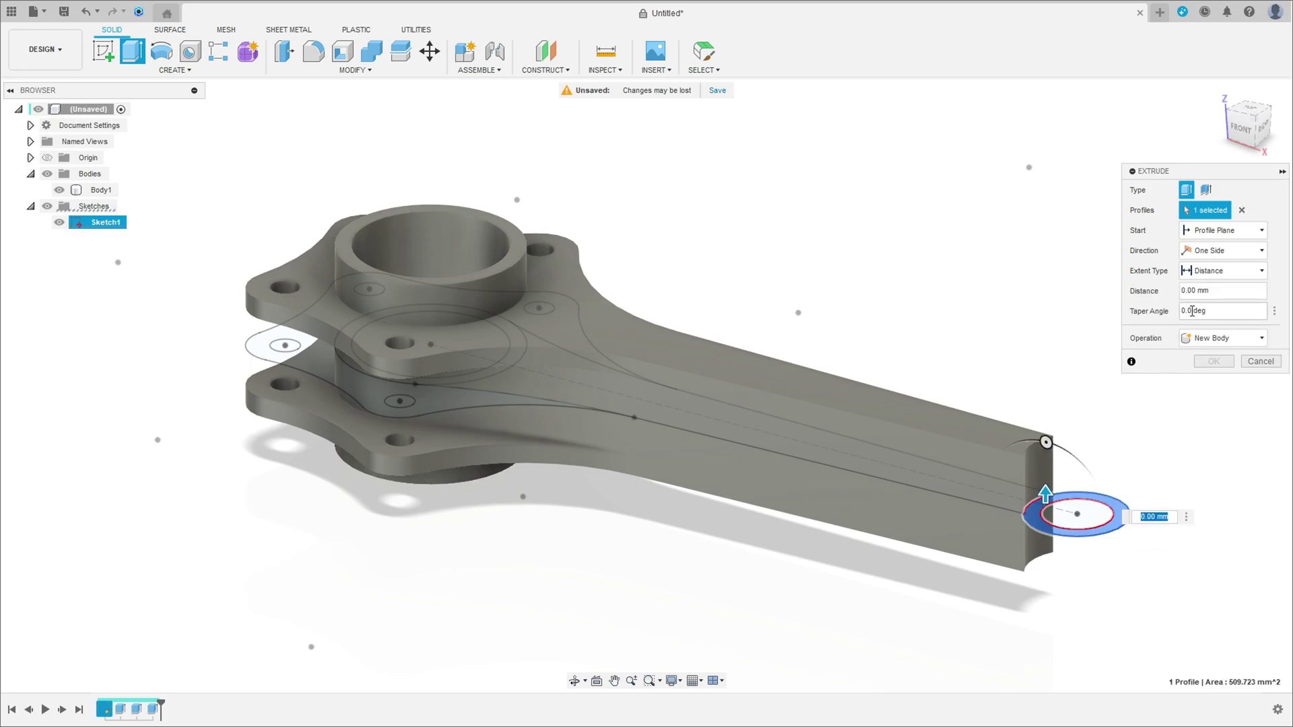
{"action": "left_click", "coordinate": [1220, 251]}
{"action": "left_click", "coordinate": [1206, 296]}
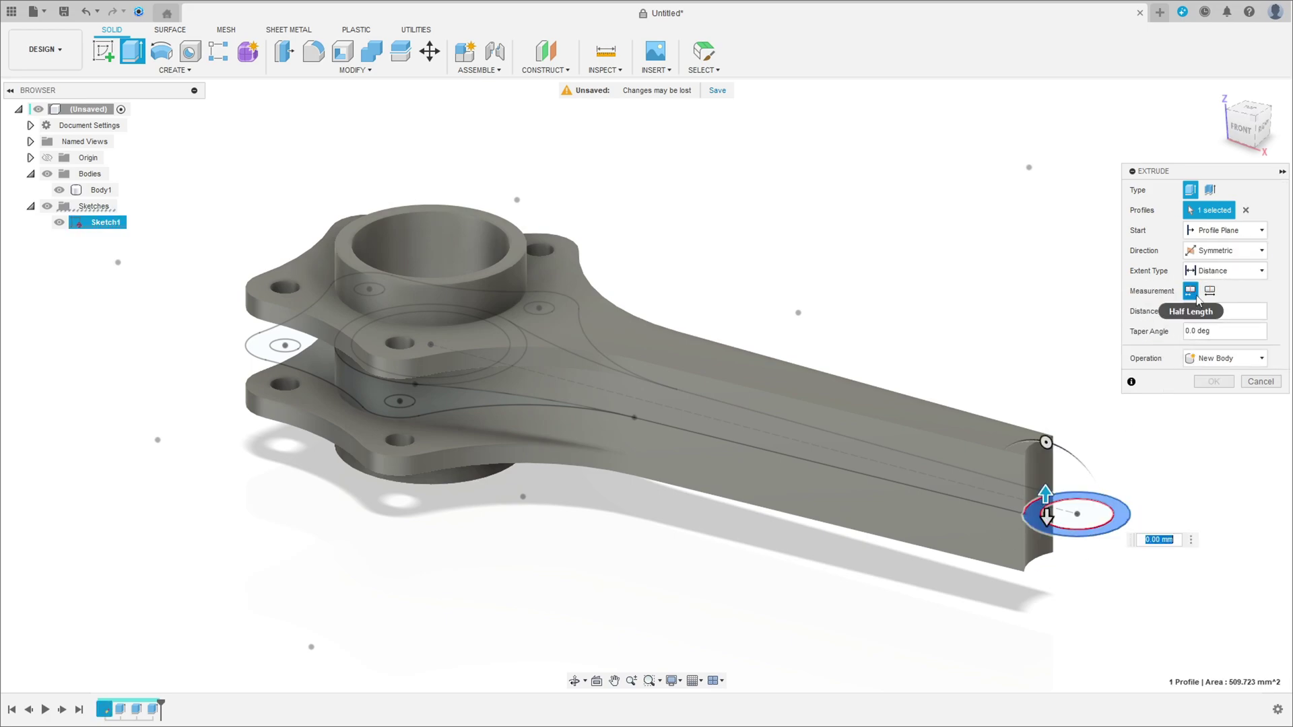
{"action": "left_click", "coordinate": [1210, 290]}
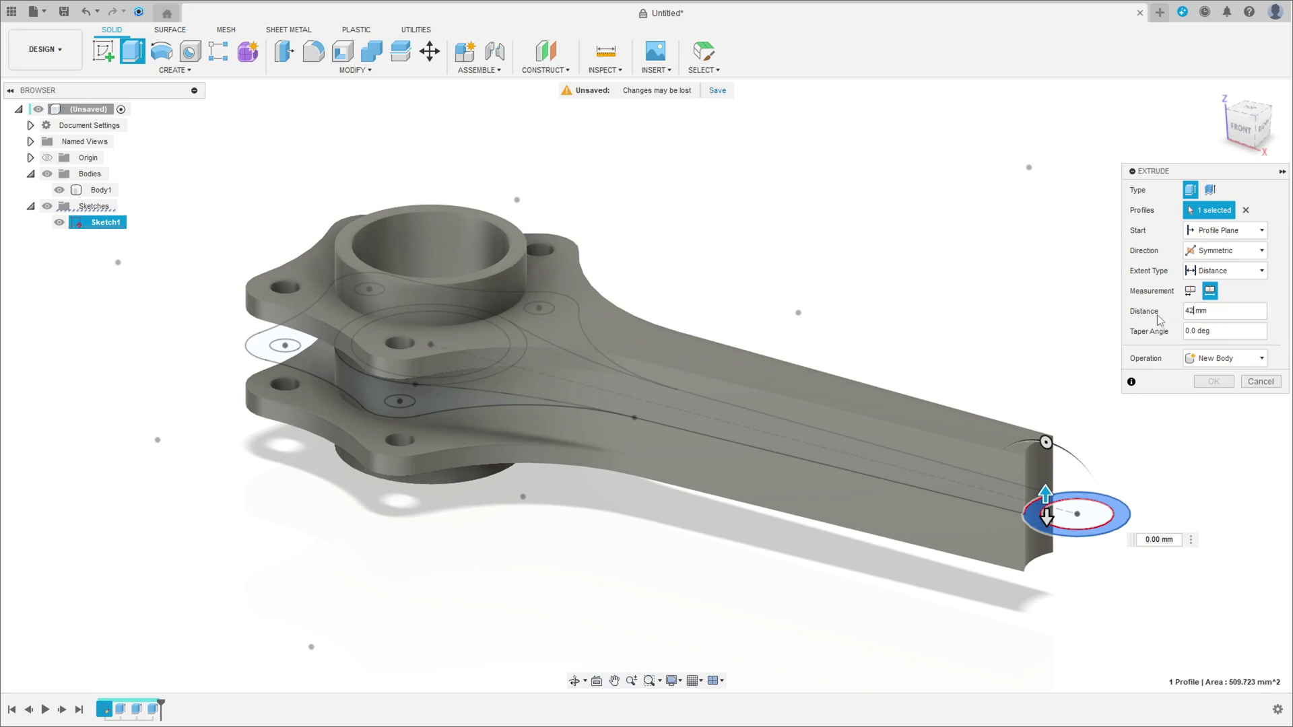
{"action": "key", "text": "Return"}
{"action": "left_click", "coordinate": [1220, 360]}
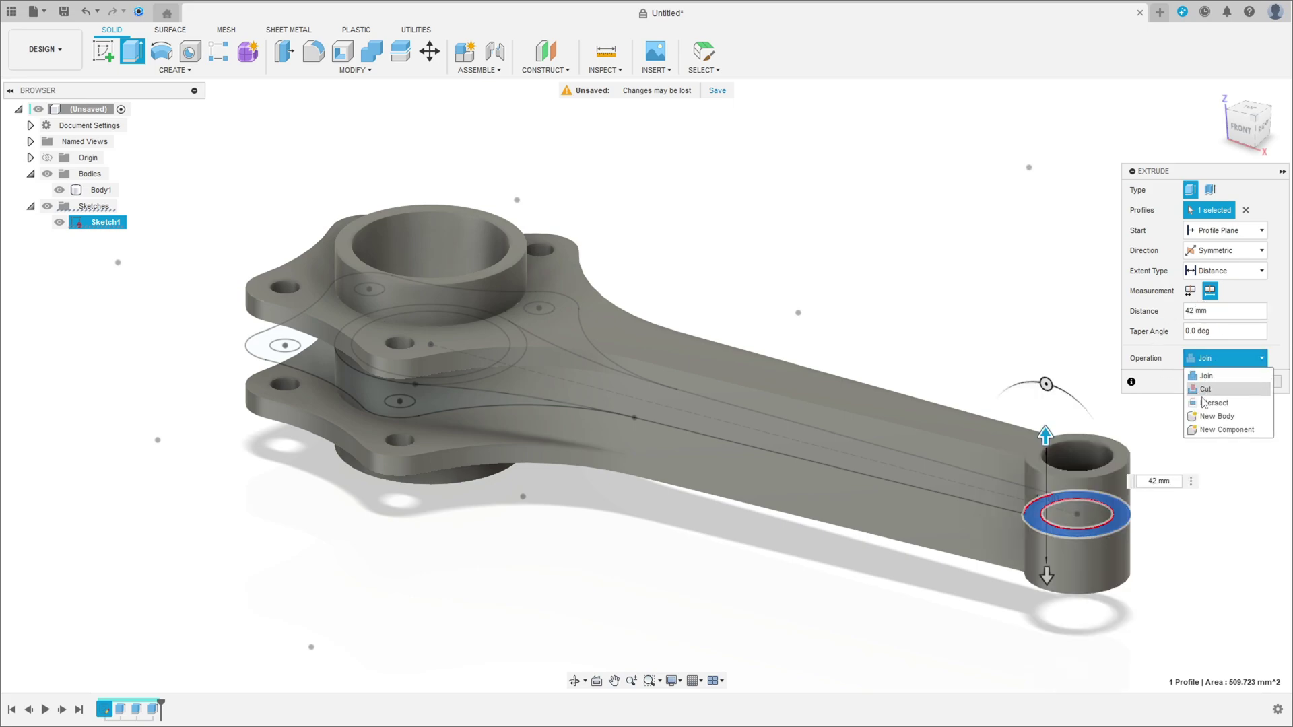
{"action": "left_click", "coordinate": [1204, 417]}
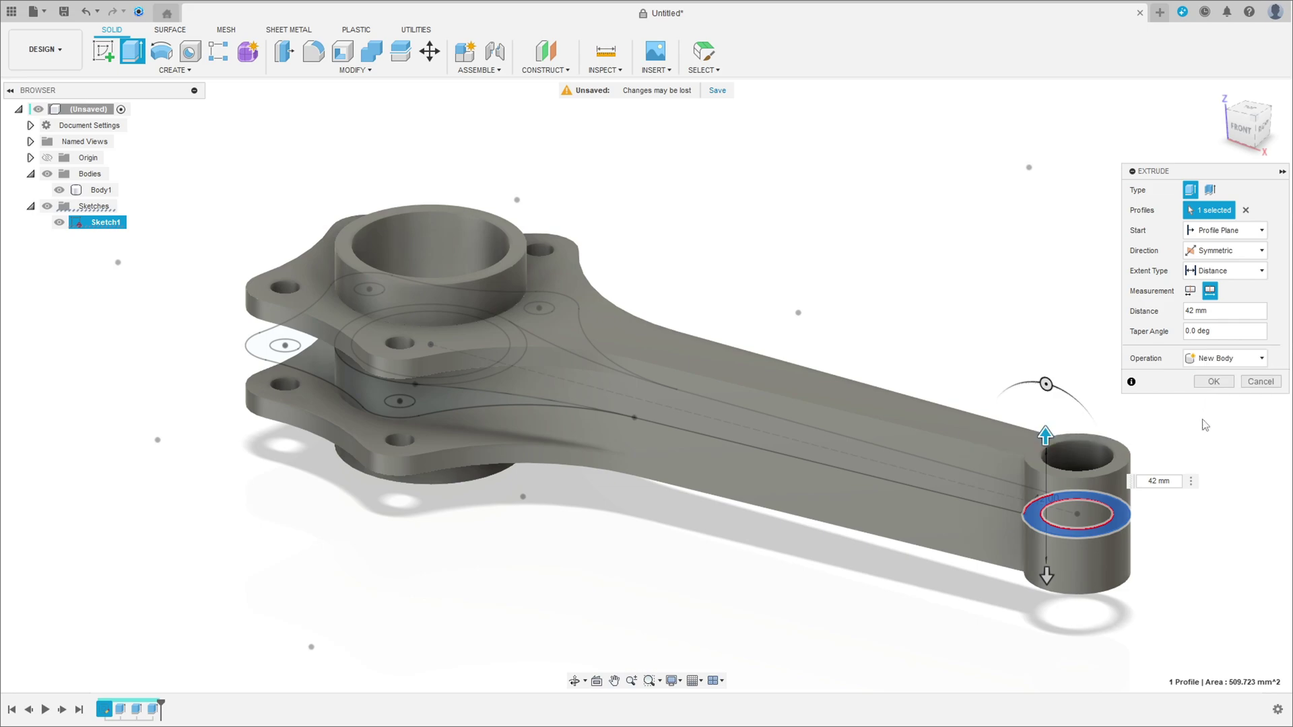
{"action": "left_click", "coordinate": [1216, 385]}
{"action": "middle_click_drag", "start_coordinate": [966, 327], "coordinate": [981, 323], "text": "shift"}
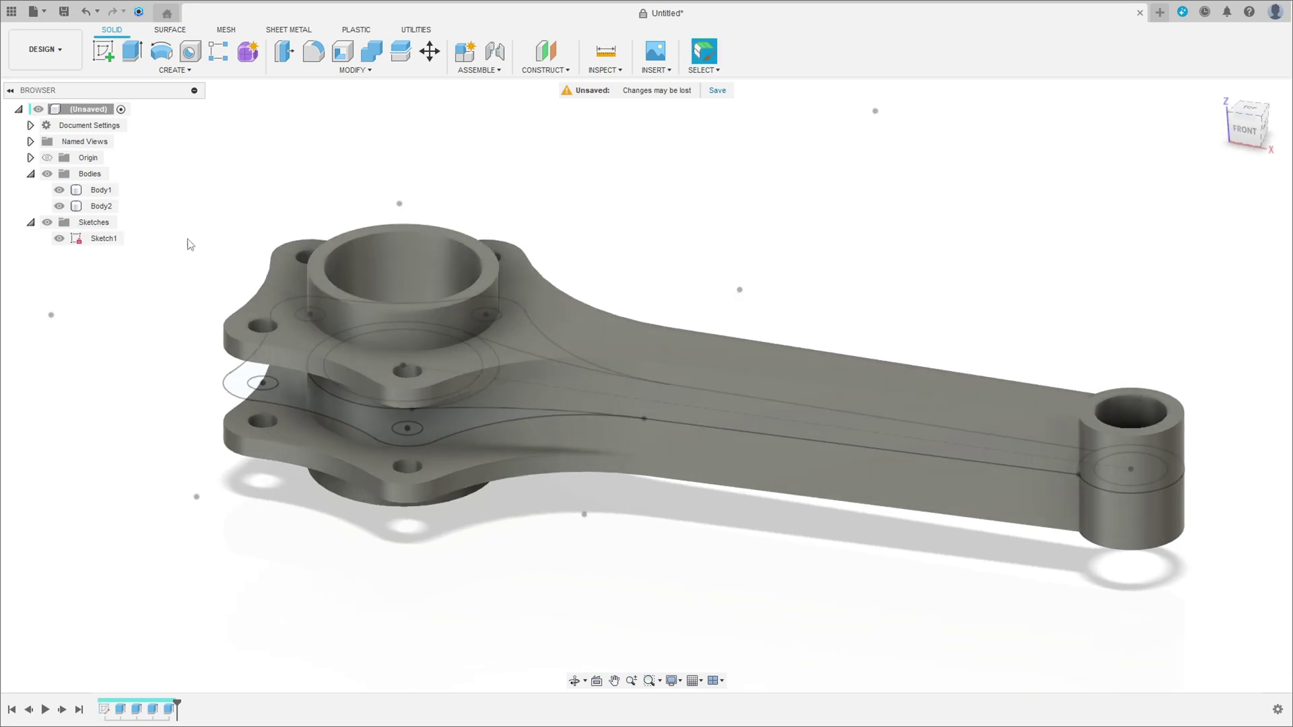
- Hide Sketch1 and start a new sketch on the front plane
{"action": "left_click", "coordinate": [59, 238]}
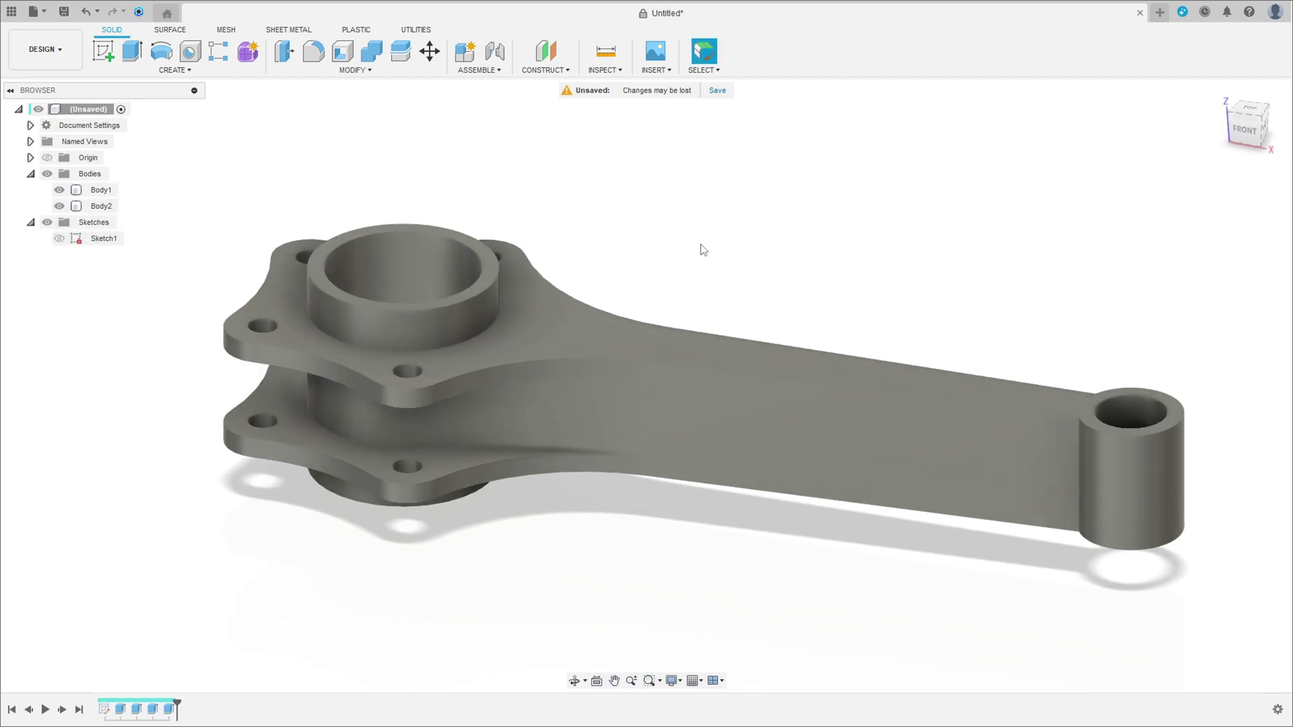
{"action": "left_click", "coordinate": [103, 51]}
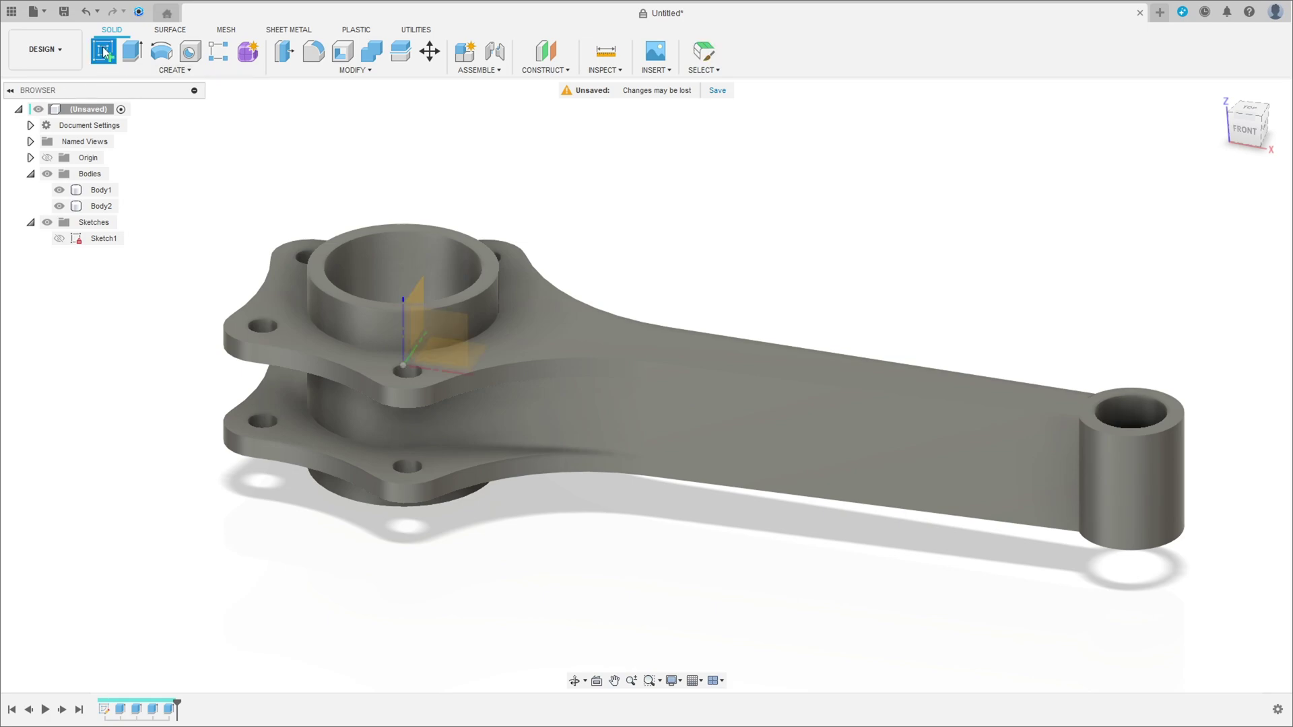
{"action": "left_click", "coordinate": [444, 335]}
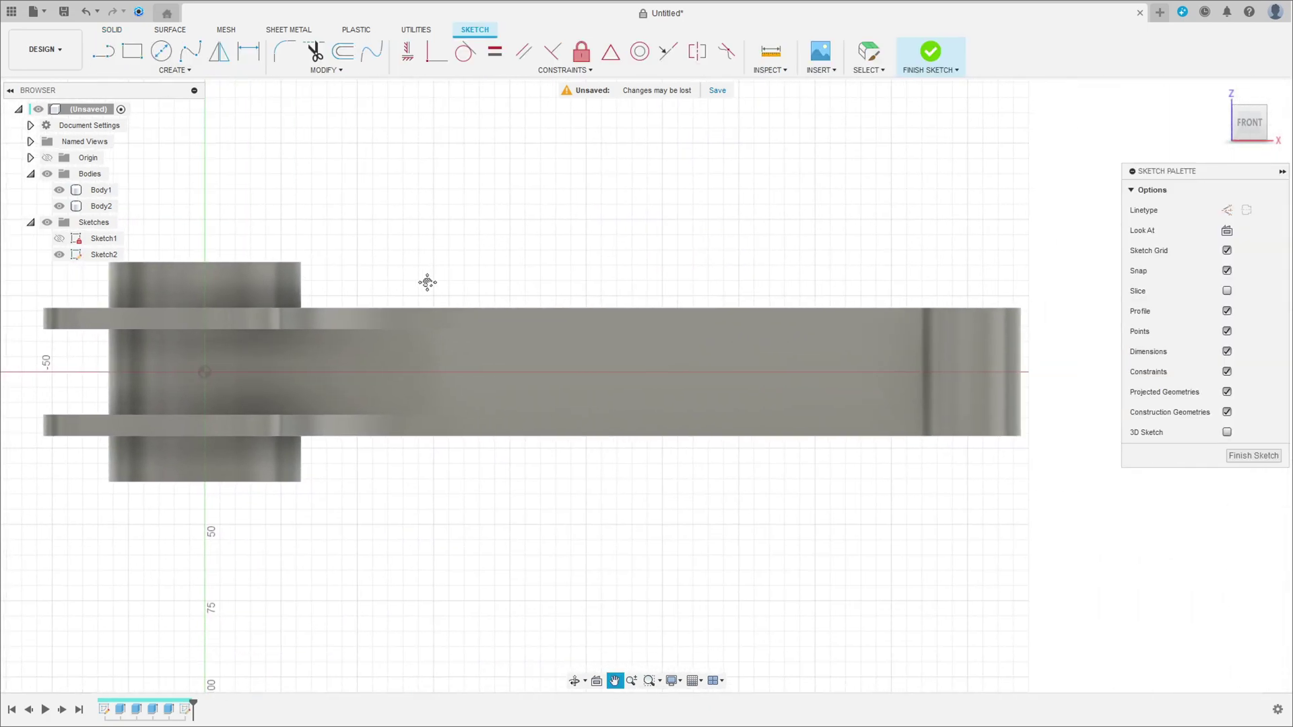
- Project Body1 and Body2 into Sketch2, then hide both bodies
{"action": "left_click", "coordinate": [174, 70]}
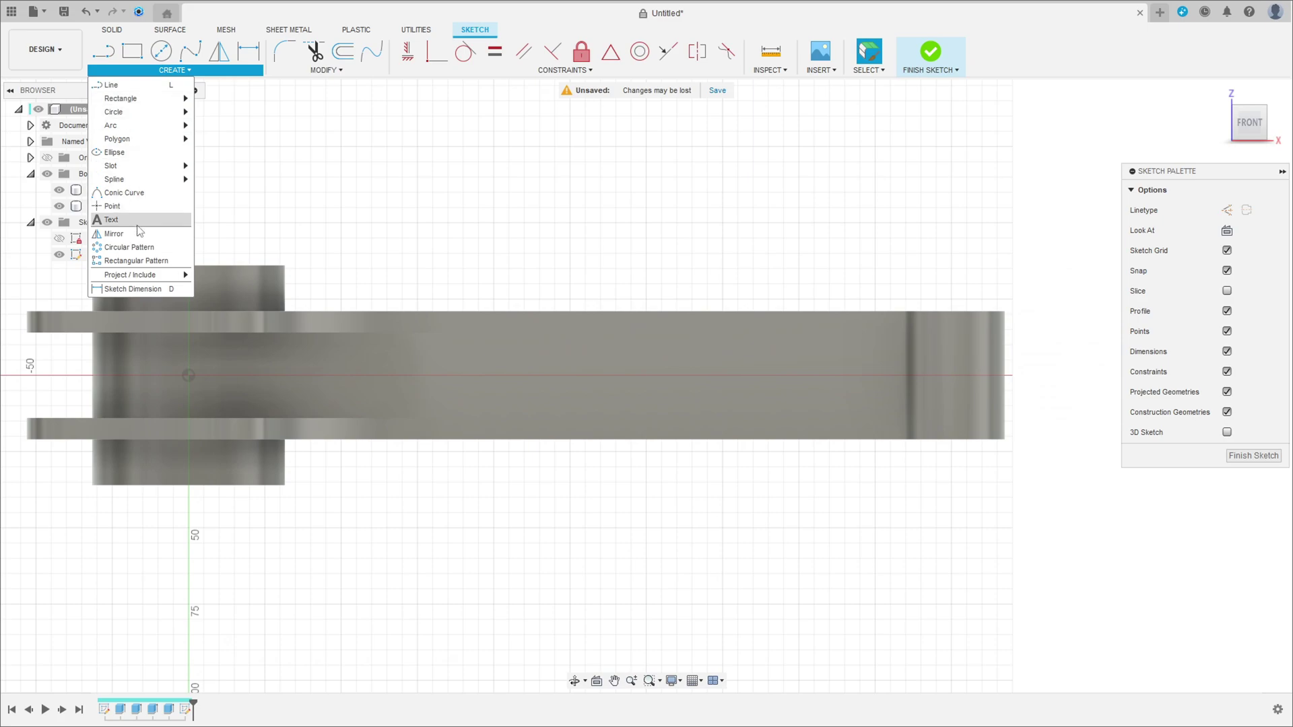
{"action": "mouse_move", "coordinate": [142, 276]}
{"action": "left_click", "coordinate": [220, 275]}
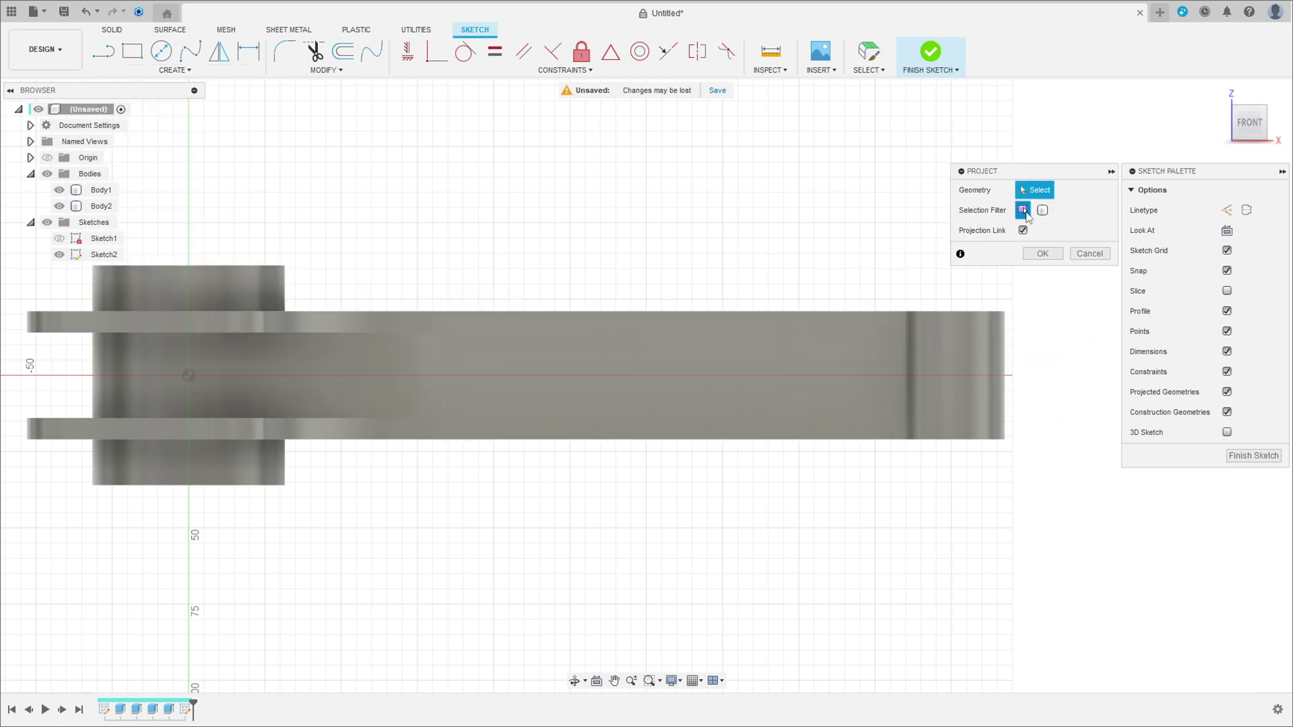
{"action": "left_click", "coordinate": [1043, 211]}
{"action": "left_click", "coordinate": [975, 358]}
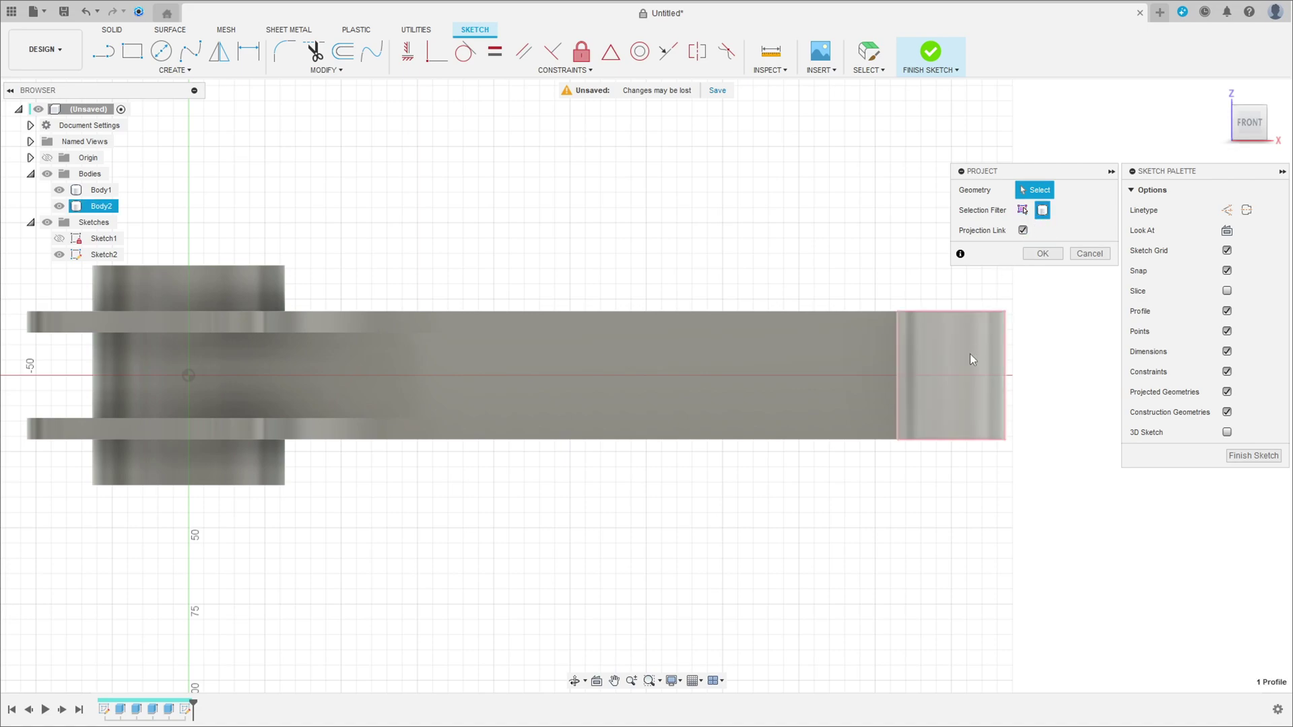
{"action": "left_click", "coordinate": [788, 358]}
{"action": "left_click", "coordinate": [1040, 254]}
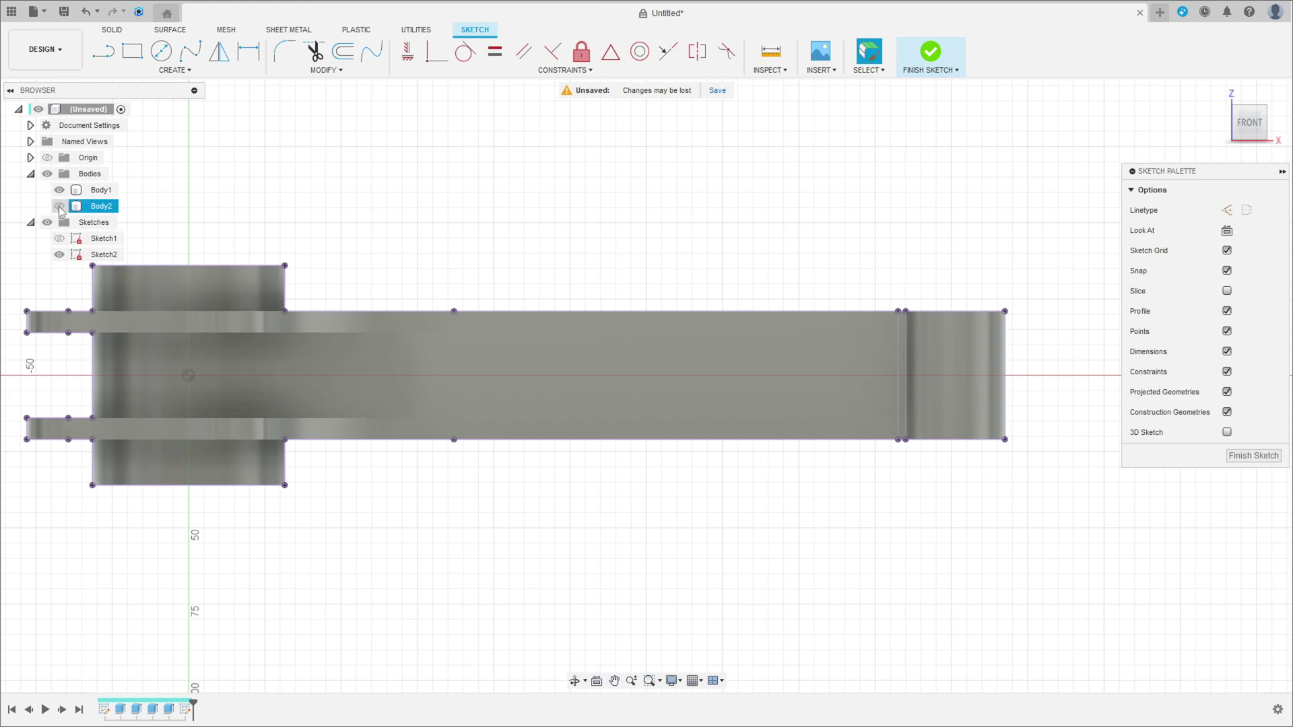
{"action": "left_click", "coordinate": [60, 206]}
{"action": "left_click", "coordinate": [59, 190]}
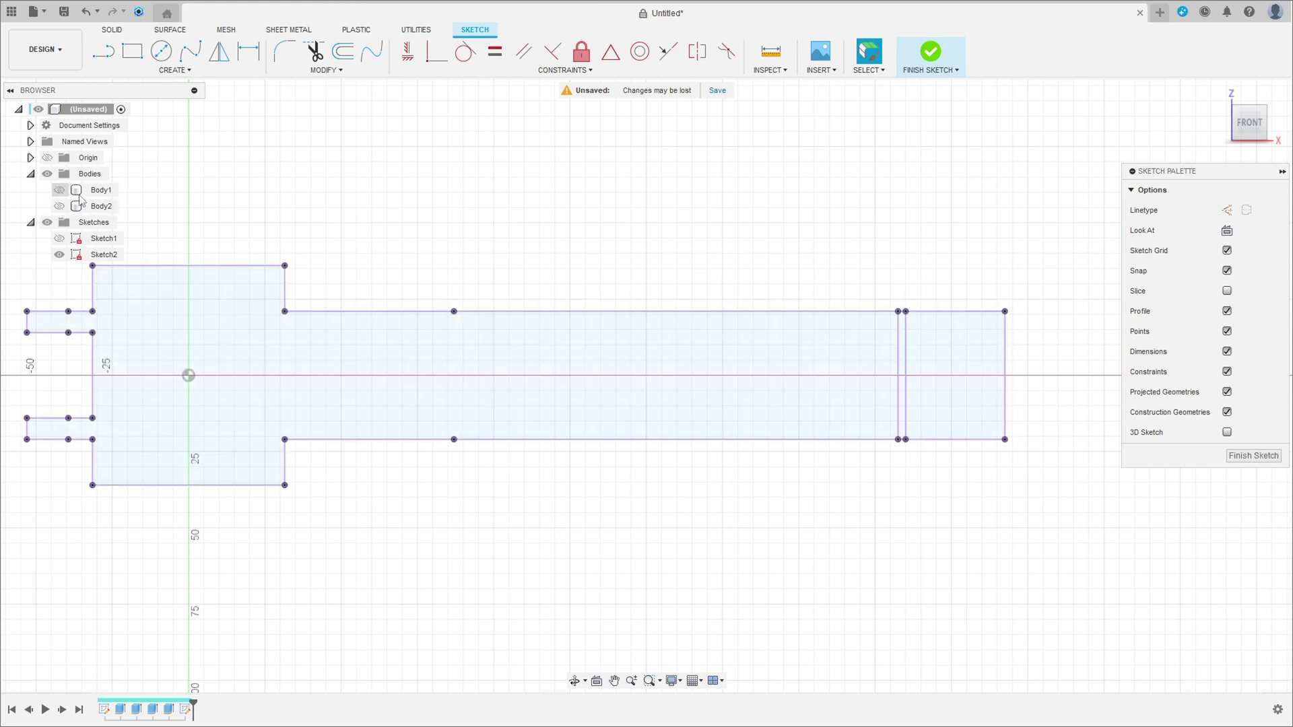
- Draw a centre-point arc from the shank's top edge and a line to the small end
{"action": "left_click", "coordinate": [150, 71]}
{"action": "mouse_move", "coordinate": [121, 128]}
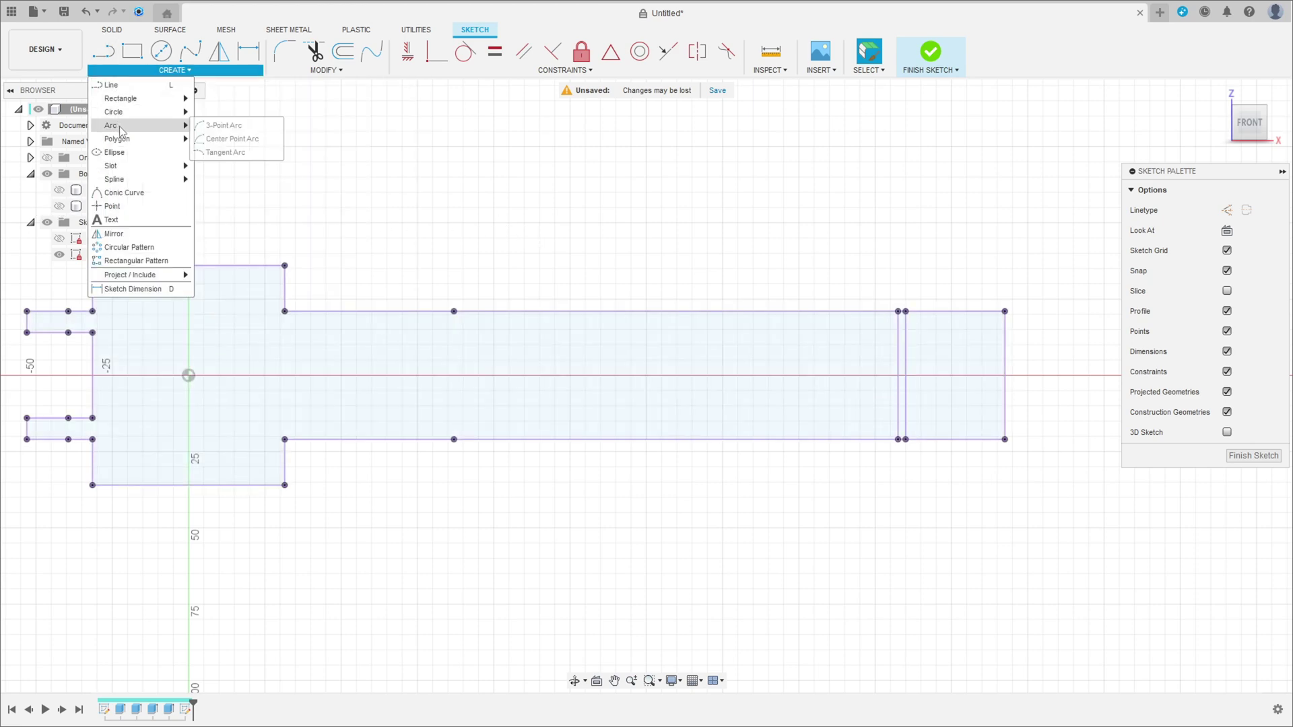
{"action": "left_click", "coordinate": [233, 138]}
{"action": "left_click", "coordinate": [454, 312]}
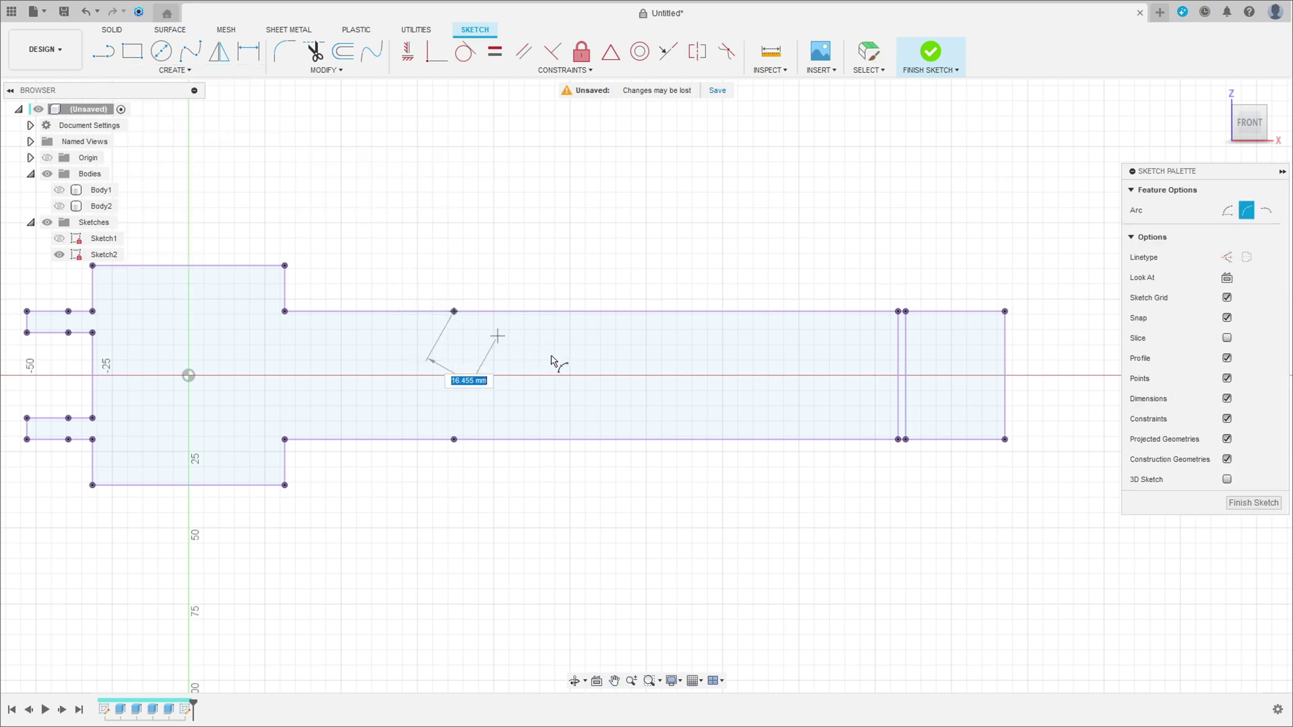
{"action": "left_click", "coordinate": [566, 351]}
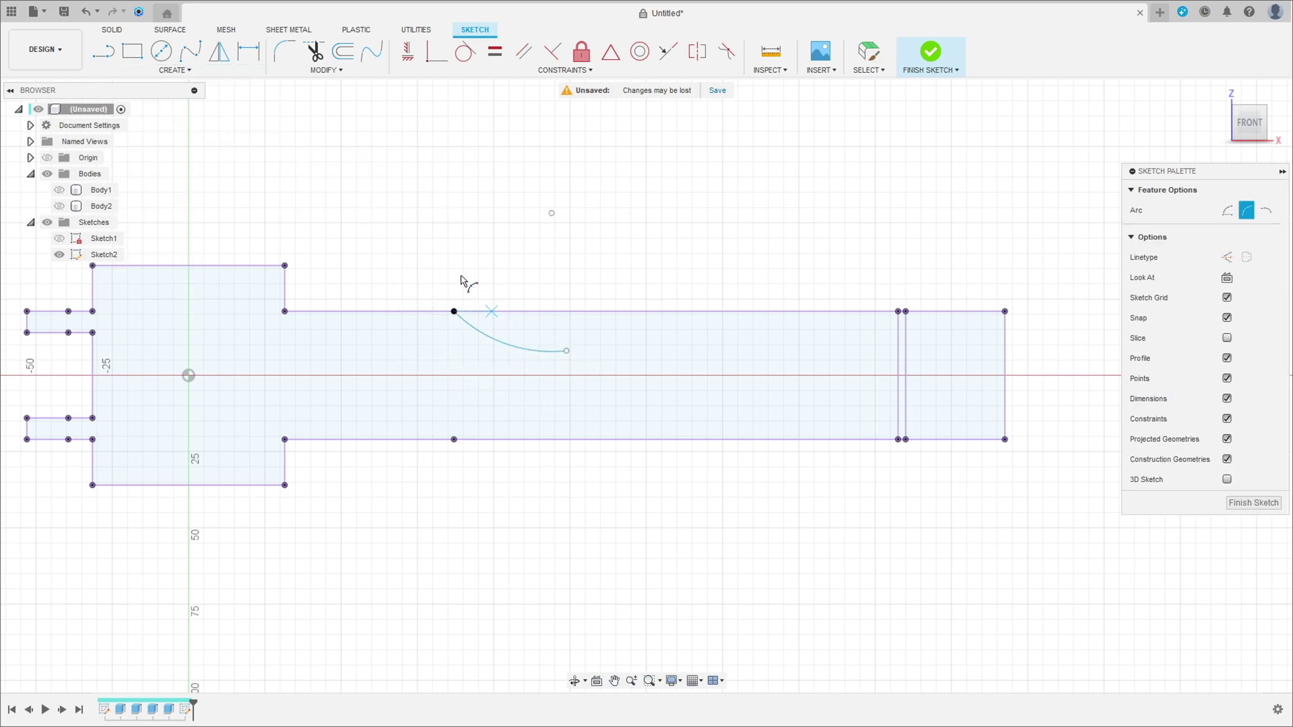
{"action": "key", "text": "l"}
{"action": "left_click", "coordinate": [566, 351]}
{"action": "scroll", "coordinate": [903, 362], "scroll_direction": "up", "scroll_amount": 1}
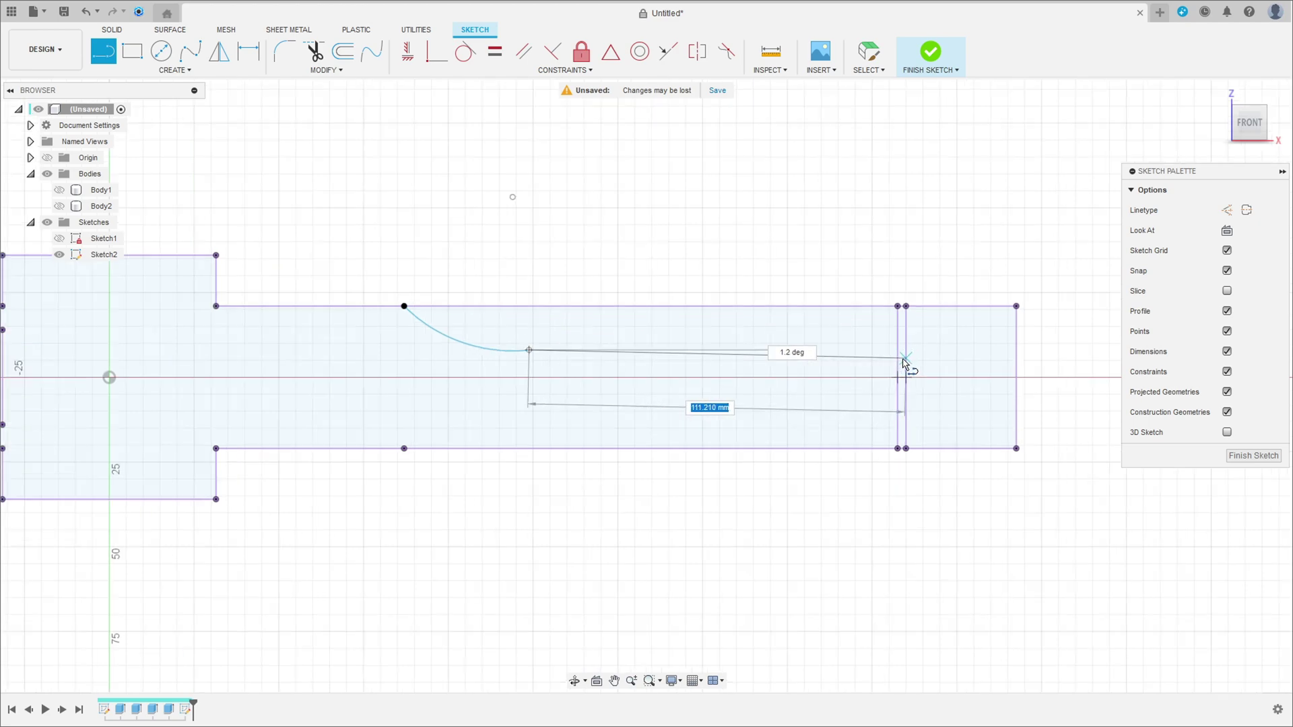
{"action": "scroll", "coordinate": [903, 362], "scroll_direction": "up", "scroll_amount": 1}
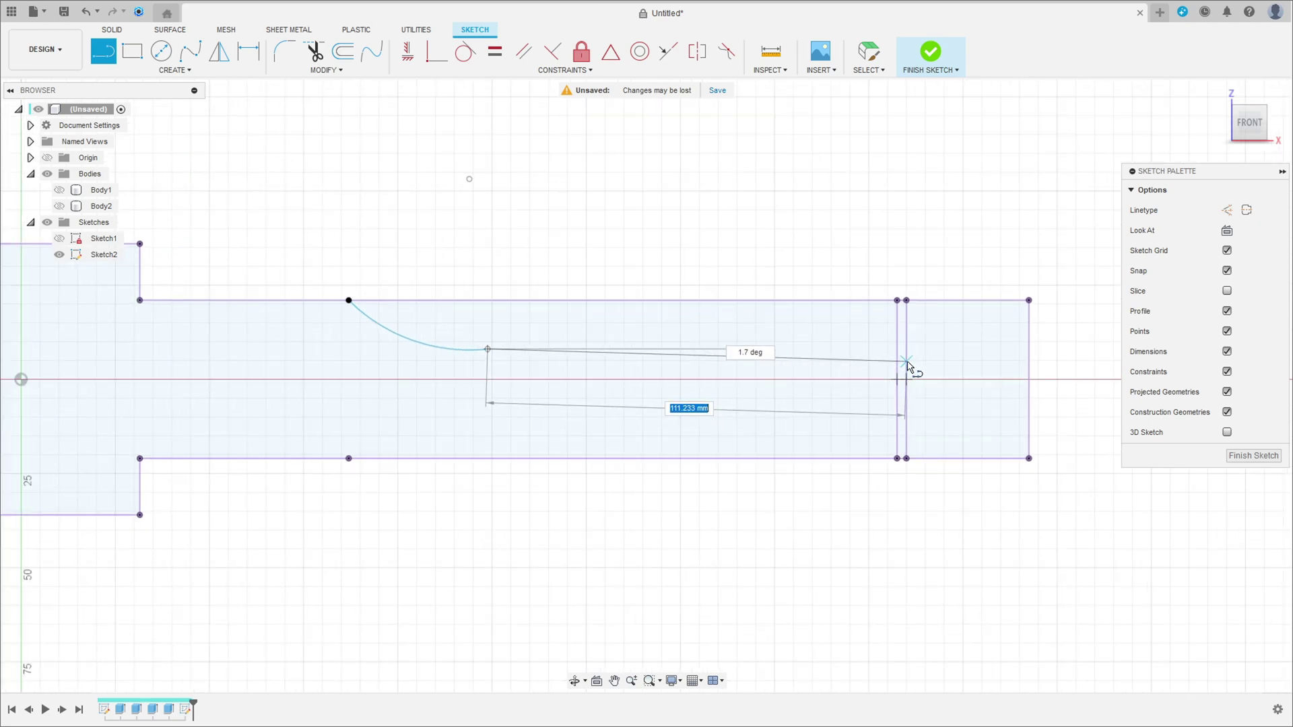
{"action": "double_click", "coordinate": [906, 363]}
{"action": "key", "text": "Escape"}
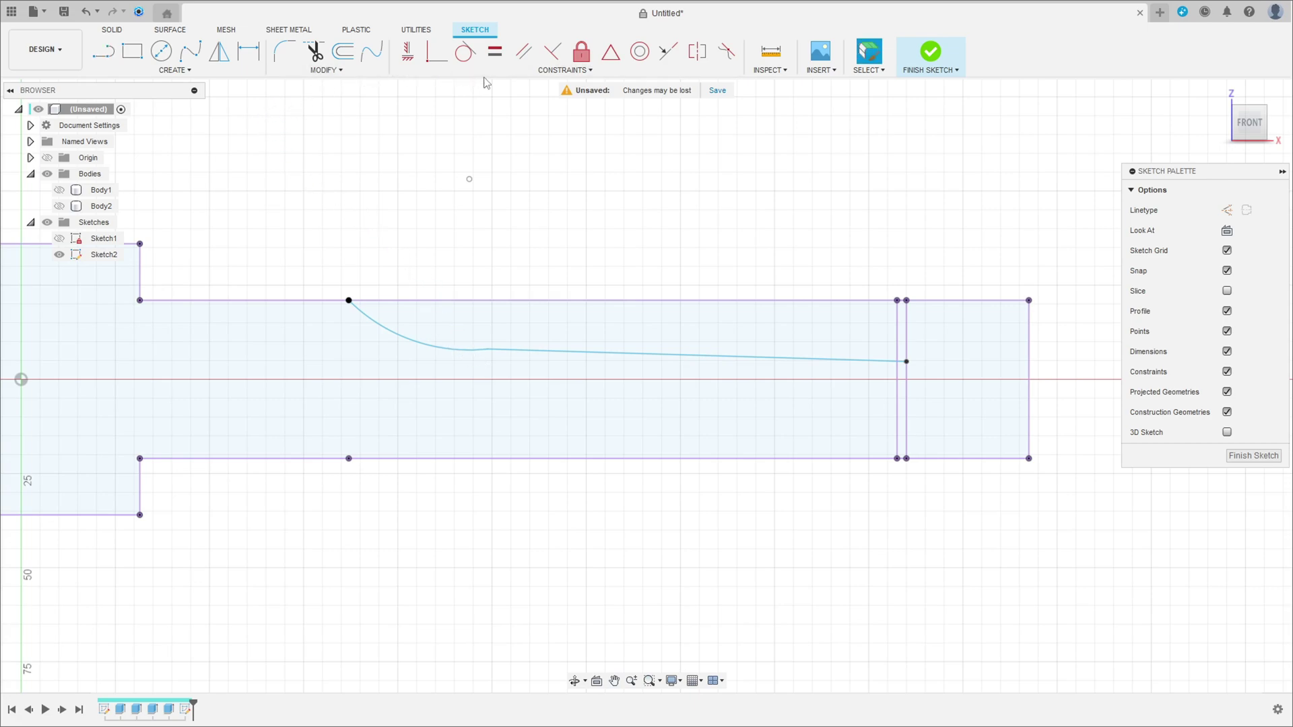
- Make the arc tangent to the sloping line and give it radius R78
{"action": "left_click", "coordinate": [465, 52]}
{"action": "left_click", "coordinate": [522, 351]}
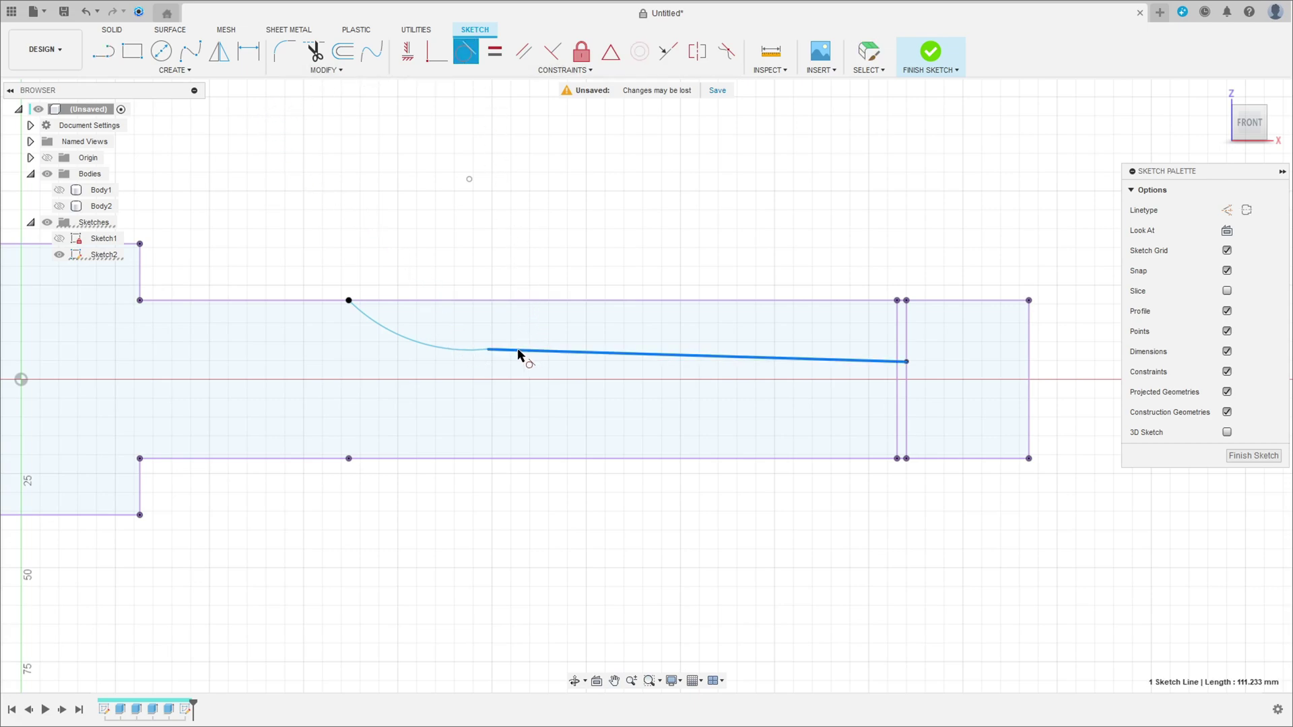
{"action": "left_click", "coordinate": [473, 352]}
{"action": "key", "text": "d"}
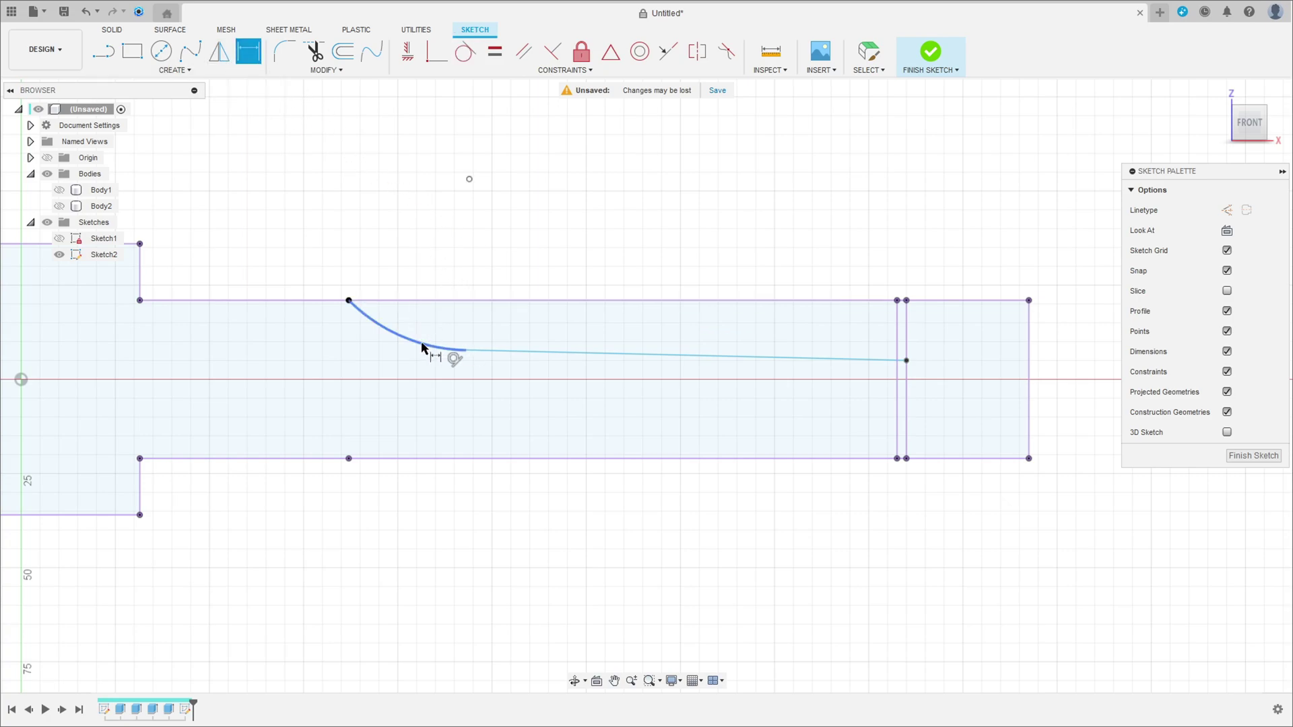
{"action": "left_click", "coordinate": [422, 347]}
{"action": "left_click", "coordinate": [436, 258]}
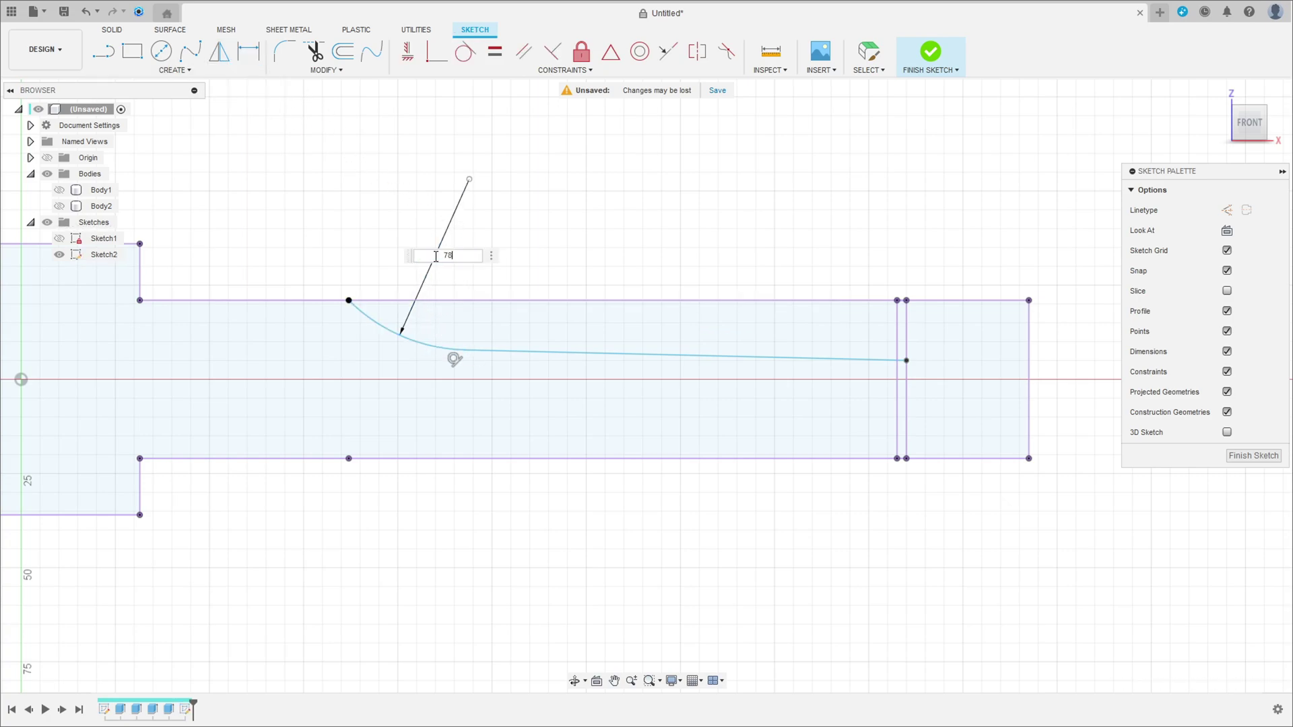
{"action": "key", "text": "Return"}
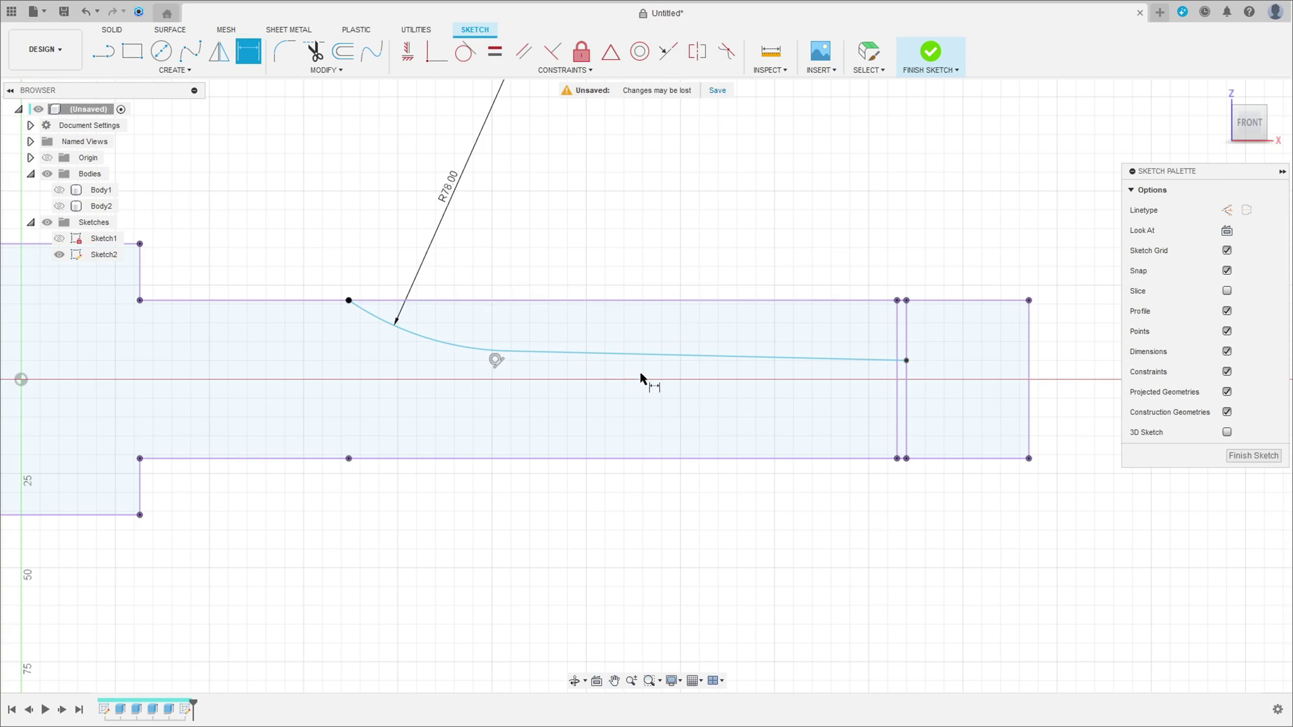
{"action": "scroll", "coordinate": [252, 268], "scroll_direction": "down", "scroll_amount": 3}
- Draw a horizontal construction centre line from the origin to the profile's right edge
{"action": "key", "text": "l"}
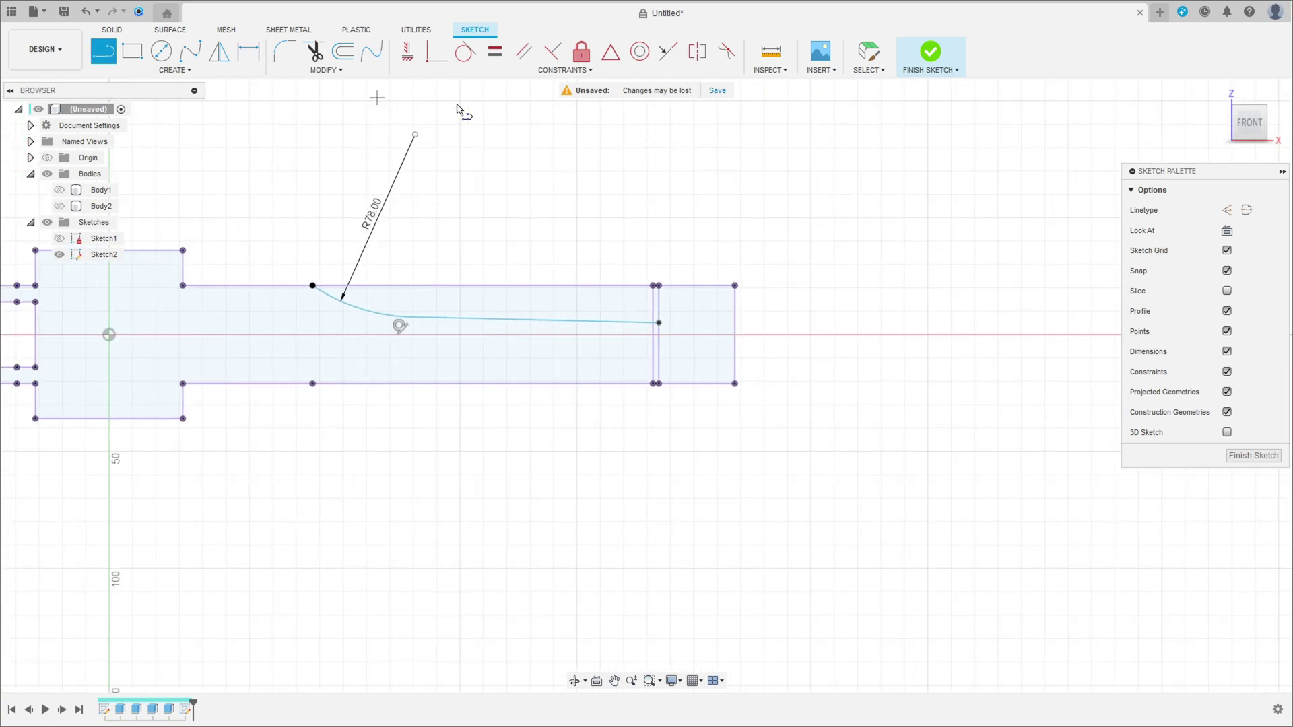
{"action": "left_click", "coordinate": [1227, 210]}
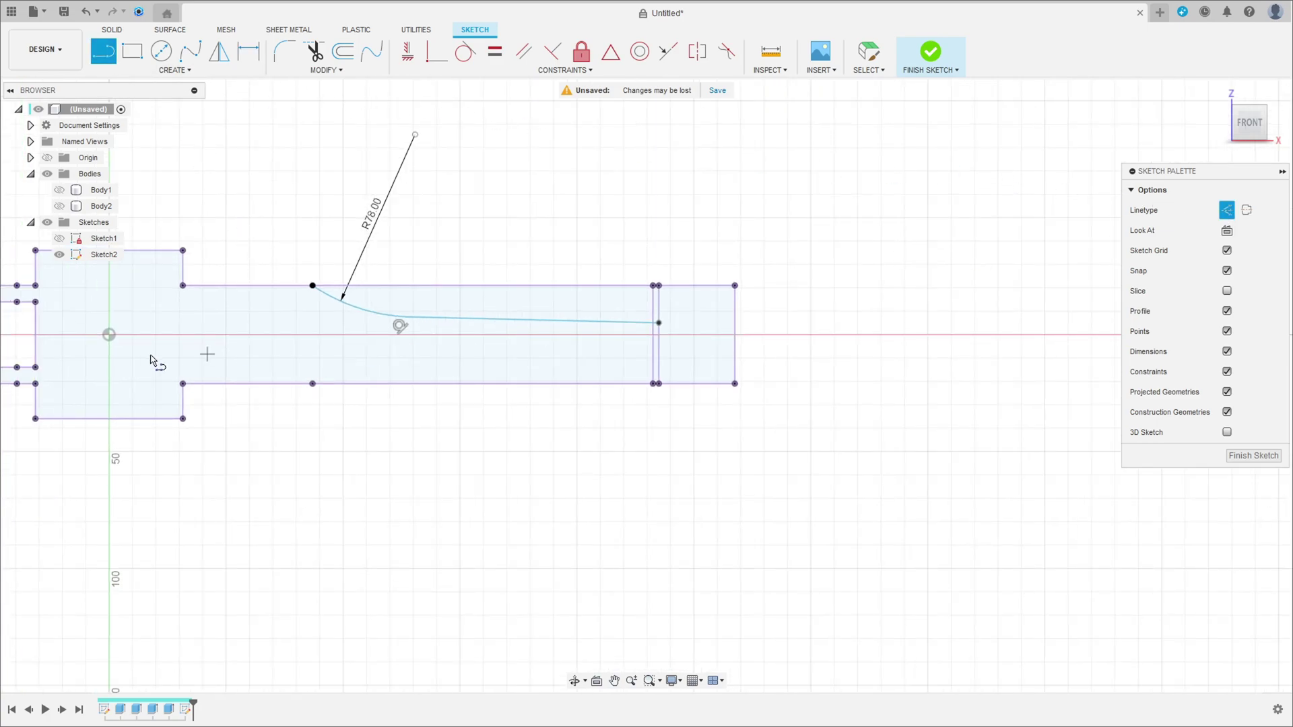
{"action": "left_click", "coordinate": [110, 336]}
{"action": "left_click", "coordinate": [735, 335]}
{"action": "scroll", "coordinate": [608, 320], "scroll_direction": "up", "scroll_amount": 4}
{"action": "key", "text": "Escape"}
- Dimension the taper line at 2° to the construction centre line
{"action": "key", "text": "d"}
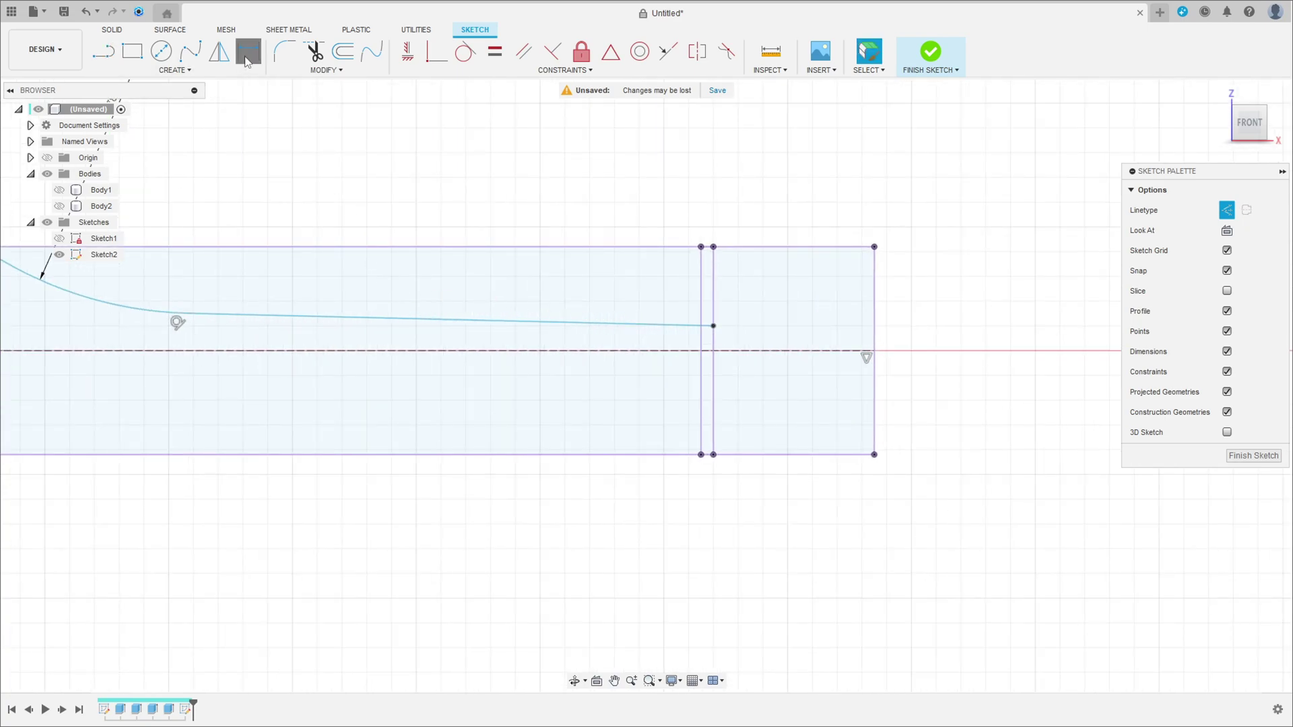
{"action": "left_click", "coordinate": [309, 318]}
{"action": "left_click", "coordinate": [309, 351]}
{"action": "left_click", "coordinate": [299, 332]}
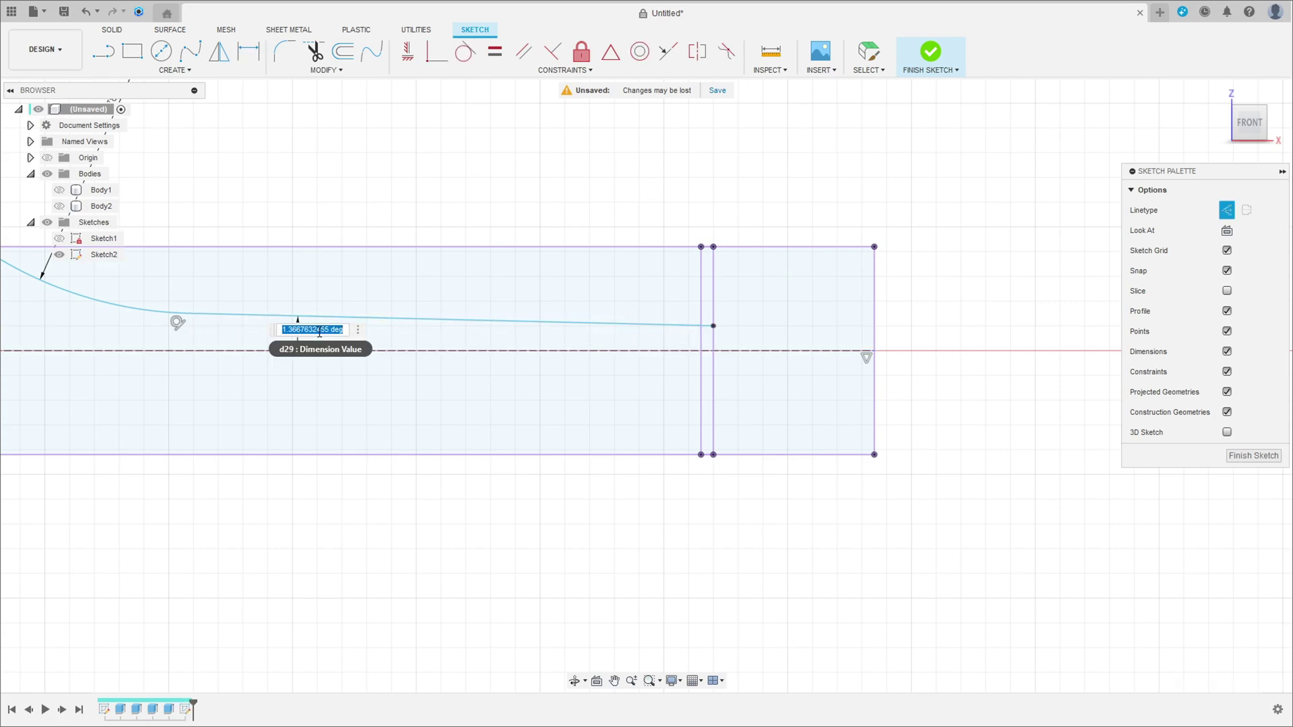
{"action": "type", "text": "2"}
{"action": "key", "text": "Return"}
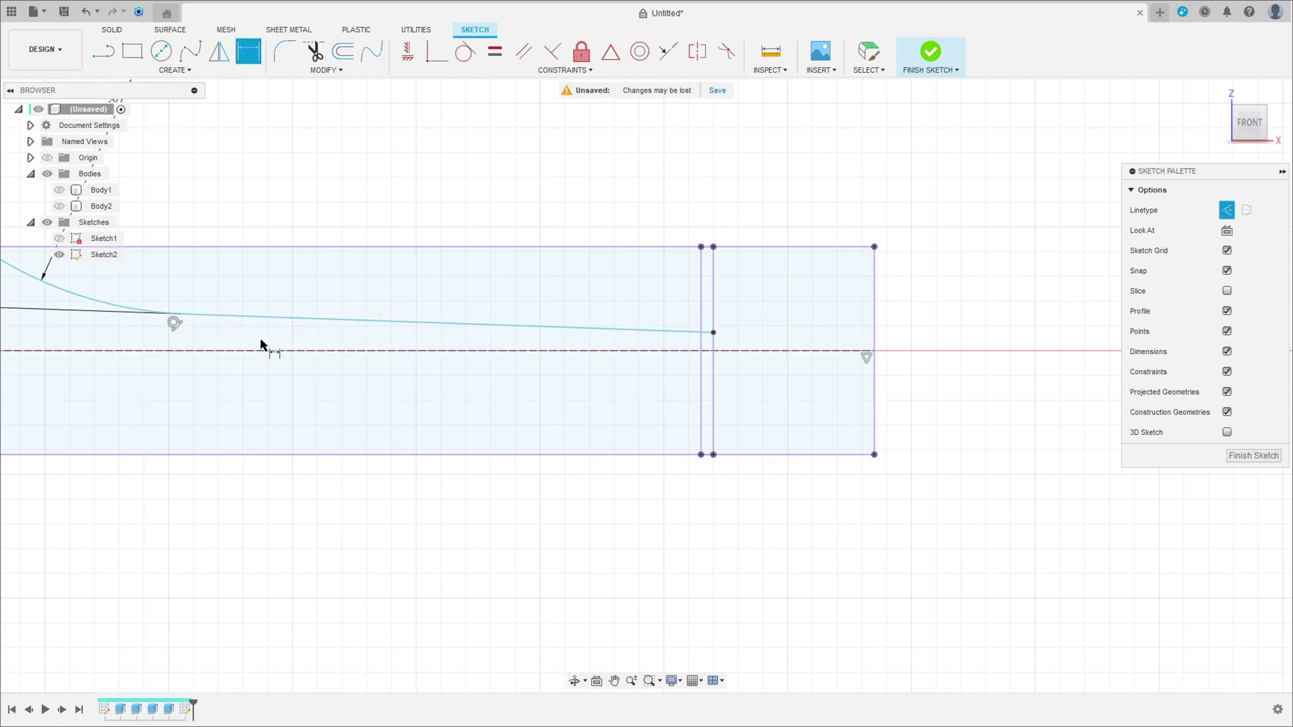
- Set the taper line's endpoint 12 mm from the top corner and finish the sketch
{"action": "left_click", "coordinate": [714, 332]}
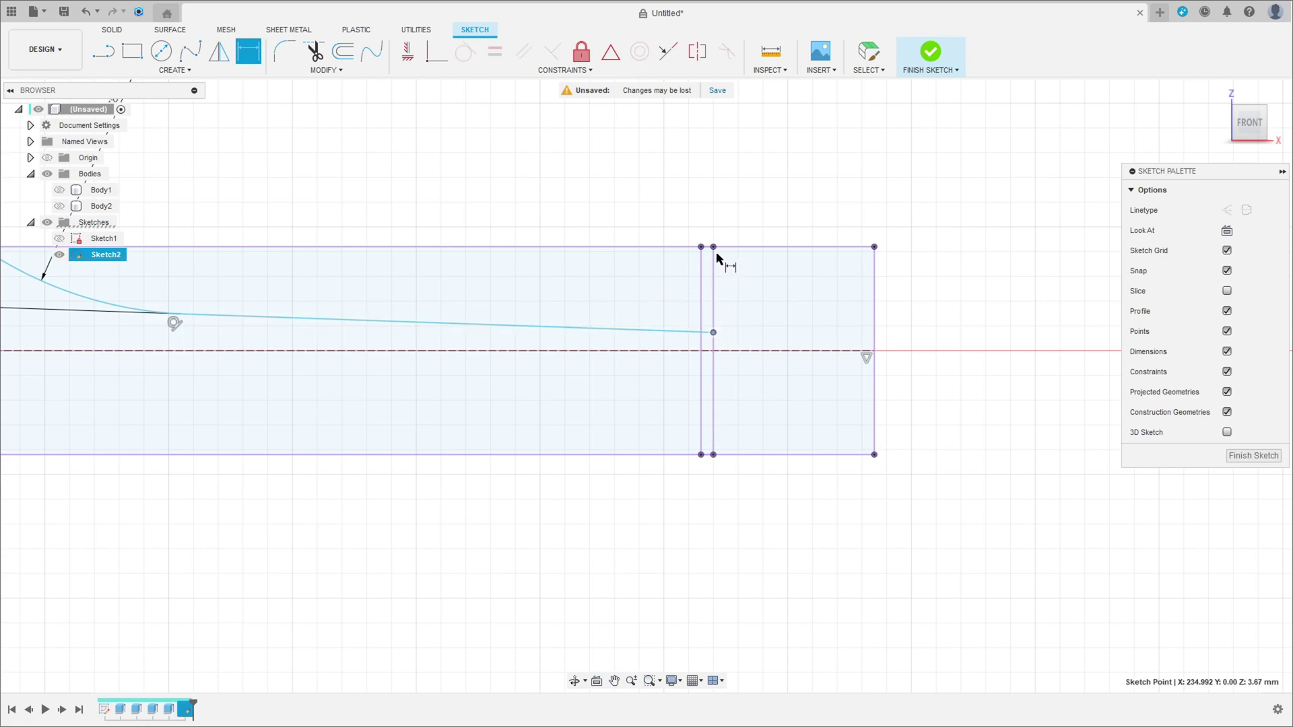
{"action": "left_click", "coordinate": [714, 247]}
{"action": "left_click", "coordinate": [746, 285]}
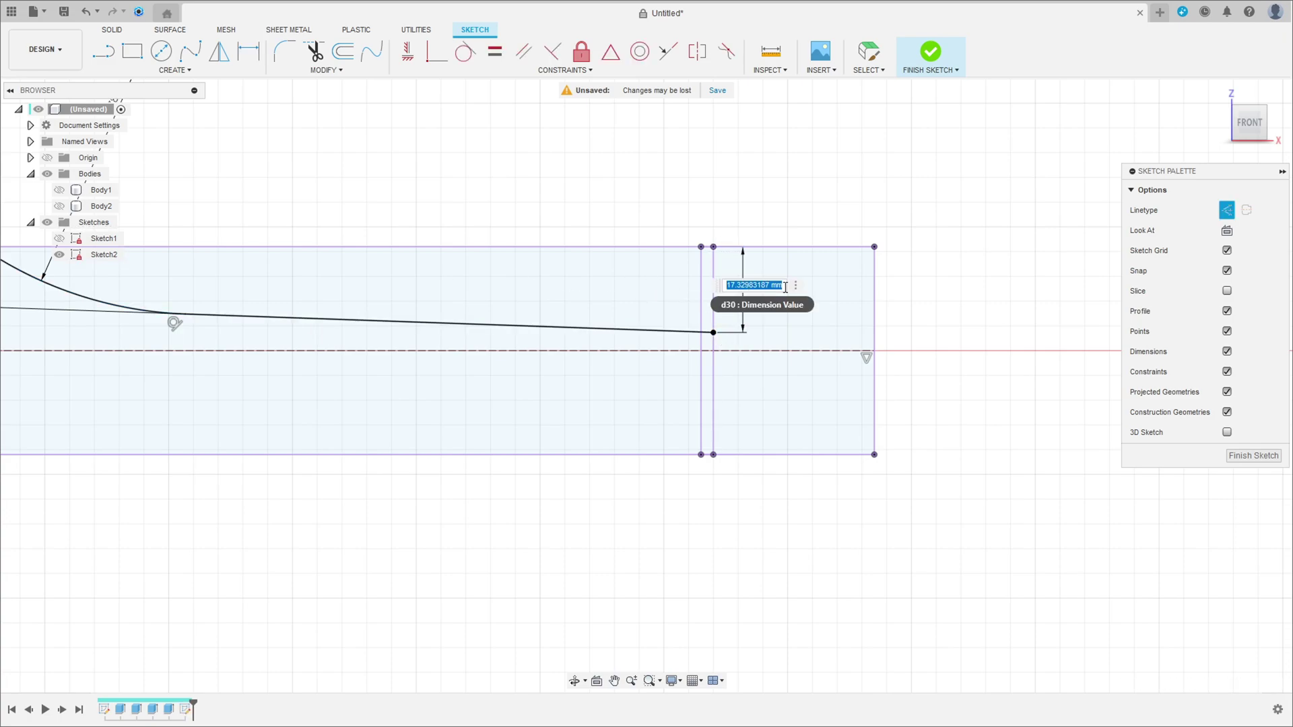
{"action": "type", "text": "12"}
{"action": "key", "text": "Return"}
{"action": "scroll", "coordinate": [390, 254], "scroll_direction": "down", "scroll_amount": 3}
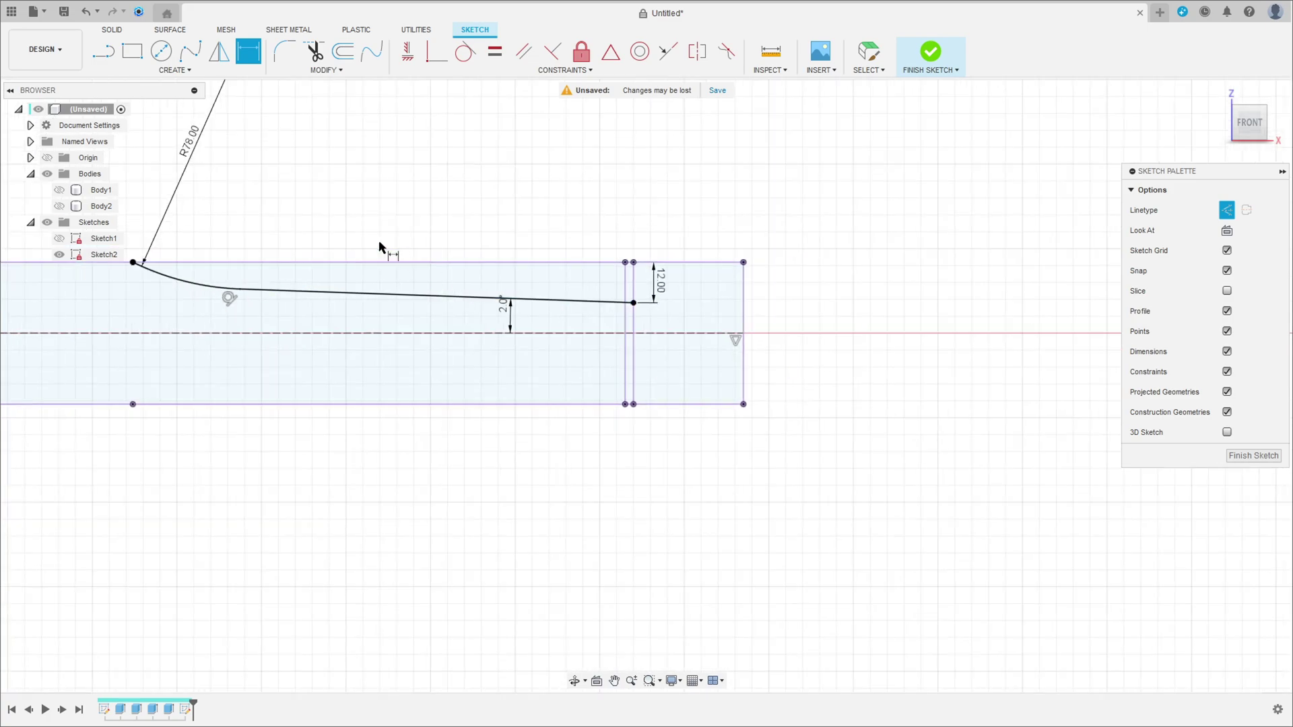
{"action": "middle_click_drag", "start_coordinate": [390, 254], "coordinate": [648, 278]}
{"action": "left_click", "coordinate": [930, 52]}
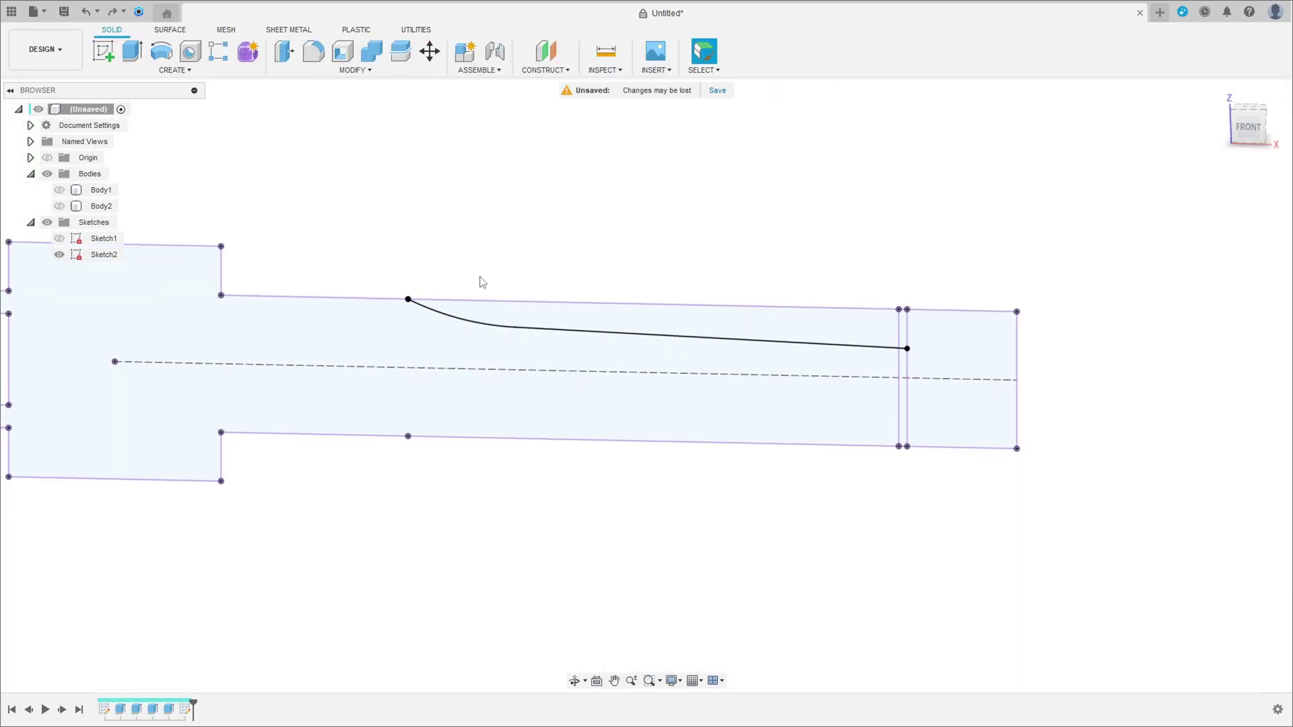
- Select both regions above the taper line for extrusion, with Body1 shown
{"action": "left_click", "coordinate": [132, 51]}
{"action": "left_click", "coordinate": [823, 327]}
{"action": "scroll", "coordinate": [897, 337], "scroll_direction": "up", "scroll_amount": 3}
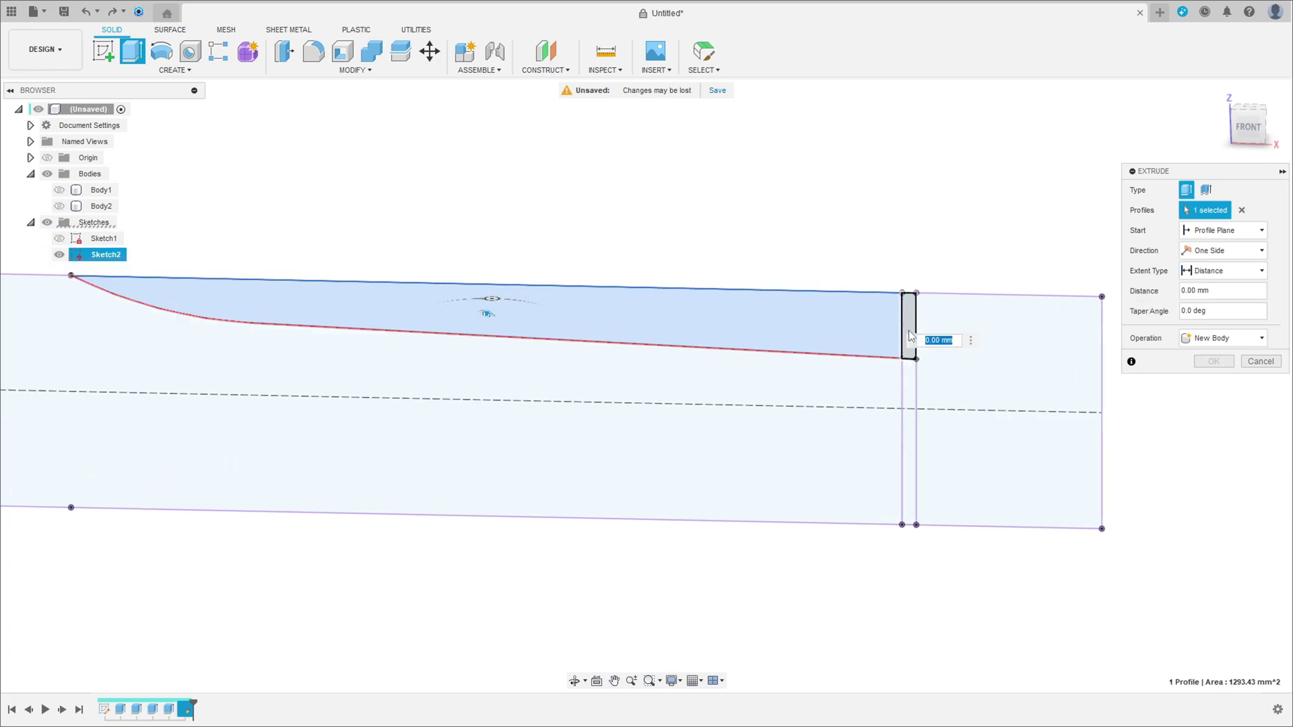
{"action": "left_click", "coordinate": [913, 323]}
{"action": "scroll", "coordinate": [914, 323], "scroll_direction": "down", "scroll_amount": 3}
{"action": "middle_click_drag", "start_coordinate": [882, 335], "coordinate": [916, 342]}
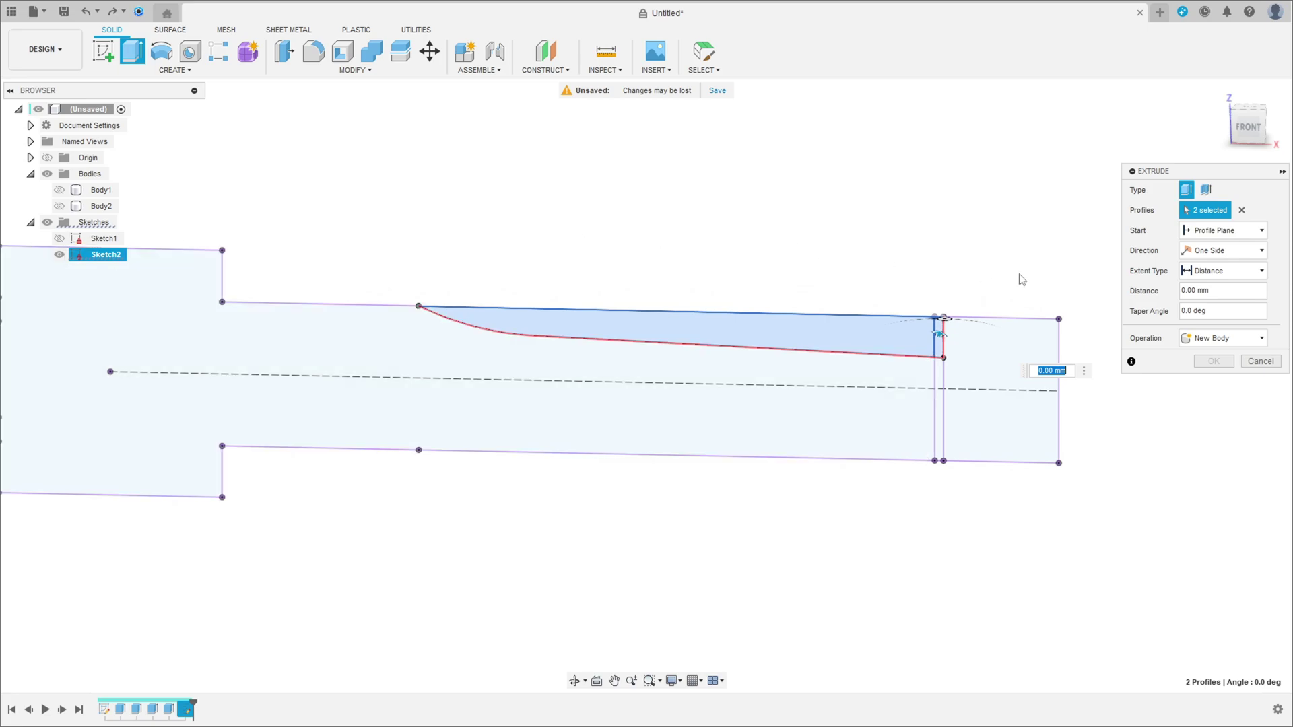
{"action": "left_click", "coordinate": [59, 190]}
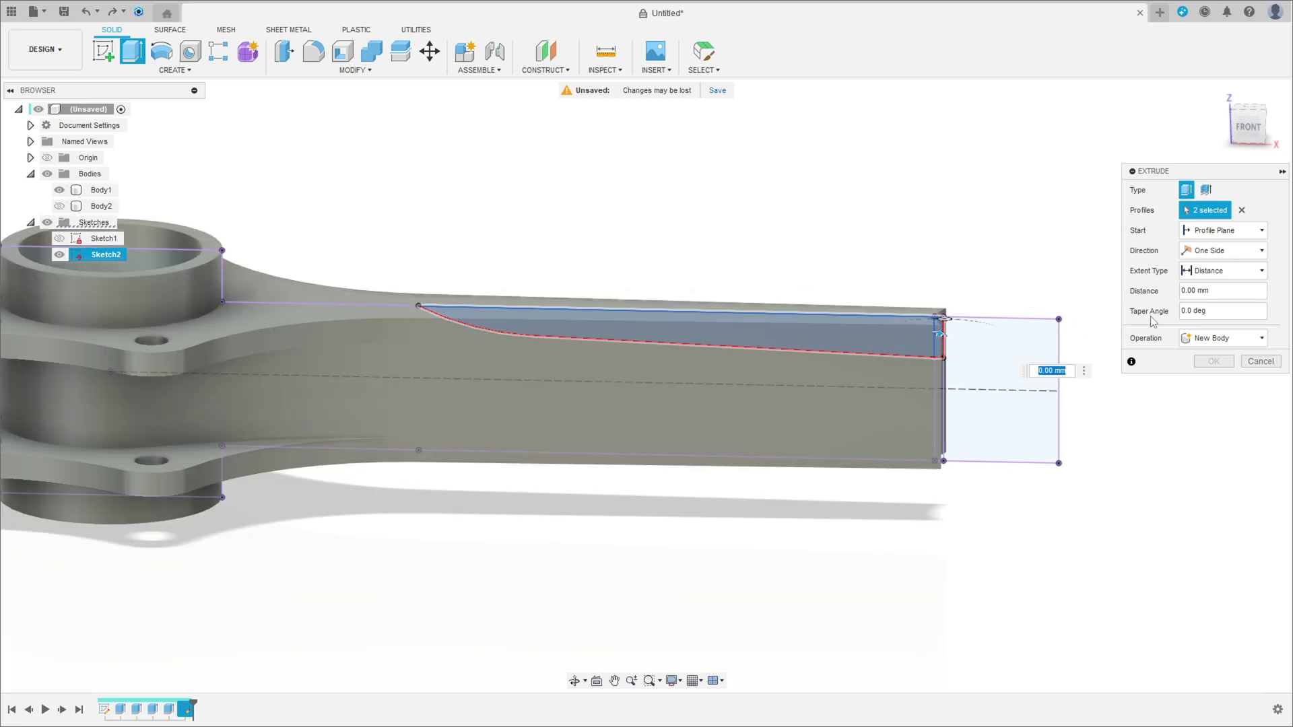
- Cut the regions symmetrically through all of Body1, then show Body2
{"action": "left_click", "coordinate": [1212, 339]}
{"action": "left_click", "coordinate": [1204, 366]}
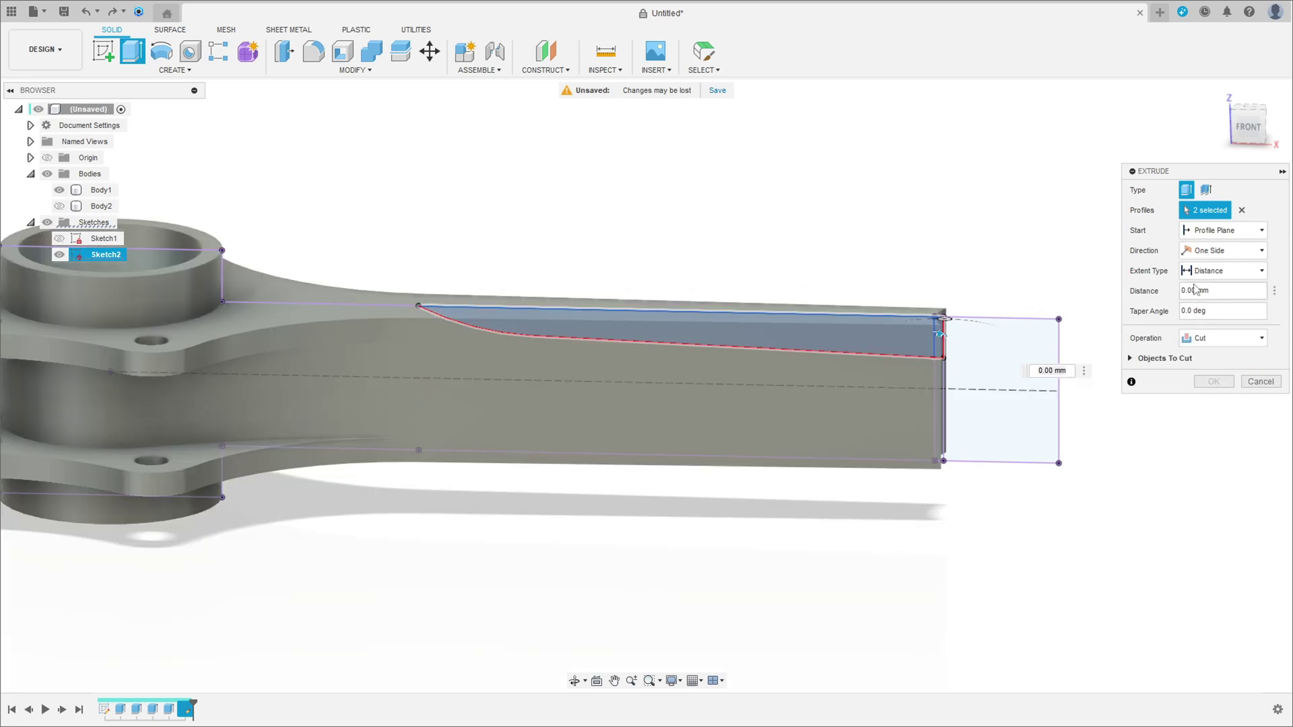
{"action": "left_click", "coordinate": [1222, 250]}
{"action": "left_click", "coordinate": [1212, 291]}
{"action": "left_click", "coordinate": [1216, 273]}
{"action": "left_click", "coordinate": [1212, 305]}
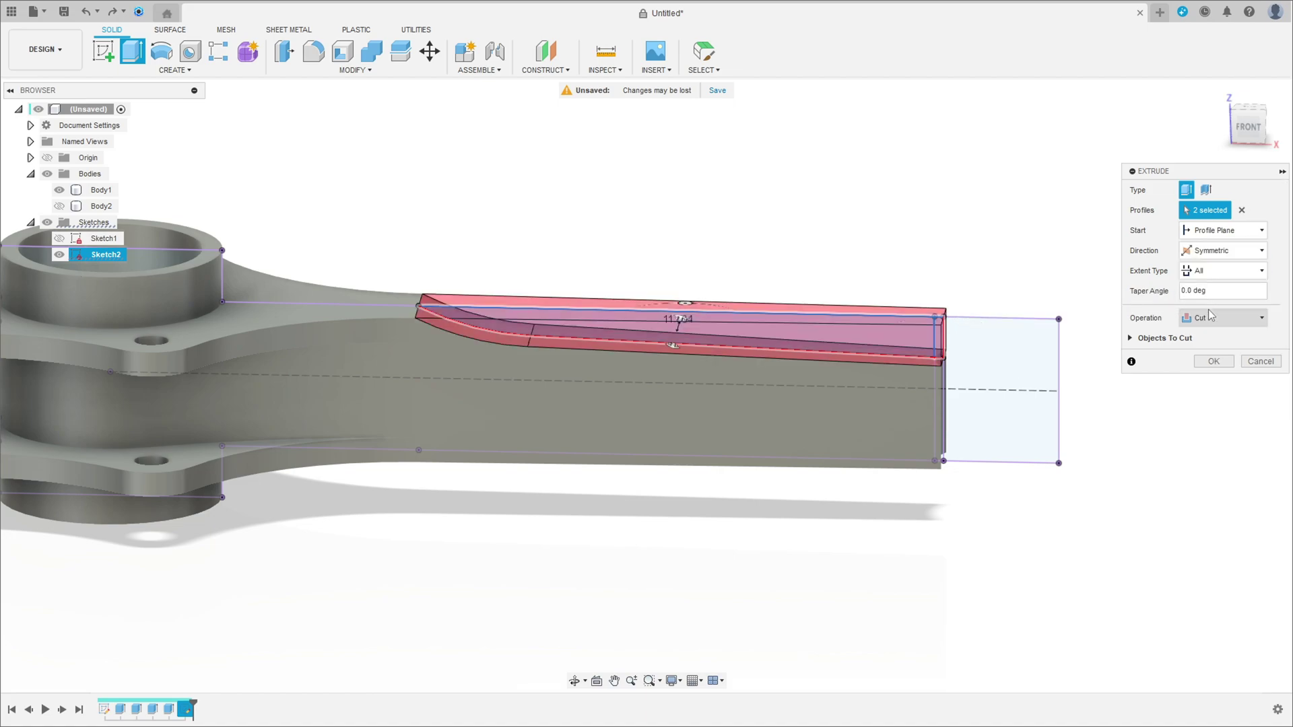
{"action": "left_click", "coordinate": [1131, 338]}
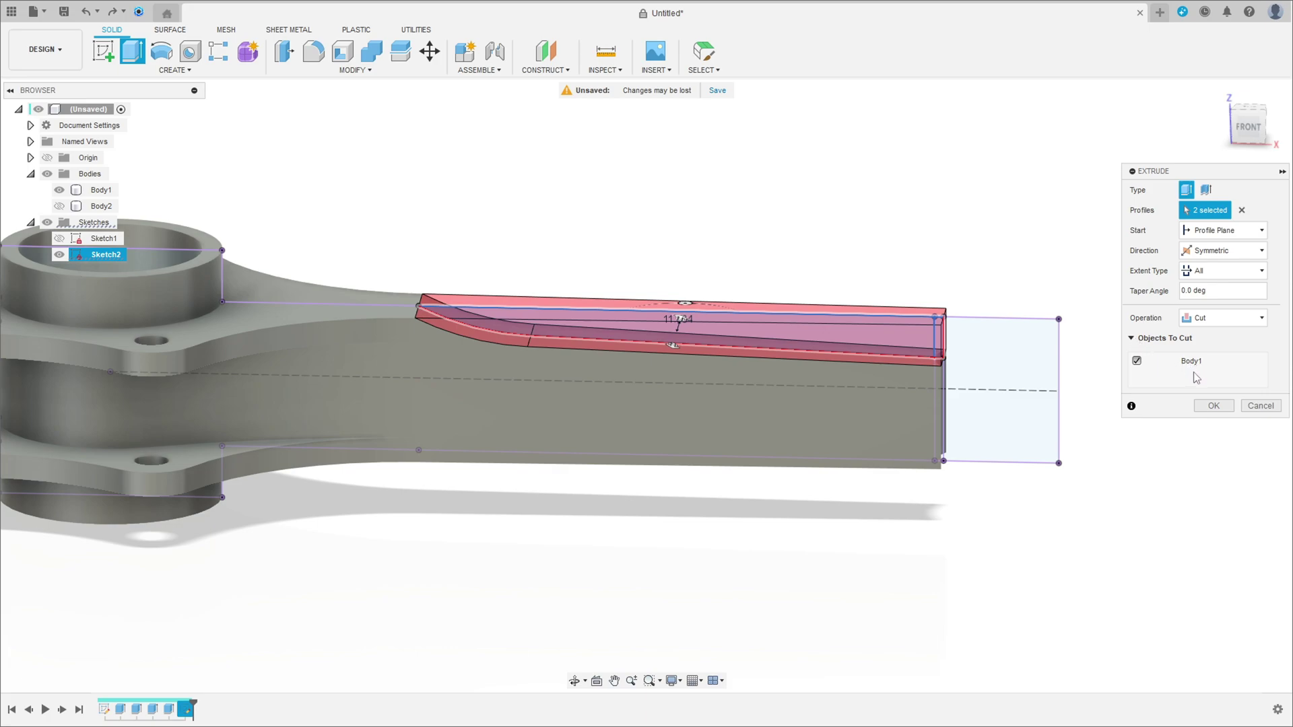
{"action": "left_click", "coordinate": [1212, 406]}
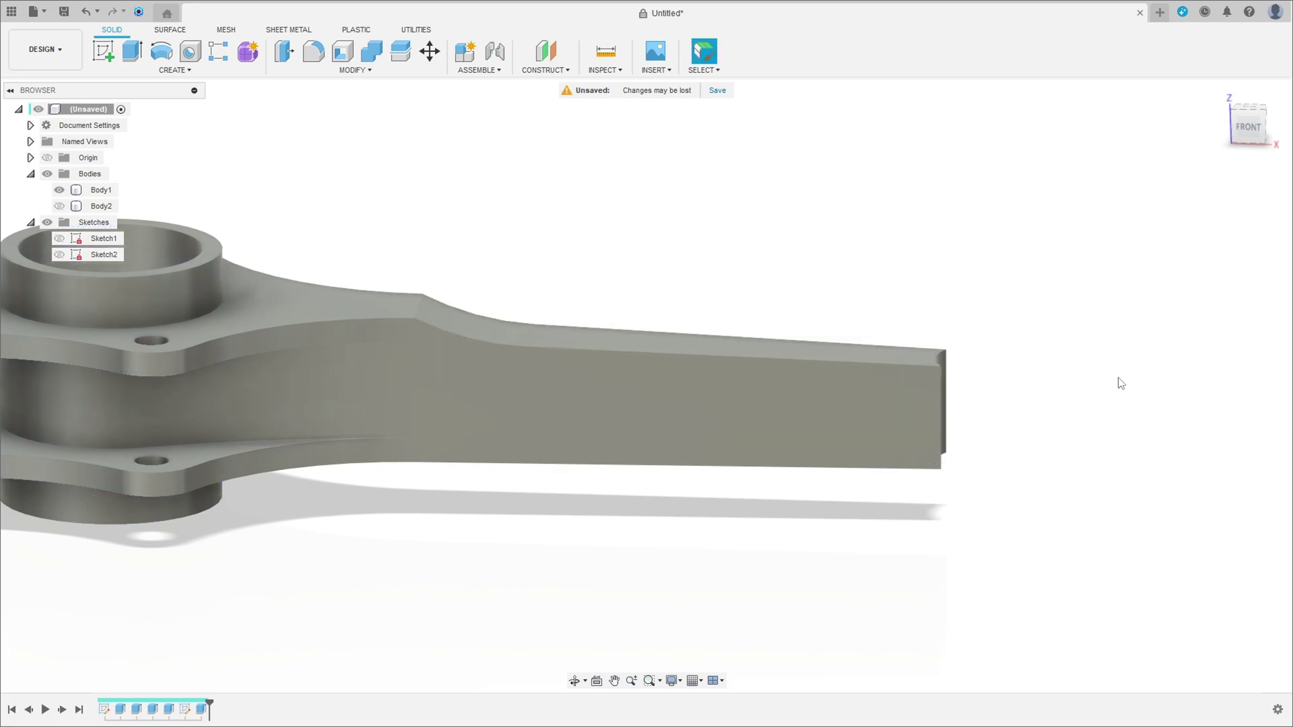
{"action": "left_click", "coordinate": [60, 206]}
- Mirror the Extrude5 taper cut feature across the origin plane
{"action": "middle_click_drag", "start_coordinate": [594, 282], "coordinate": [495, 278], "text": "shift"}
{"action": "left_click", "coordinate": [173, 70]}
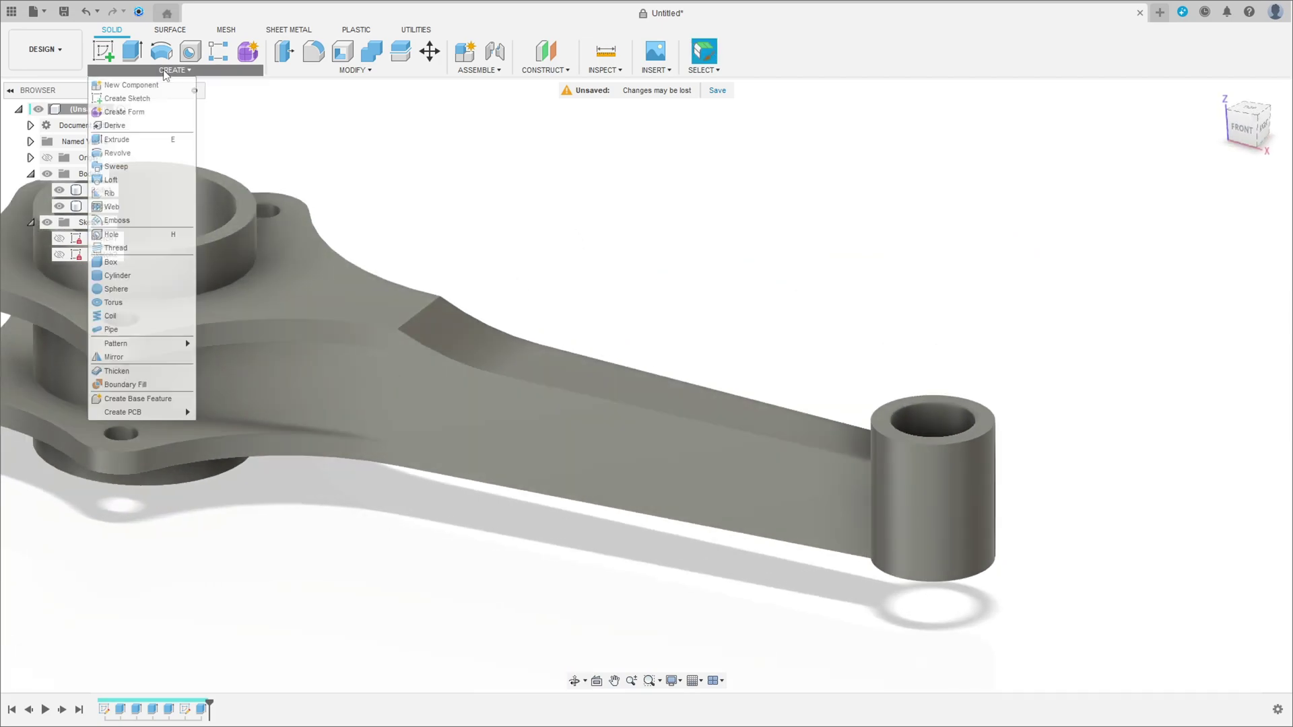
{"action": "left_click", "coordinate": [149, 357]}
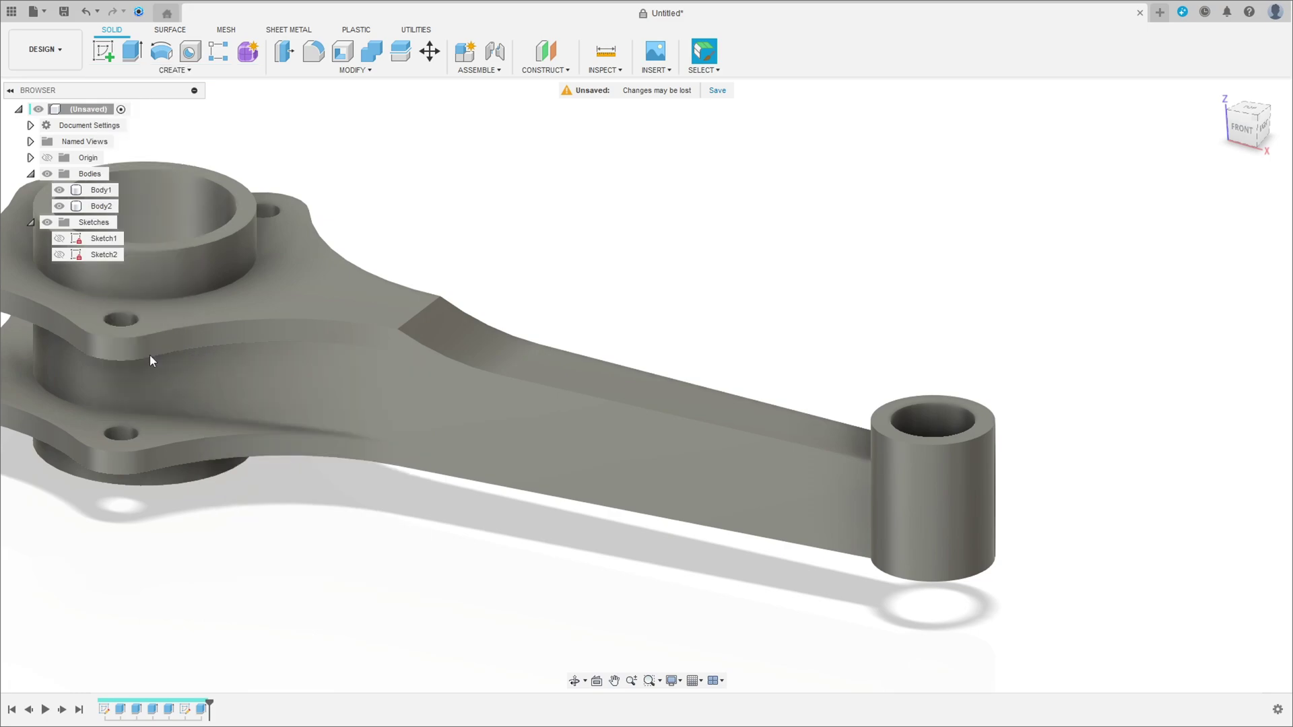
{"action": "left_click", "coordinate": [1221, 190]}
{"action": "left_click", "coordinate": [1209, 190]}
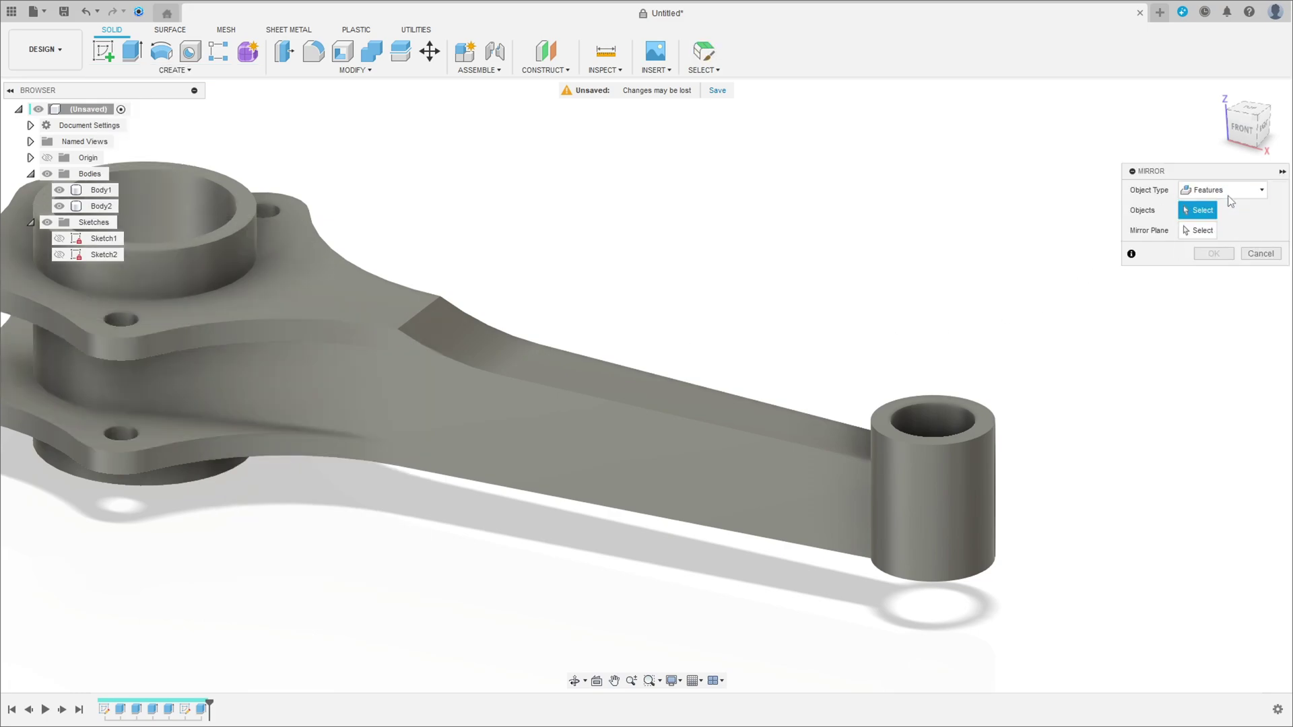
{"action": "left_click", "coordinate": [202, 709]}
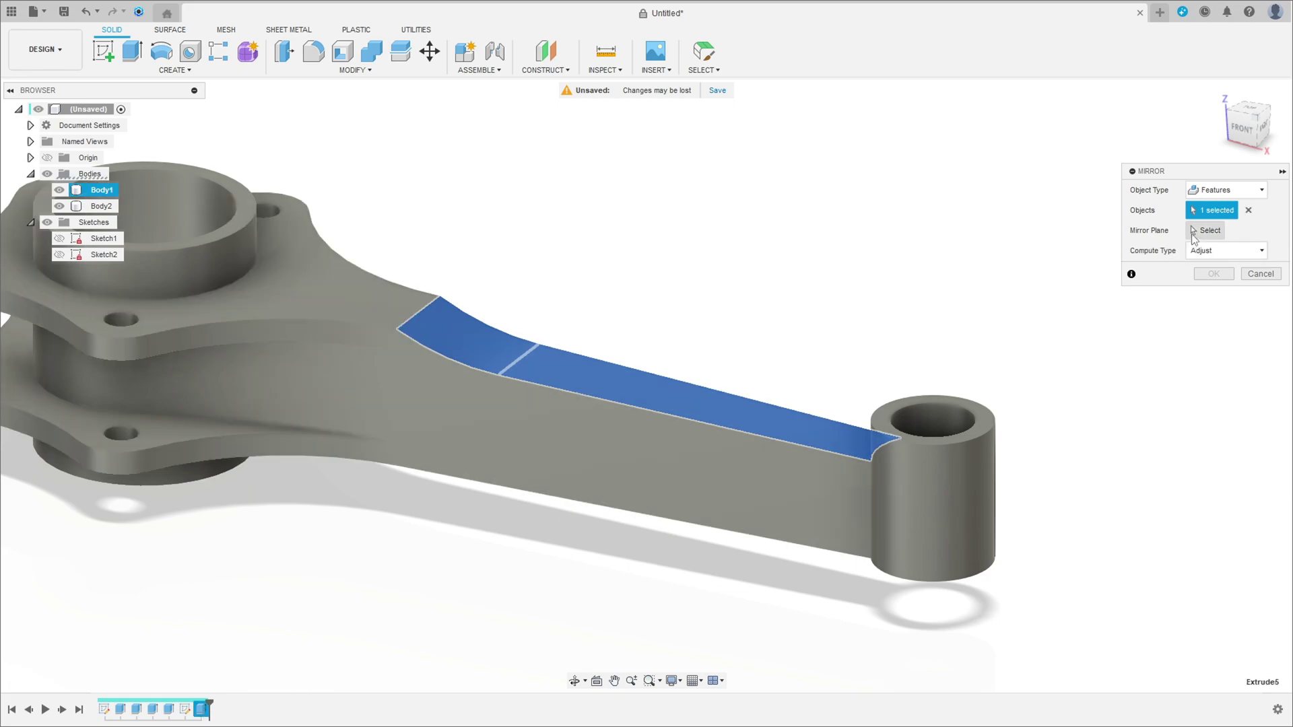
{"action": "left_click", "coordinate": [1193, 232]}
{"action": "left_click", "coordinate": [169, 285]}
{"action": "middle_click_drag", "start_coordinate": [196, 244], "coordinate": [227, 297], "text": "shift"}
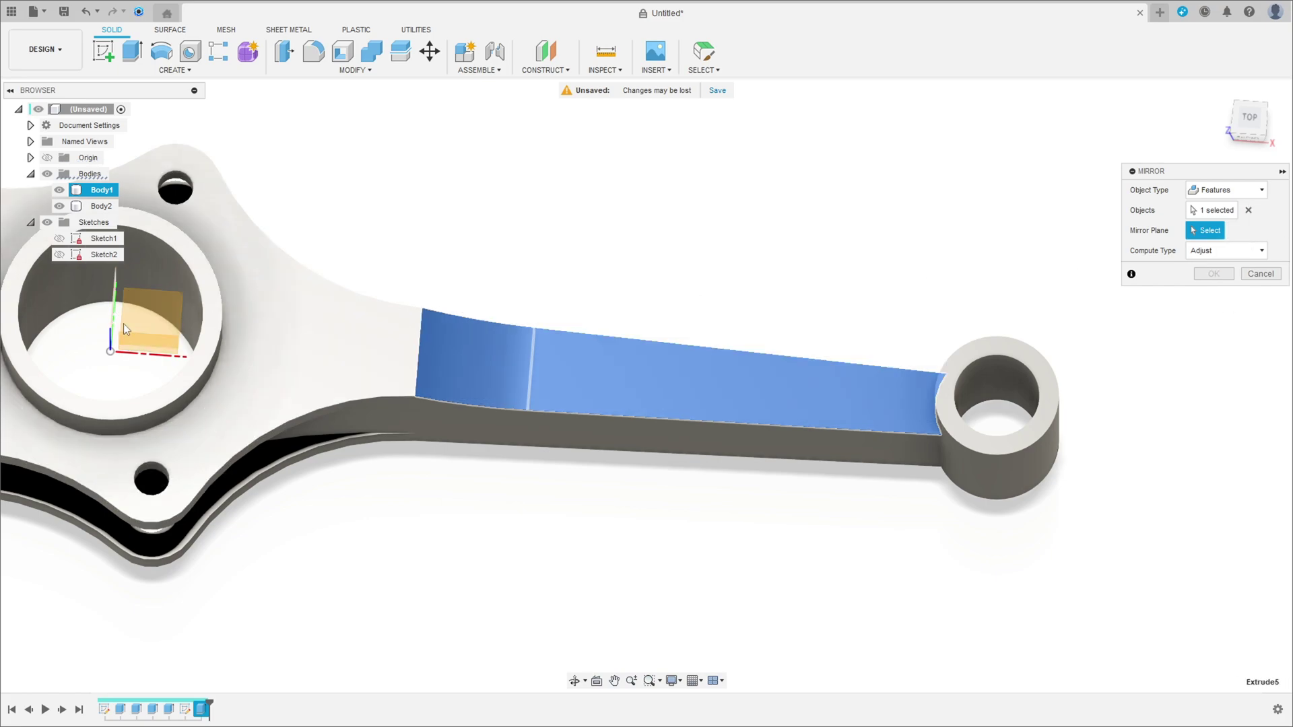
{"action": "middle_click_drag", "start_coordinate": [377, 246], "coordinate": [433, 216], "text": "shift"}
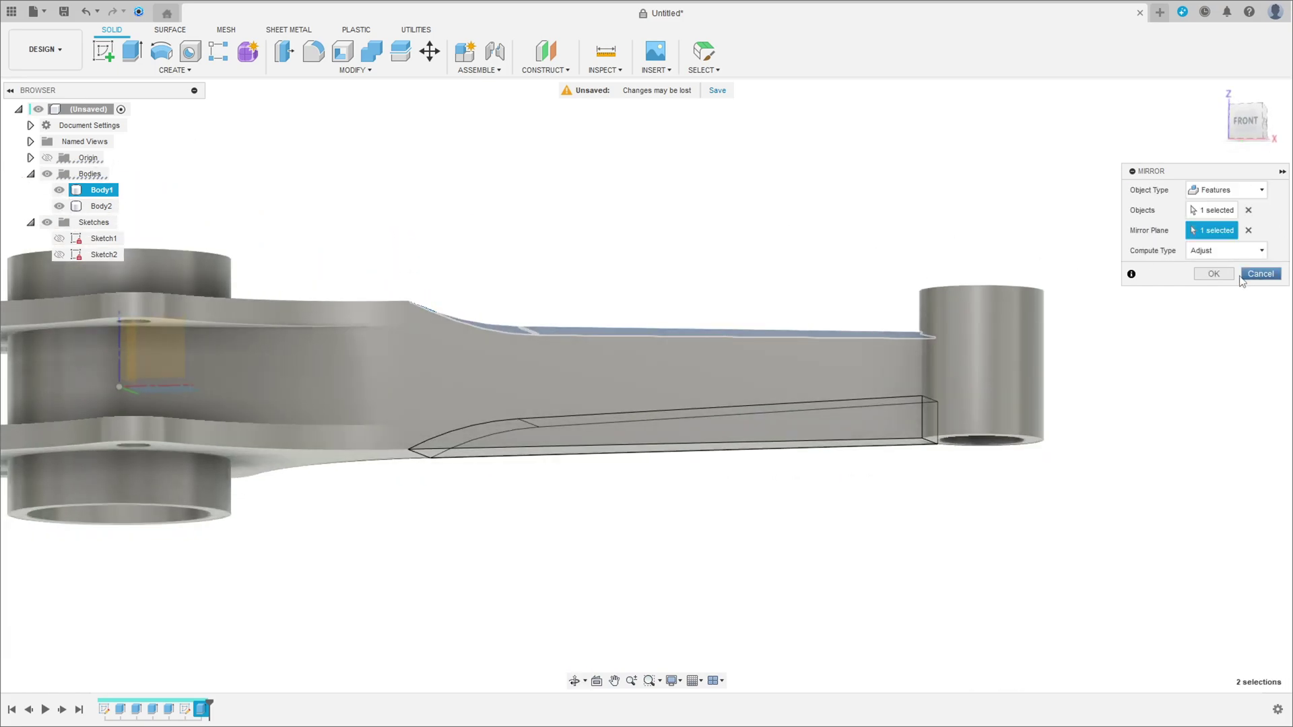
{"action": "key", "text": "Return"}
{"action": "mouse_move", "coordinate": [1115, 283]}
{"action": "middle_mouse_down", "text": "shift"}
{"action": "mouse_move", "coordinate": [1117, 242]}
{"action": "mouse_move", "coordinate": [1120, 303]}
{"action": "mouse_move", "coordinate": [1143, 310]}
{"action": "middle_mouse_up", "text": "shift"}
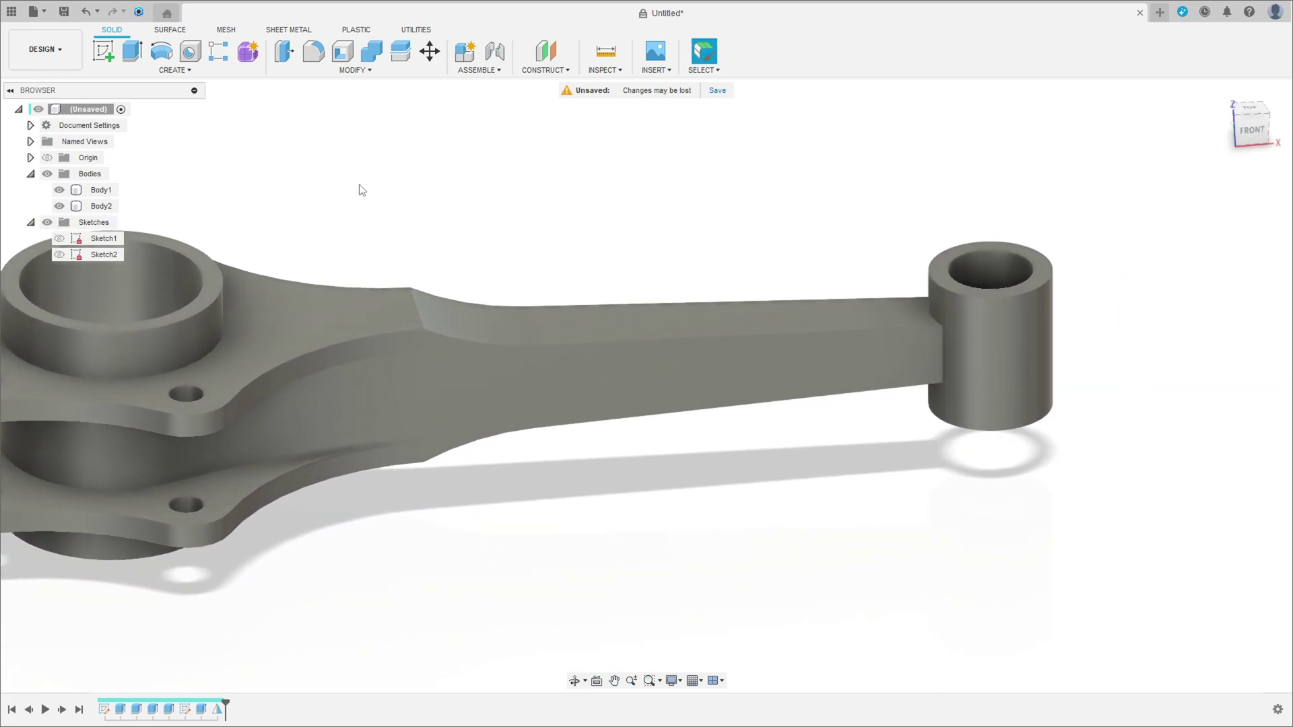
{"action": "left_click", "coordinate": [103, 51]}
- Start a sketch on the origin plane and project the small ring's inner circle
{"action": "left_click", "coordinate": [145, 360]}
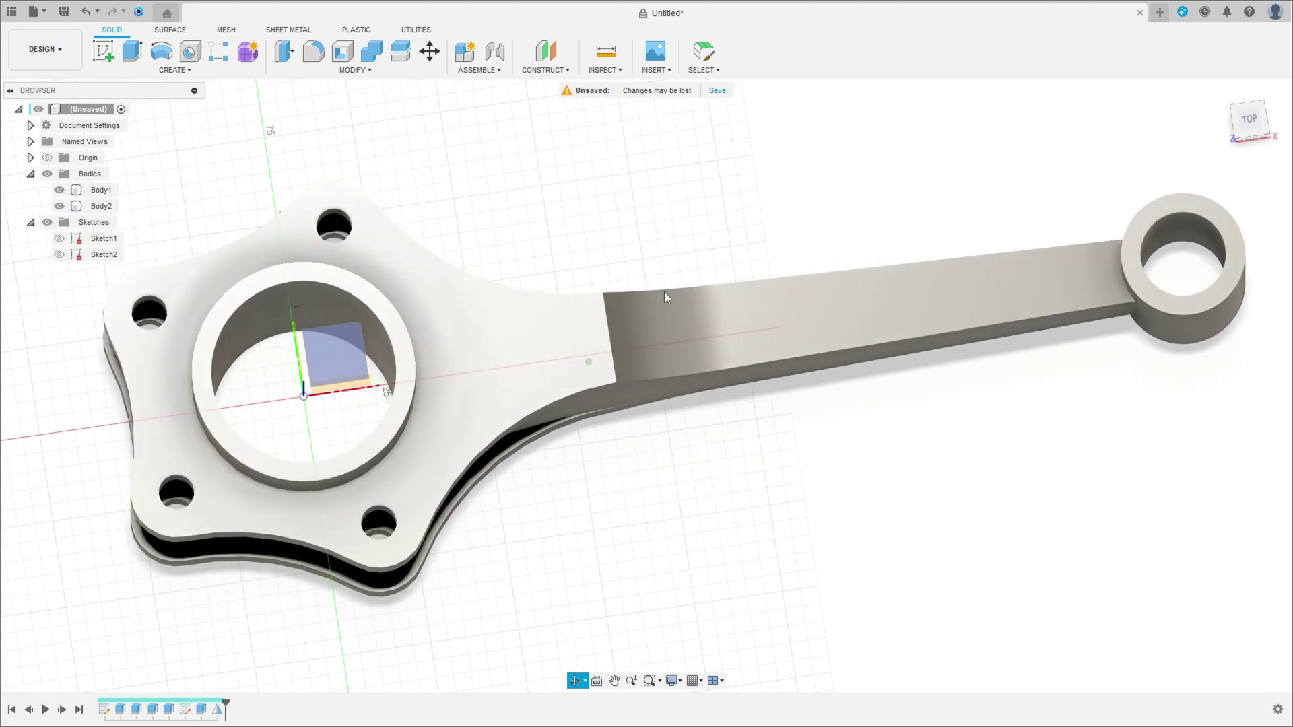
{"action": "middle_click_drag", "start_coordinate": [875, 333], "coordinate": [432, 297]}
{"action": "left_click", "coordinate": [143, 73]}
{"action": "mouse_move", "coordinate": [135, 278]}
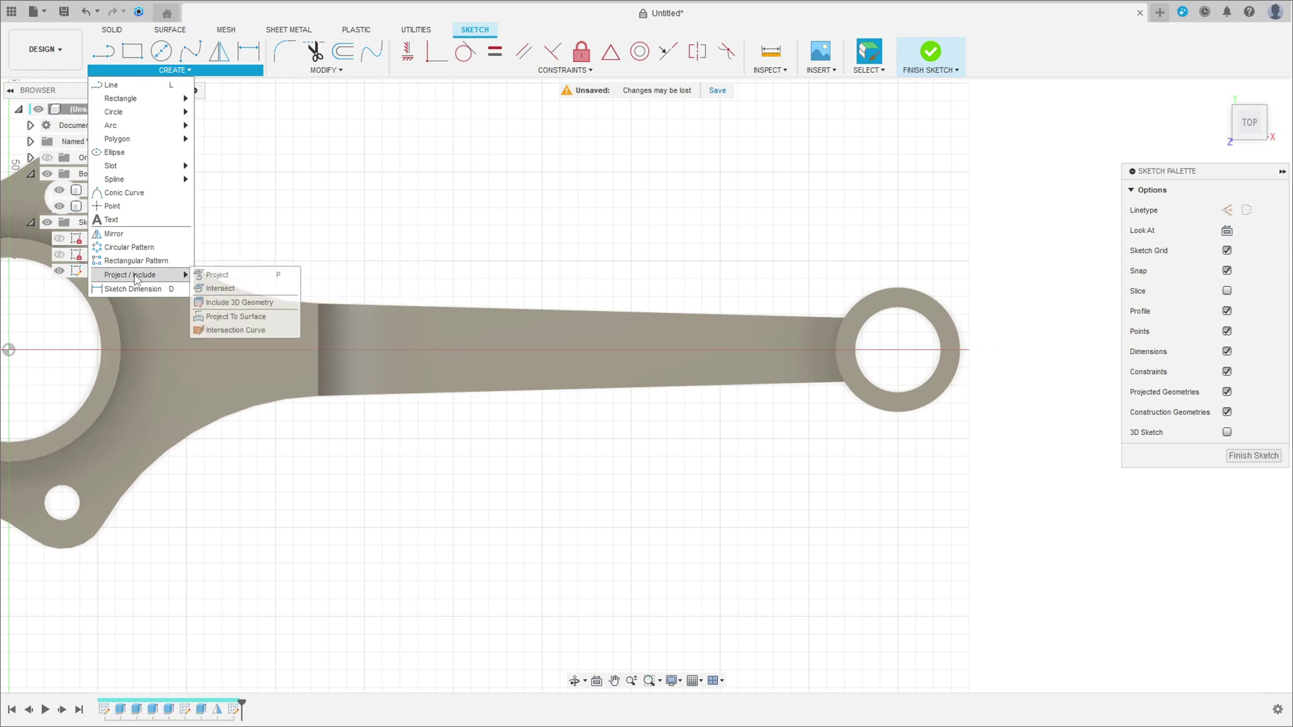
{"action": "left_click", "coordinate": [222, 274]}
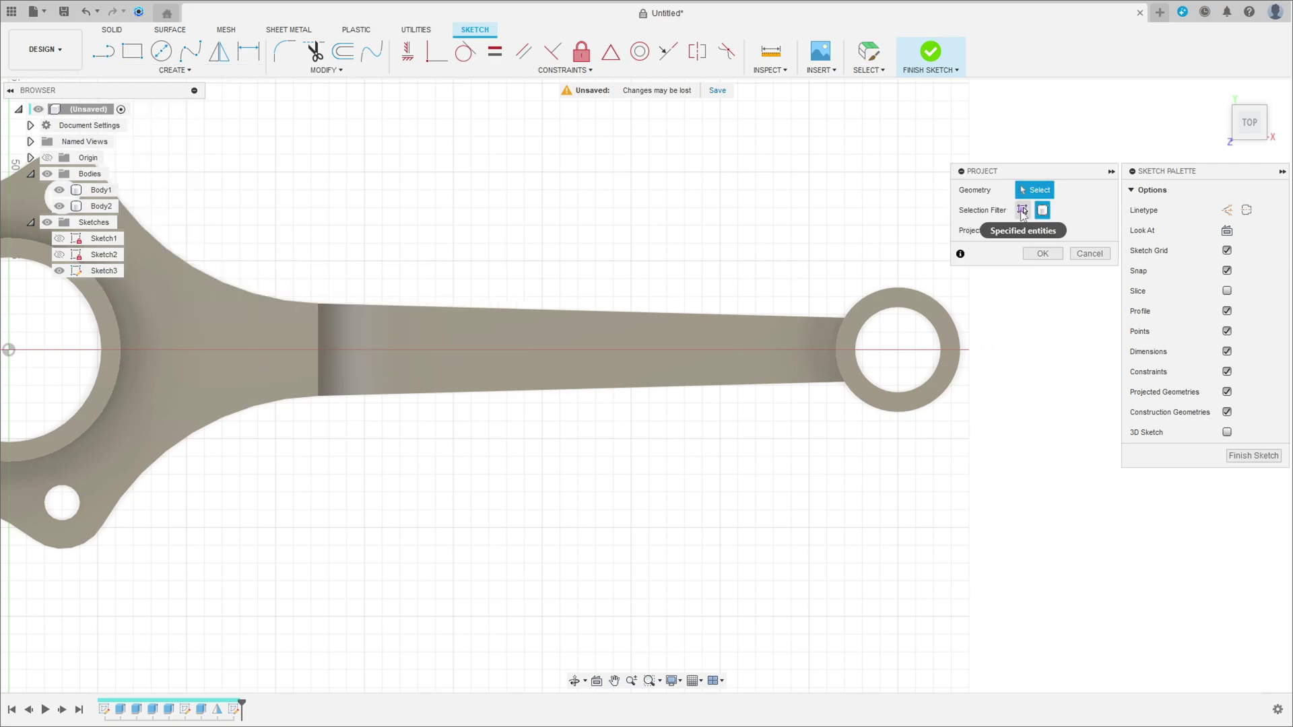
{"action": "left_click", "coordinate": [1022, 211]}
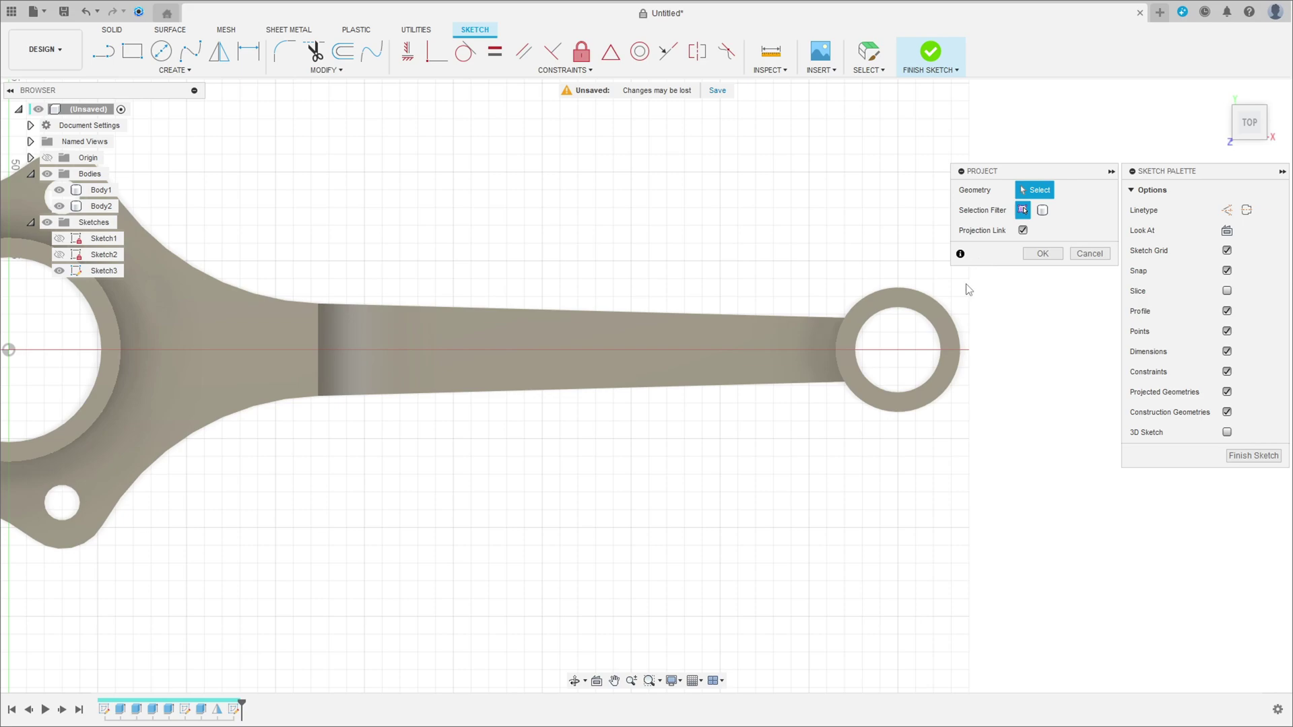
{"action": "left_click", "coordinate": [936, 332]}
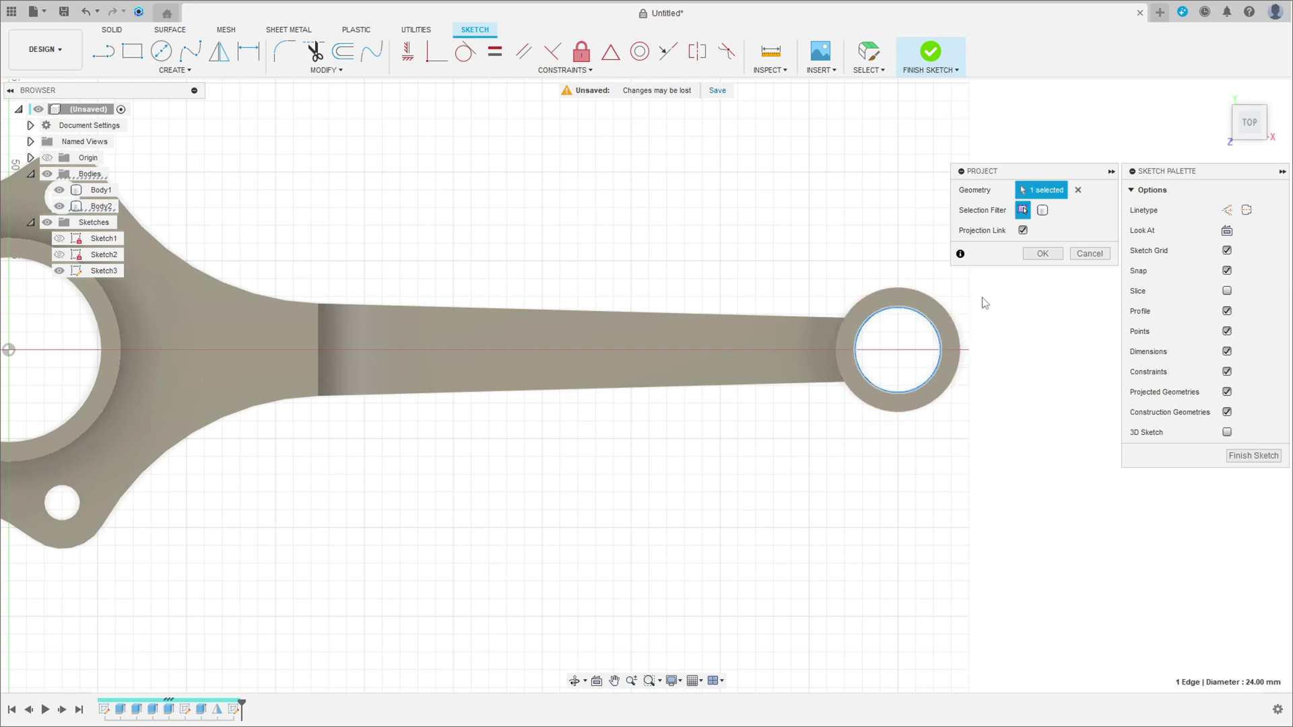
{"action": "left_click", "coordinate": [1042, 255]}
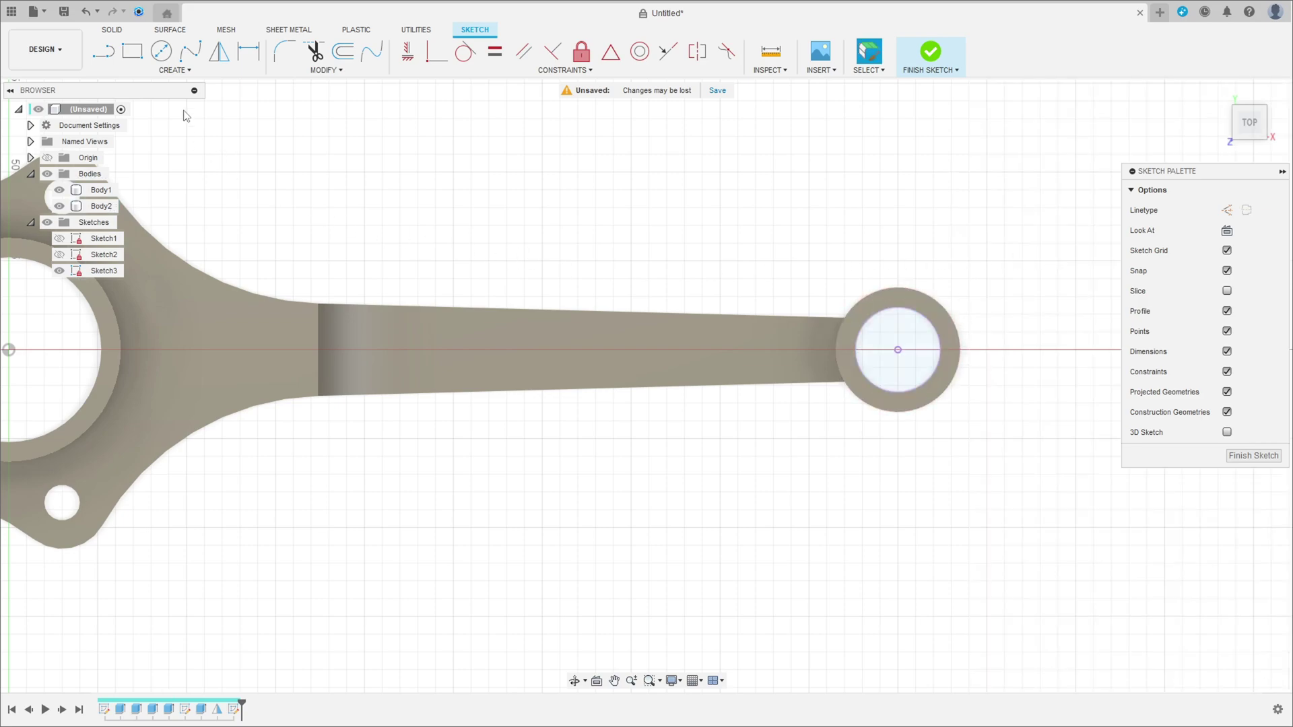
- Draw a center-to-center slot along the arm
{"action": "left_click", "coordinate": [168, 70]}
{"action": "mouse_move", "coordinate": [112, 165]}
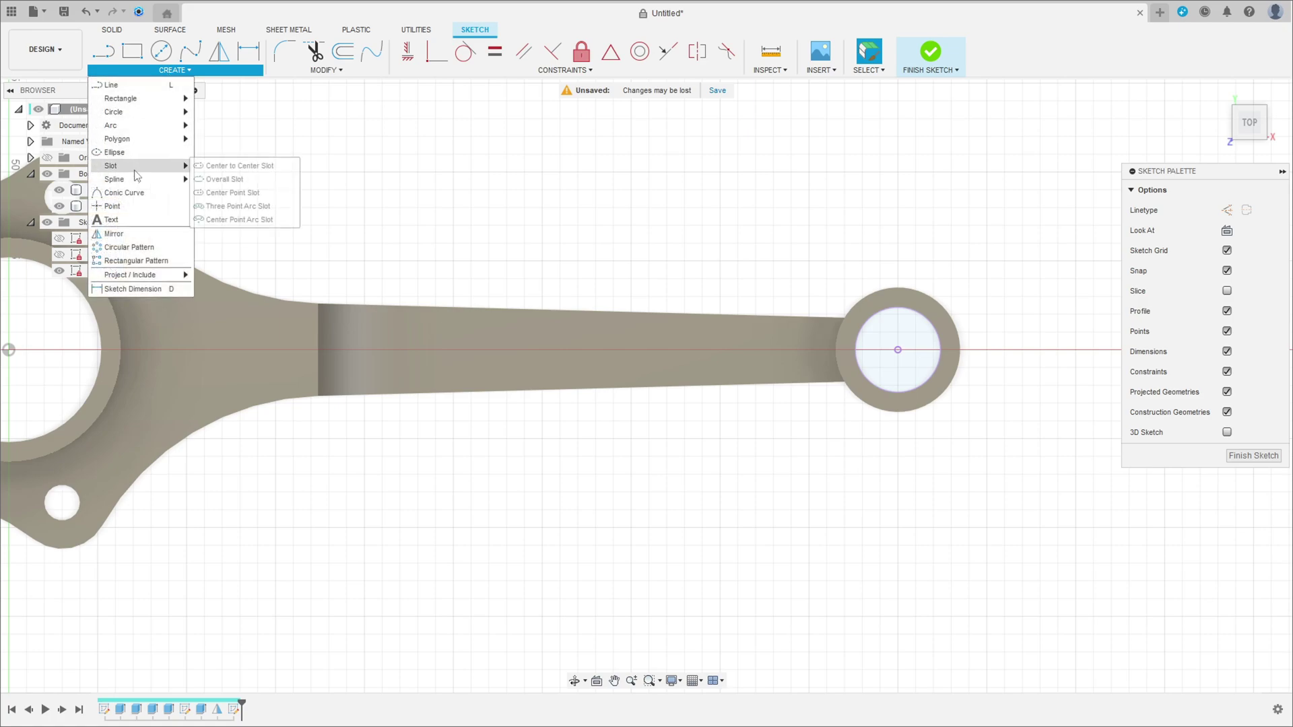
{"action": "left_click", "coordinate": [219, 166]}
{"action": "left_click", "coordinate": [418, 350]}
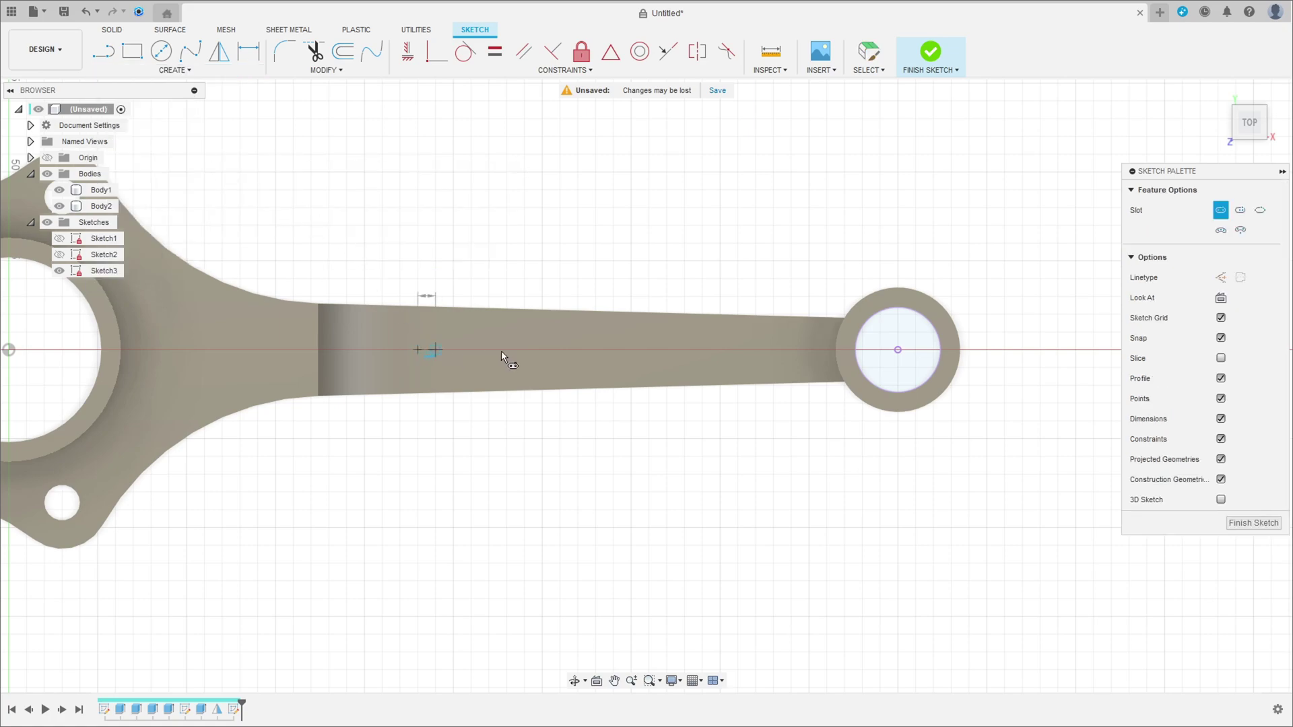
{"action": "left_click", "coordinate": [702, 350]}
{"action": "left_click", "coordinate": [716, 334]}
- Place the slot's end centre 30 mm from the small-end hole centre
{"action": "key", "text": "d"}
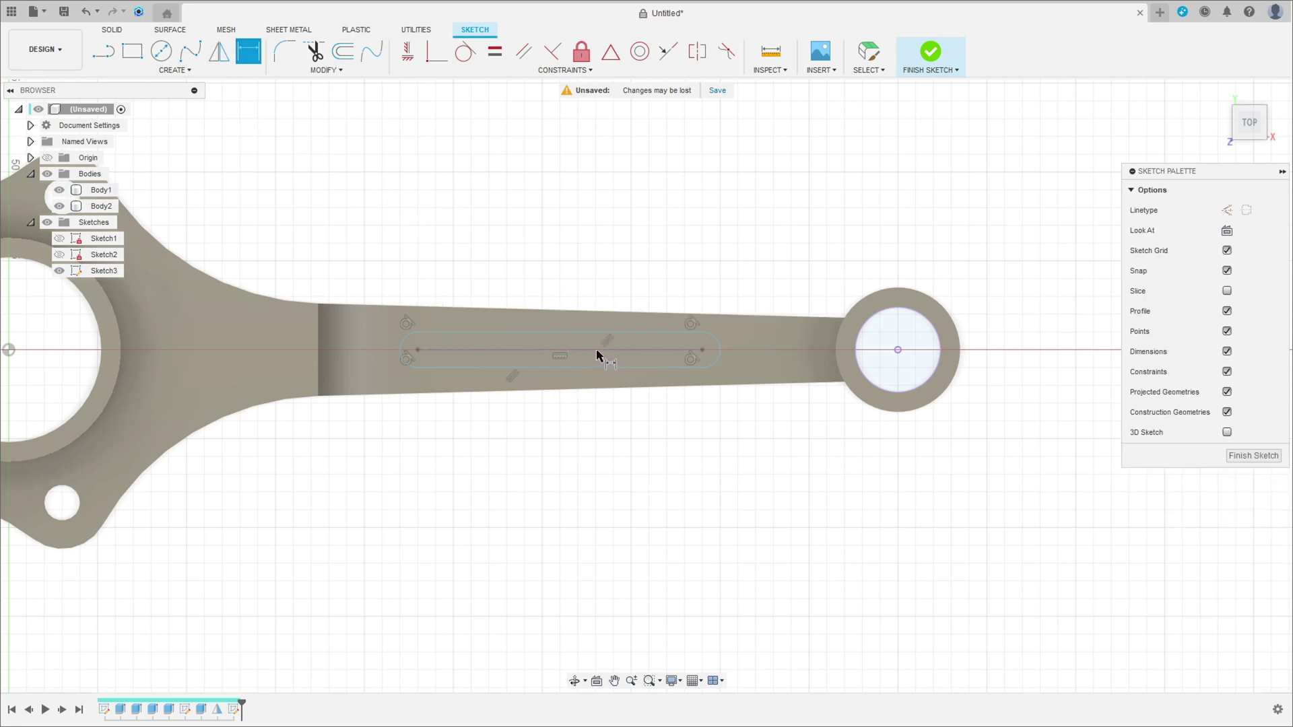
{"action": "left_click", "coordinate": [702, 350]}
{"action": "left_click", "coordinate": [897, 350]}
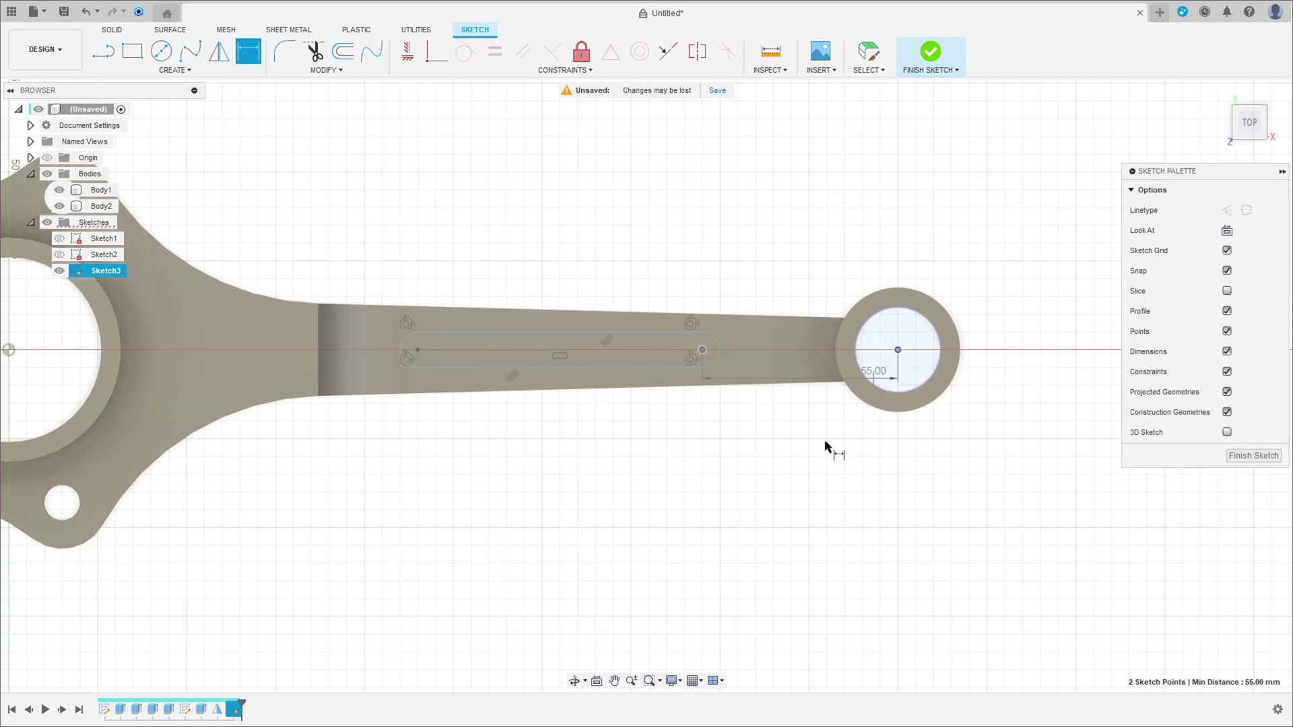
{"action": "left_click", "coordinate": [827, 477]}
{"action": "type", "text": "30"}
{"action": "key", "text": "Return"}
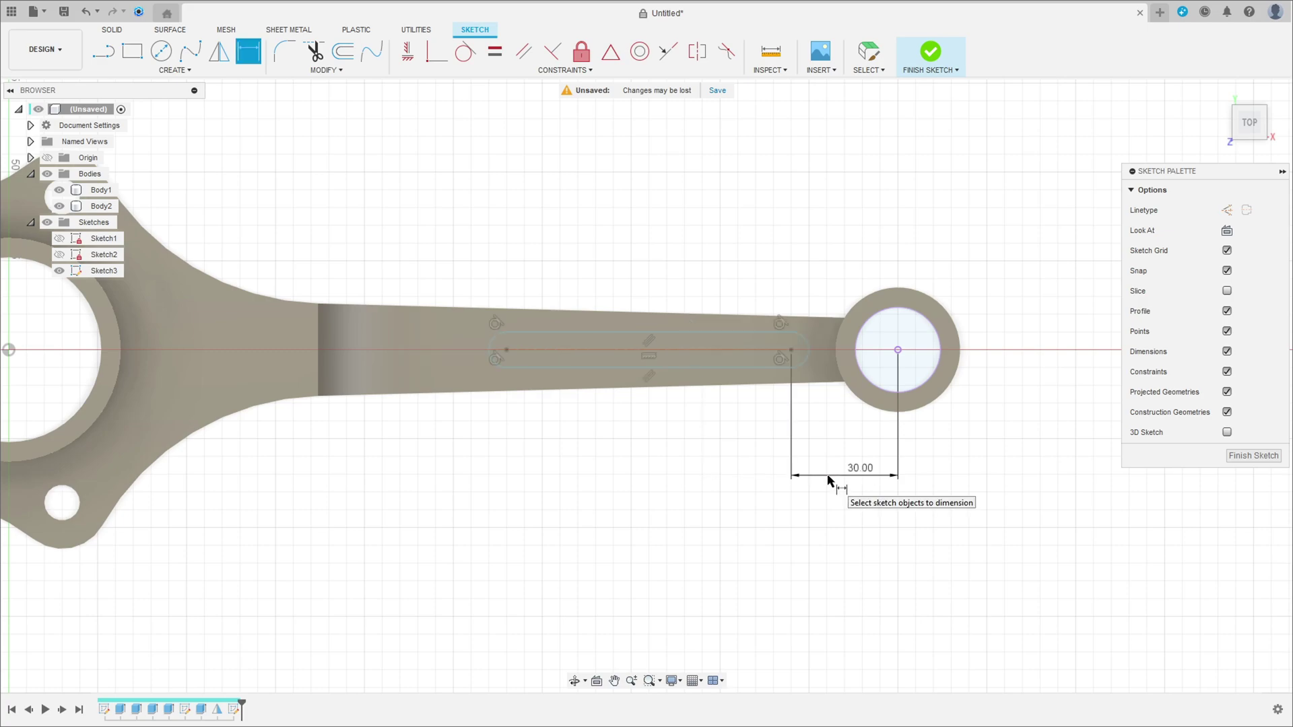
- Make the slot 150 mm long with R6 end radius
{"action": "left_click", "coordinate": [684, 351]}
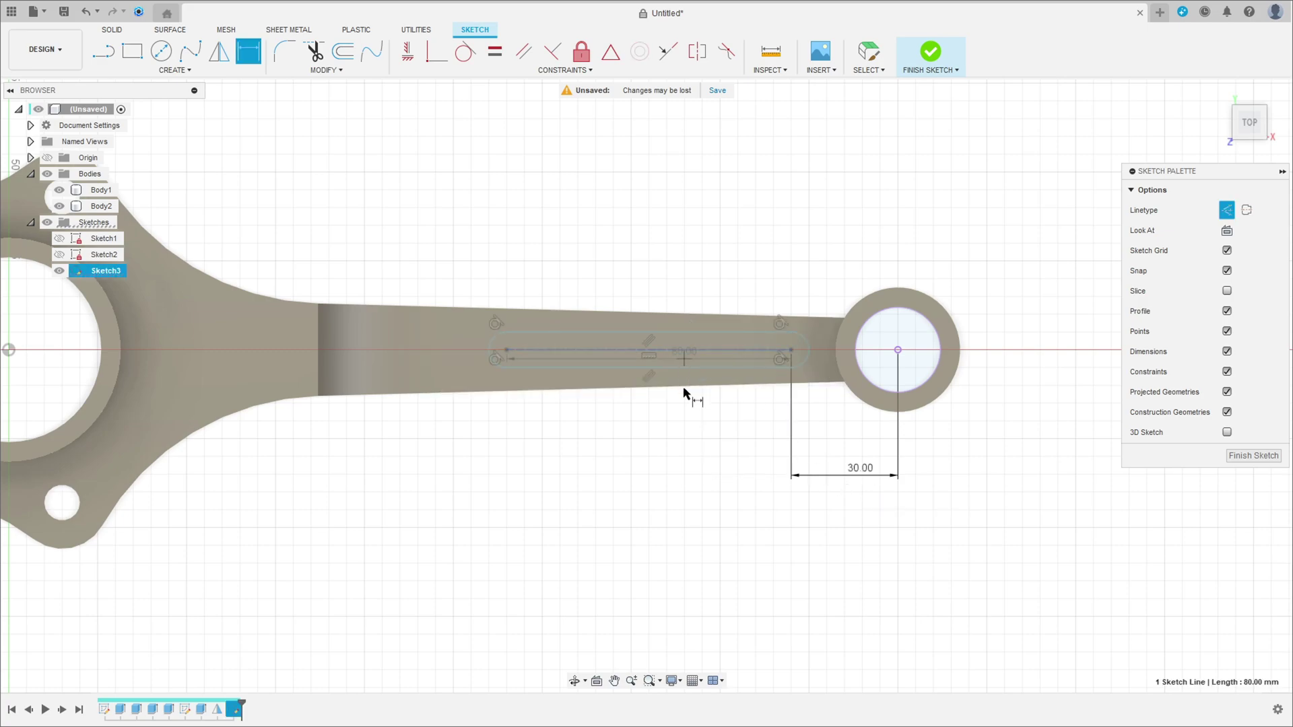
{"action": "left_click", "coordinate": [661, 475]}
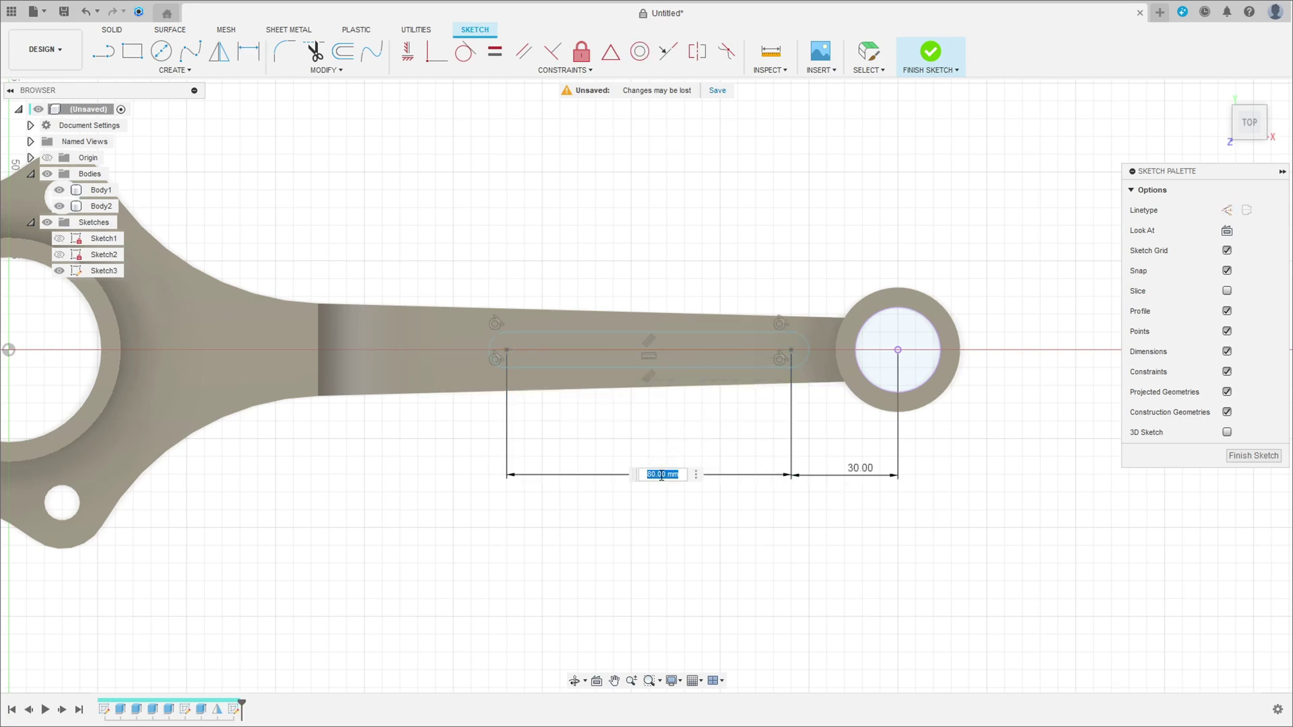
{"action": "type", "text": "150"}
{"action": "key", "text": "Return"}
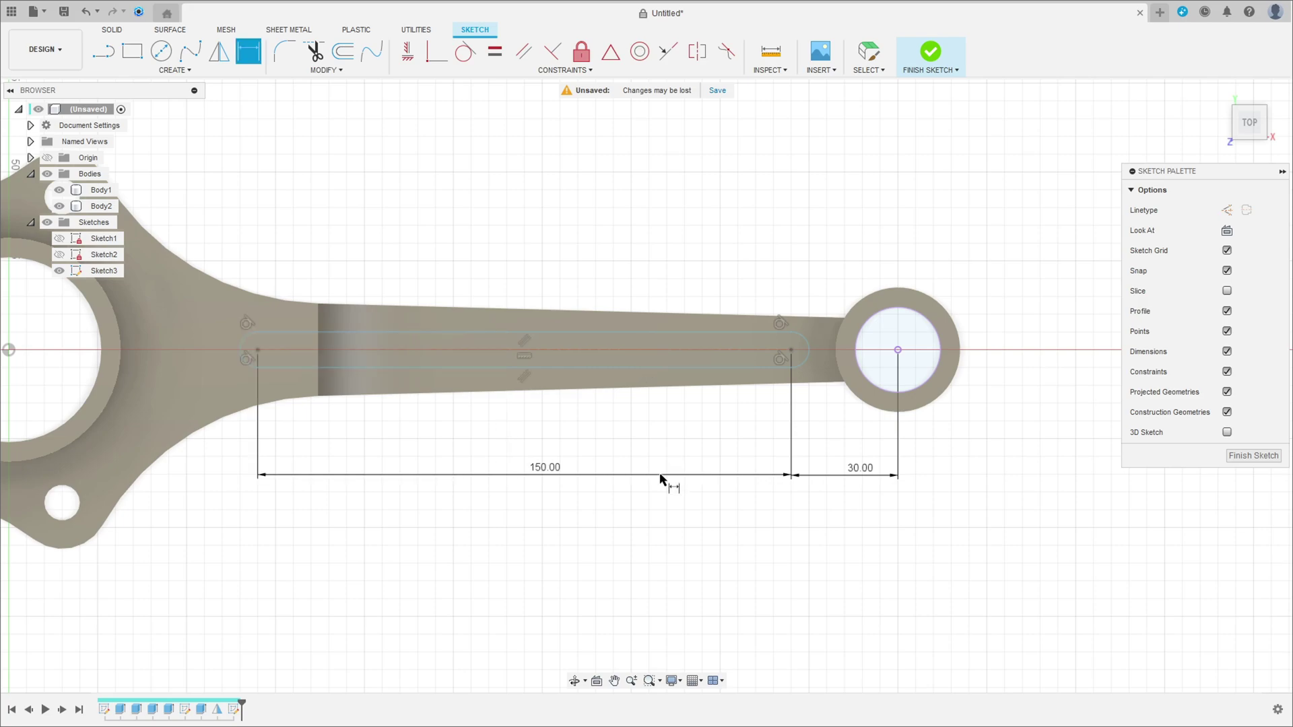
{"action": "left_click", "coordinate": [809, 337]}
{"action": "left_click", "coordinate": [830, 286]}
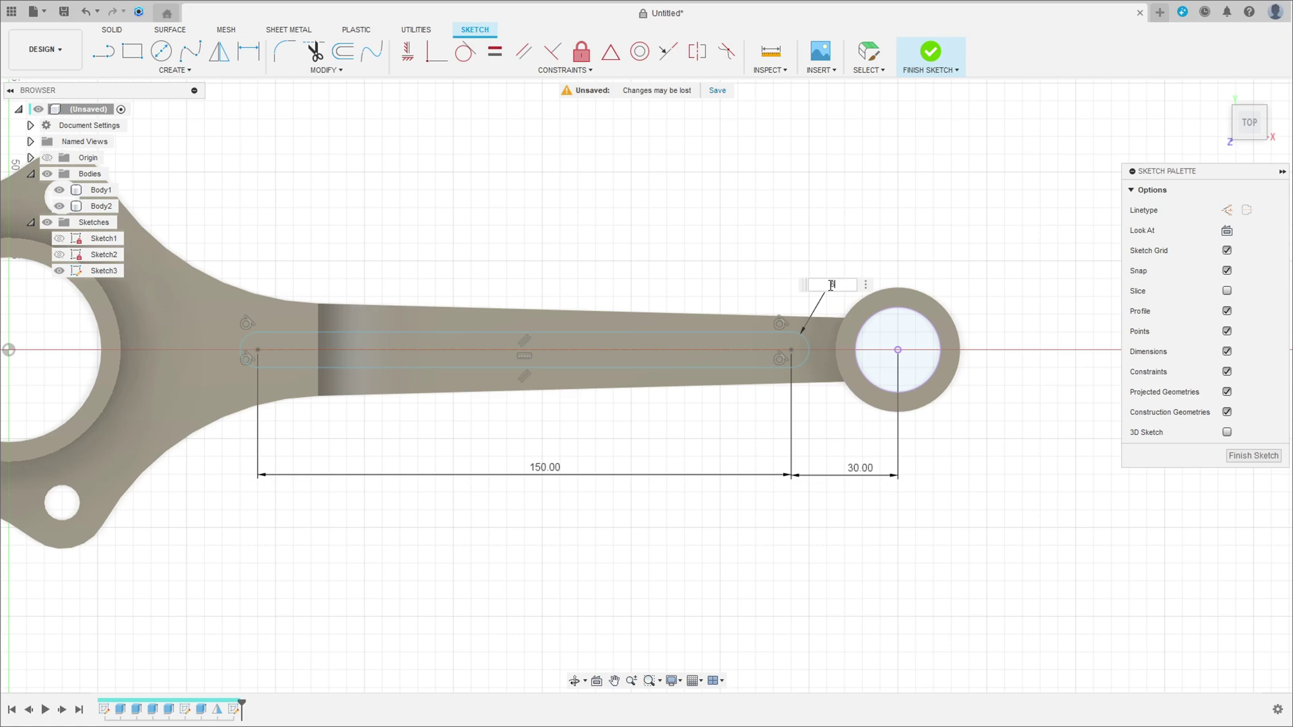
{"action": "type", "text": "6"}
{"action": "key", "text": "Return"}
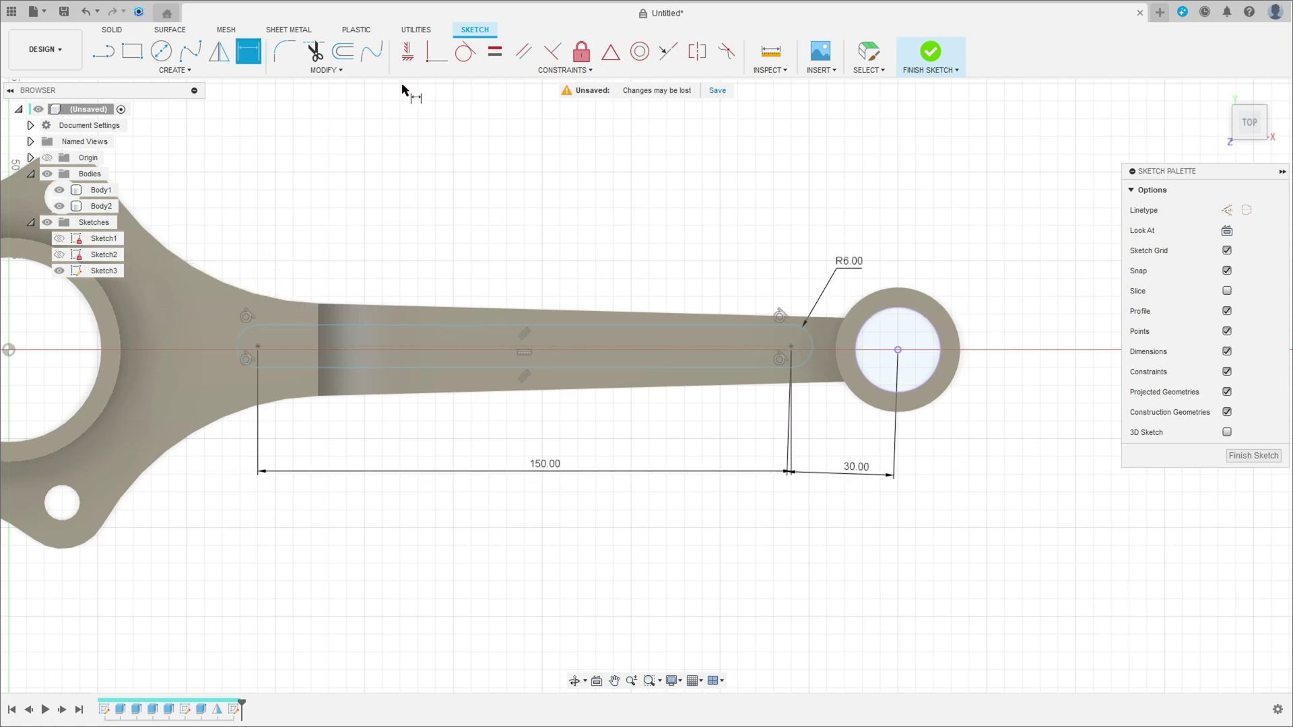
- Align the slot's left centre horizontally with the origin and finish the sketch
{"action": "left_click", "coordinate": [407, 50]}
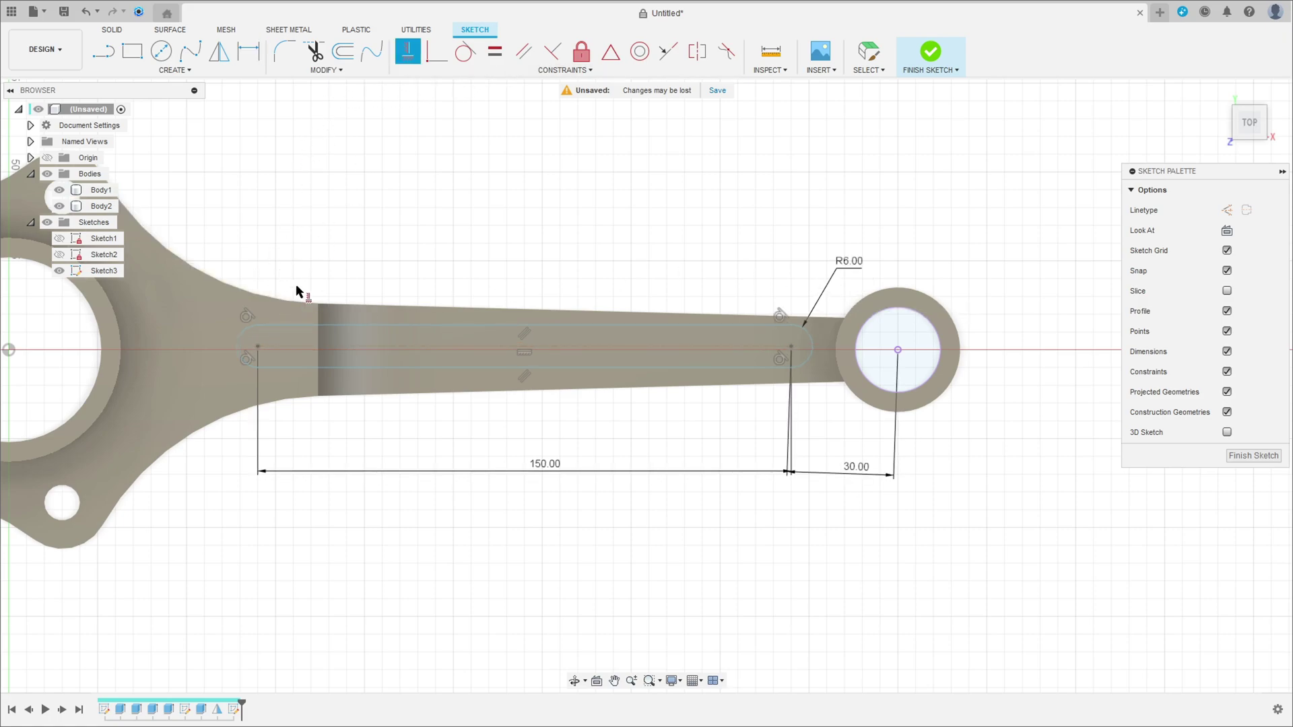
{"action": "left_click", "coordinate": [258, 348]}
{"action": "middle_click_drag", "start_coordinate": [257, 347], "coordinate": [441, 347]}
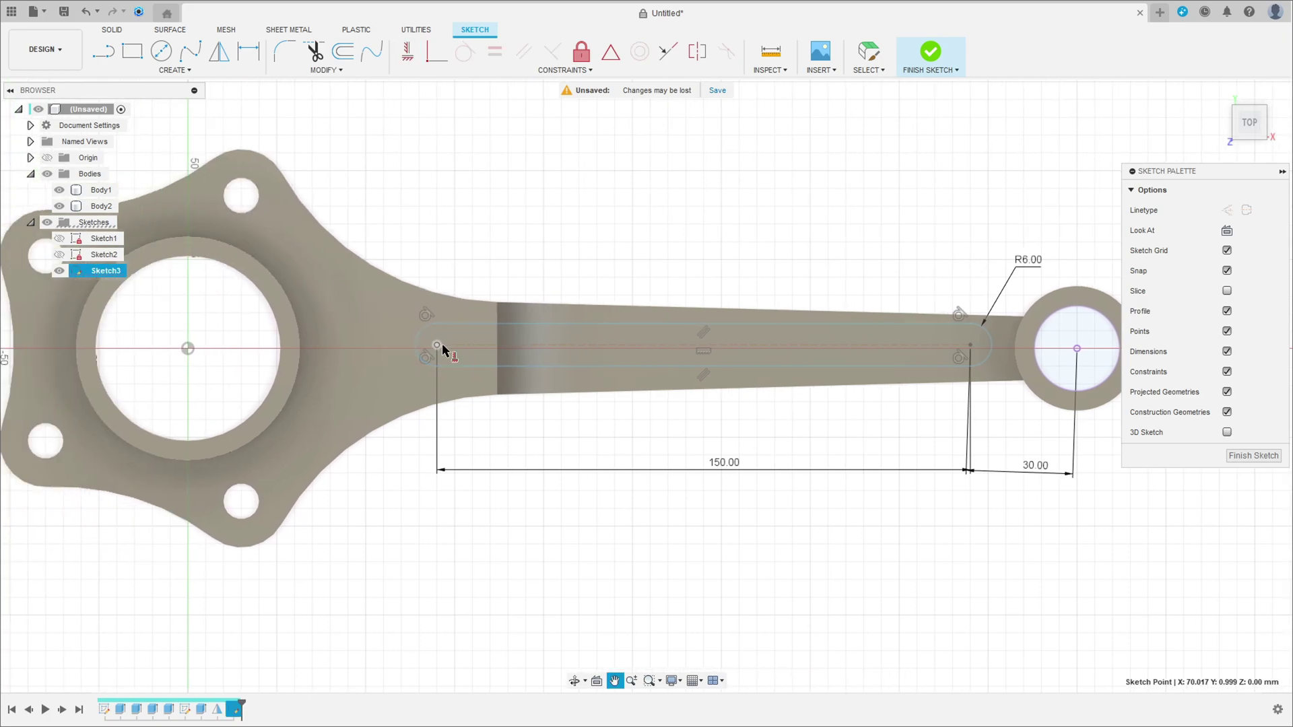
{"action": "left_click", "coordinate": [189, 350]}
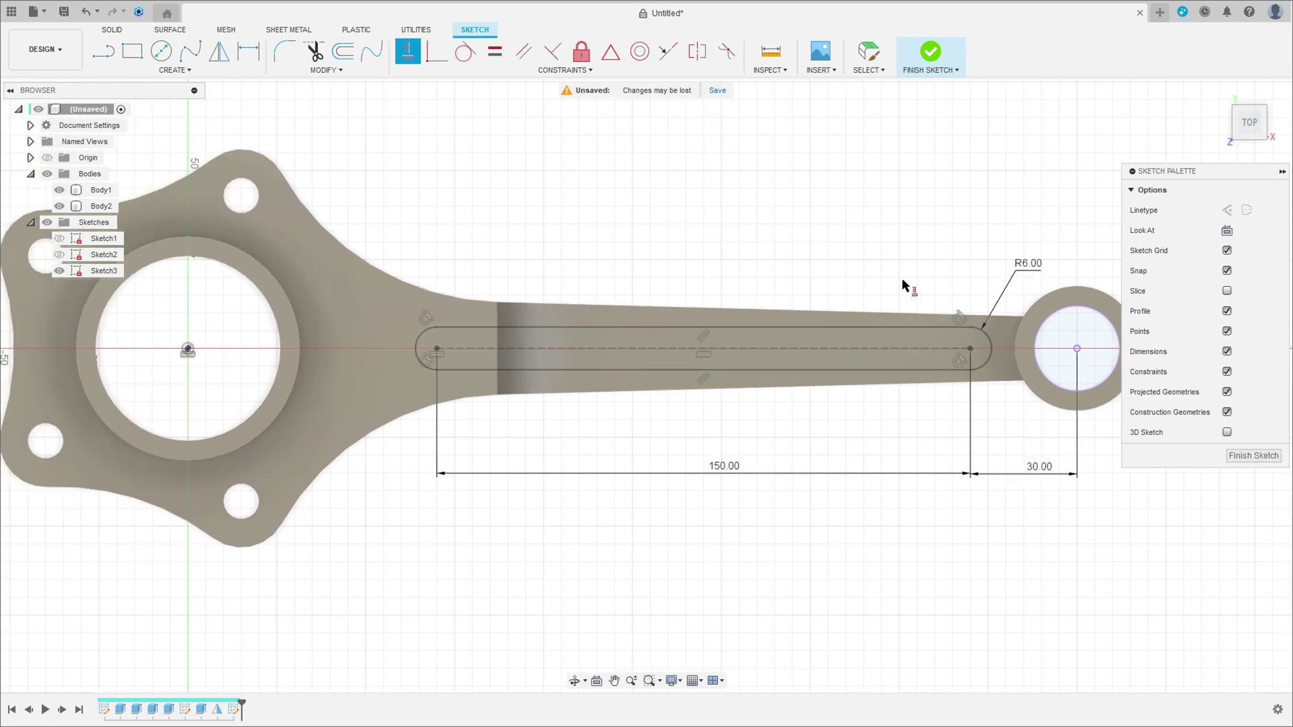
{"action": "left_click", "coordinate": [934, 52]}
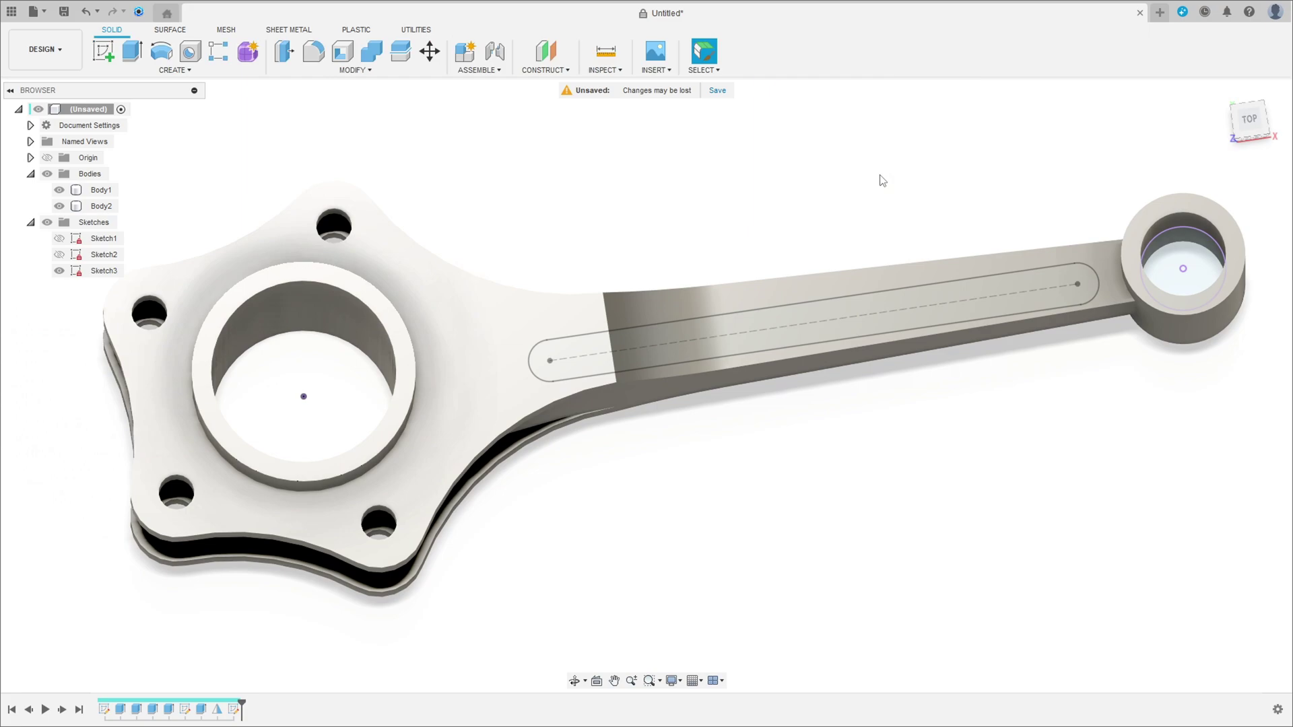
- Cut the slot profile one side through all, starting from a 2.5 mm offset
{"action": "left_click", "coordinate": [132, 50]}
{"action": "left_click", "coordinate": [706, 340]}
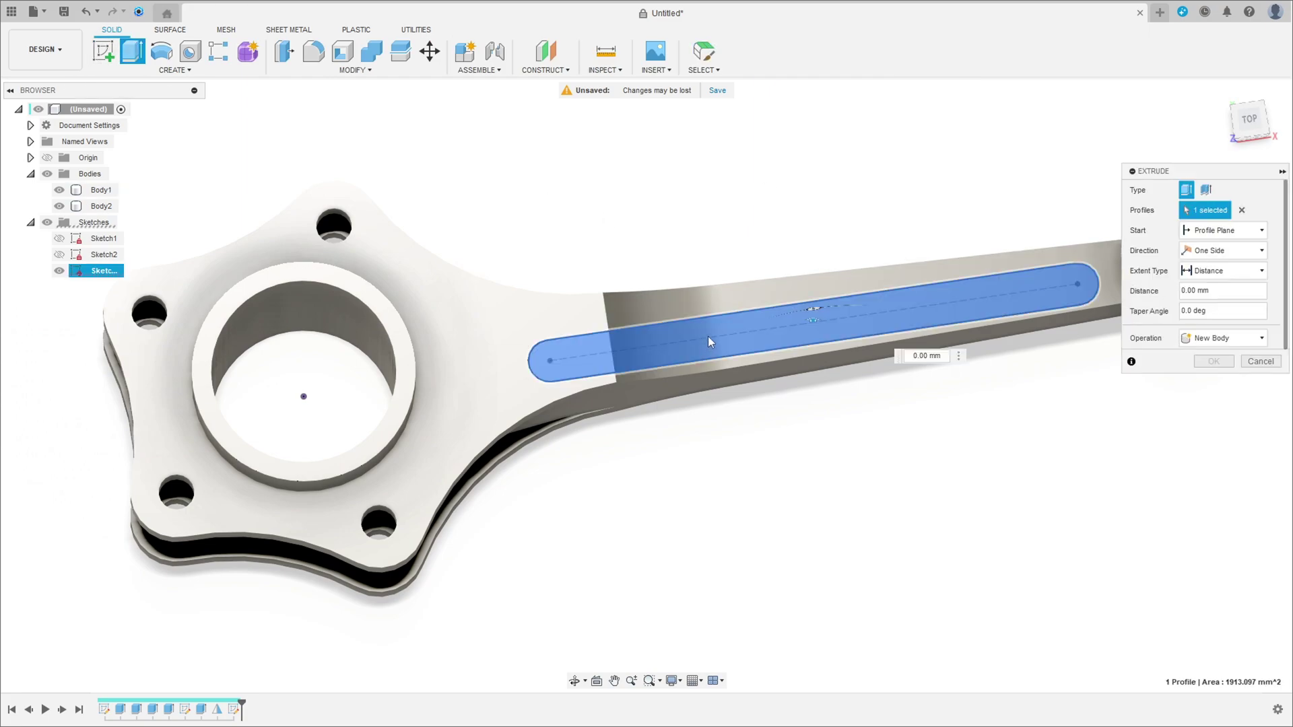
{"action": "left_click", "coordinate": [1212, 231]}
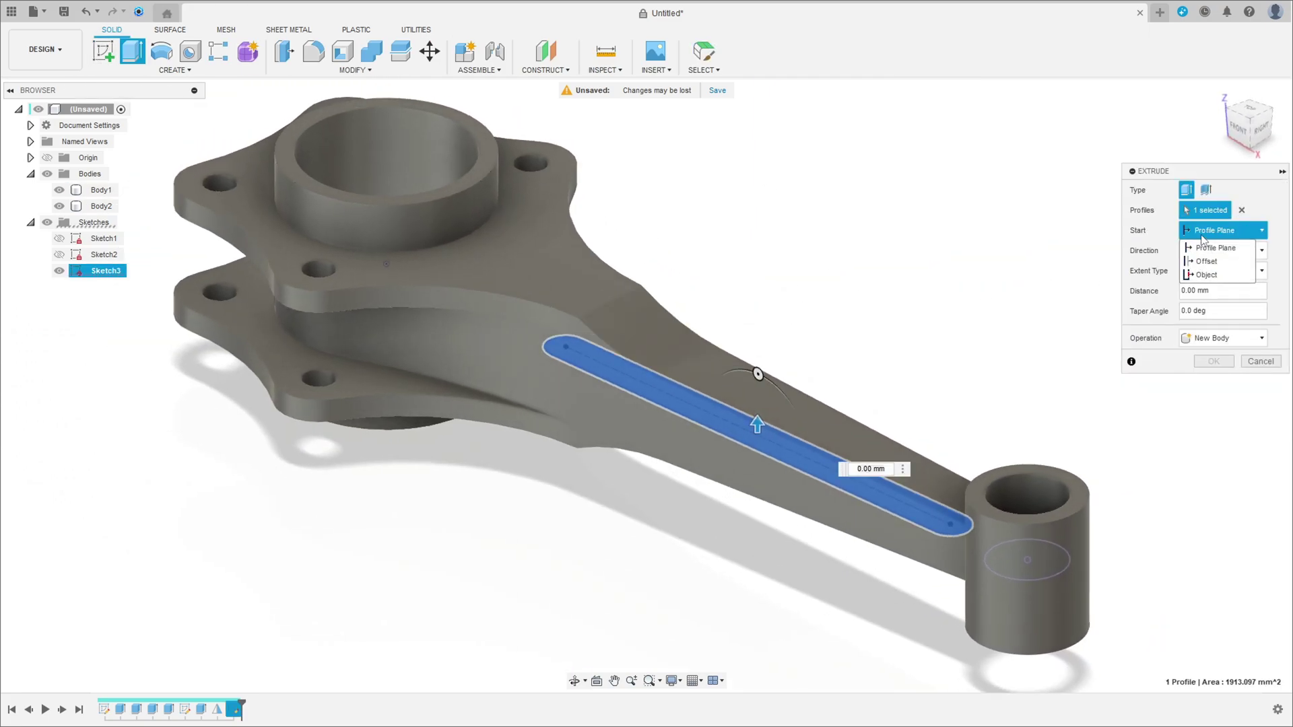
{"action": "left_click", "coordinate": [1205, 259]}
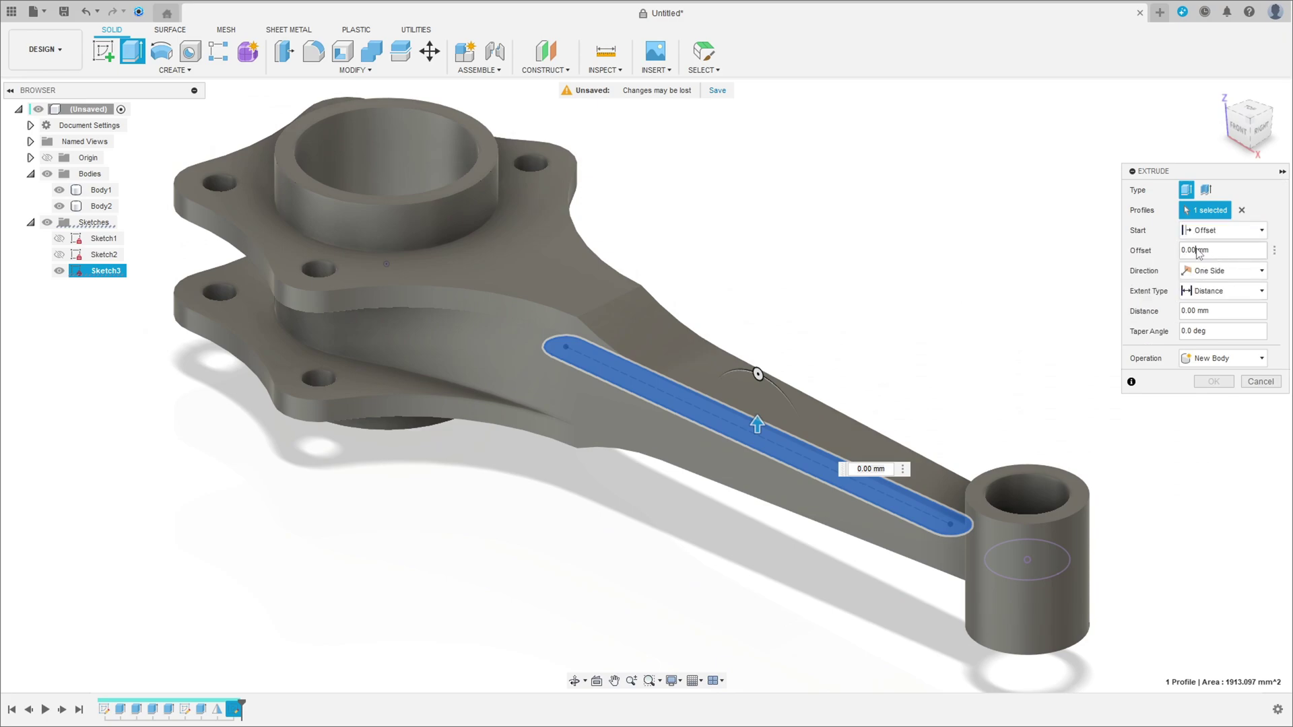
{"action": "type", "text": "2,5"}
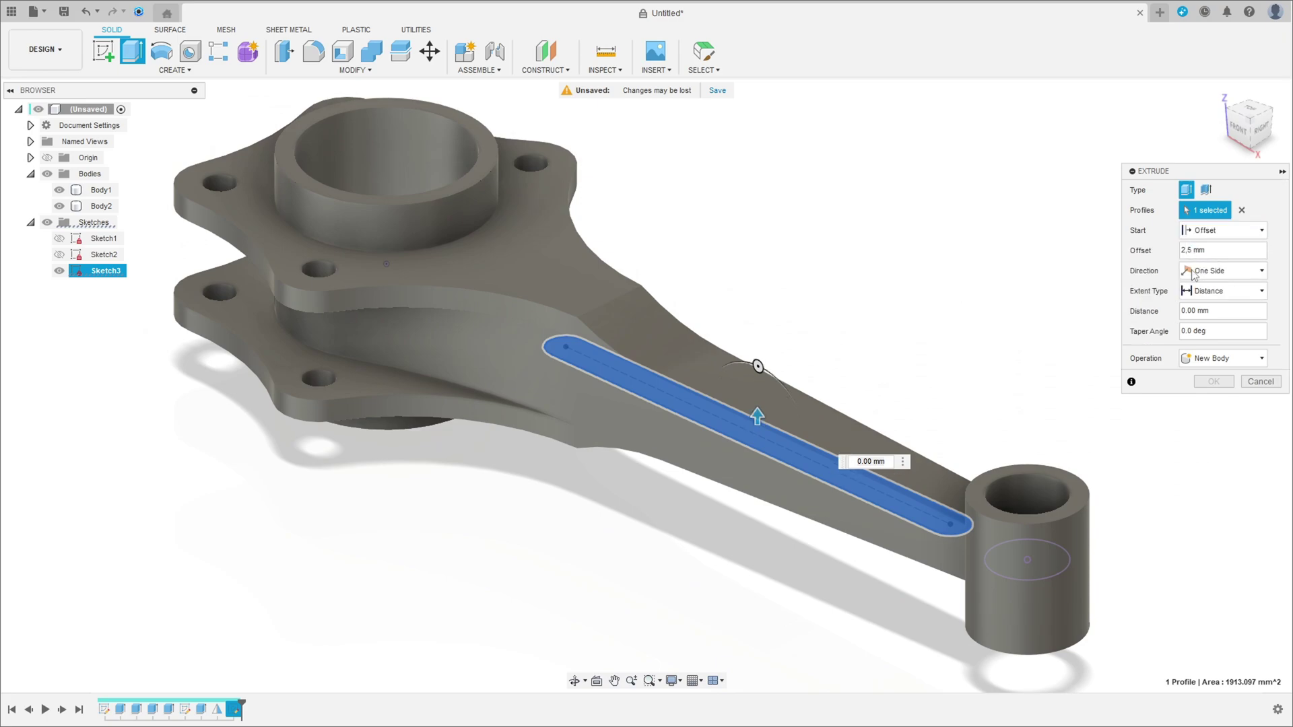
{"action": "left_click", "coordinate": [1218, 276]}
{"action": "left_click", "coordinate": [1220, 288]}
{"action": "left_click", "coordinate": [1220, 291]}
{"action": "left_click", "coordinate": [1206, 337]}
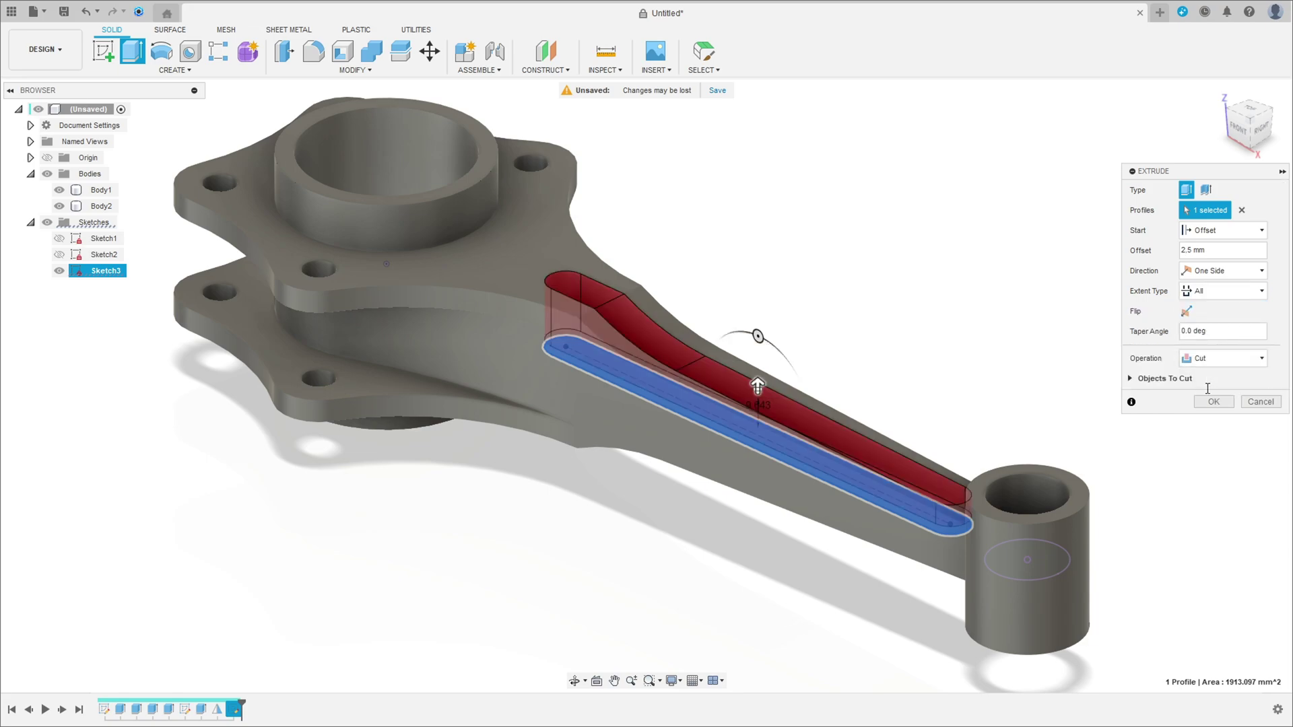
{"action": "left_click", "coordinate": [1214, 402]}
{"action": "left_click", "coordinate": [335, 71]}
{"action": "left_click", "coordinate": [335, 72]}
{"action": "left_click", "coordinate": [174, 70]}
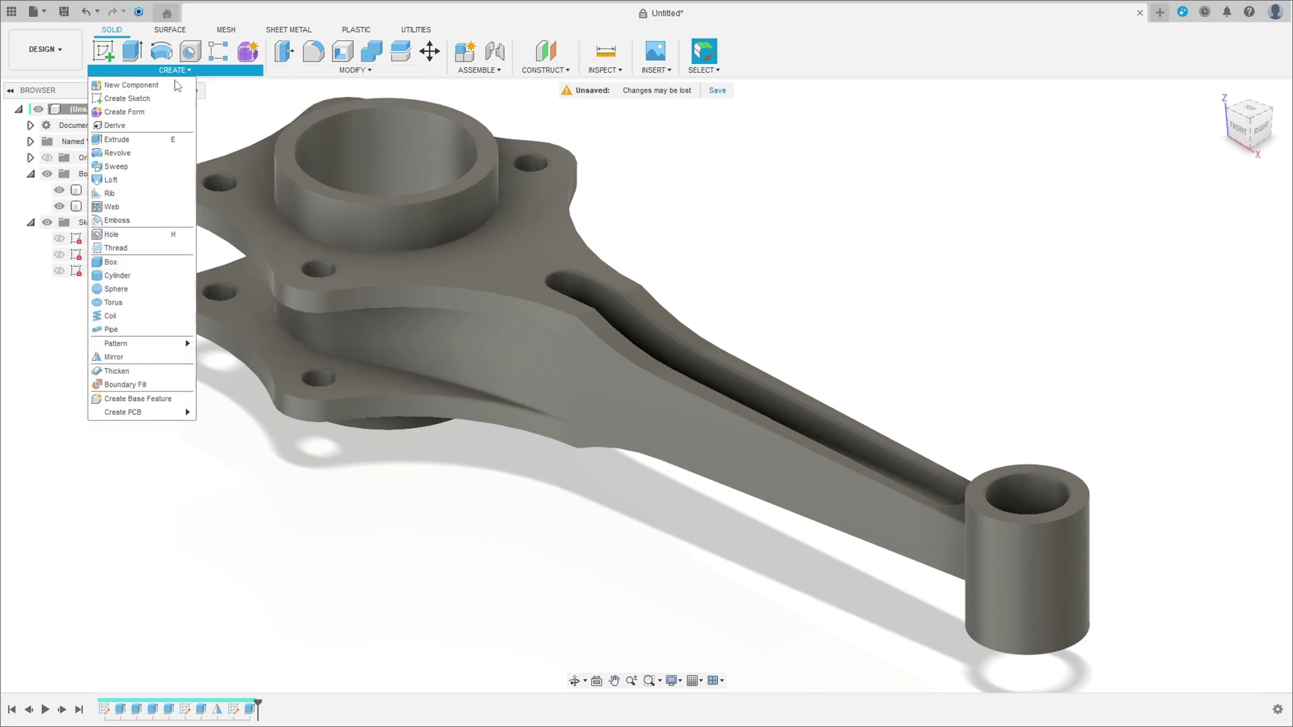
- Mirror the Extrude6 slot recess cut across the origin plane
{"action": "left_click", "coordinate": [113, 357]}
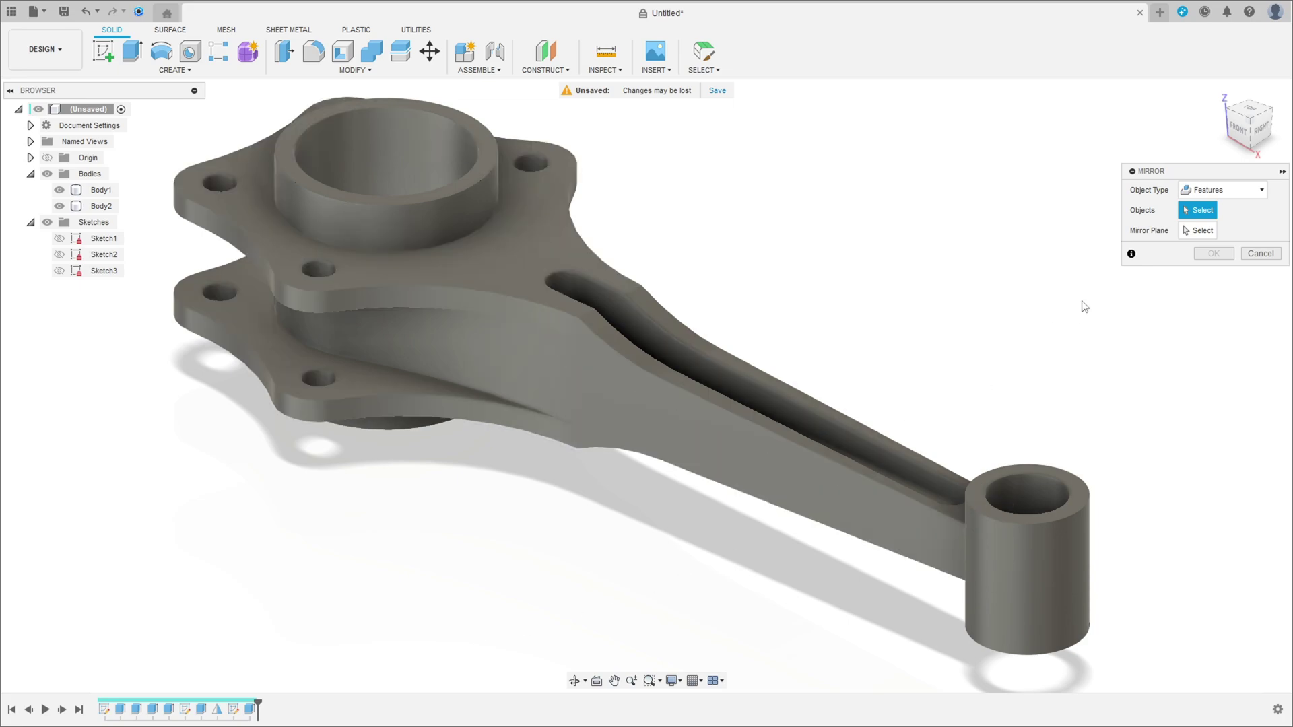
{"action": "left_click", "coordinate": [250, 711]}
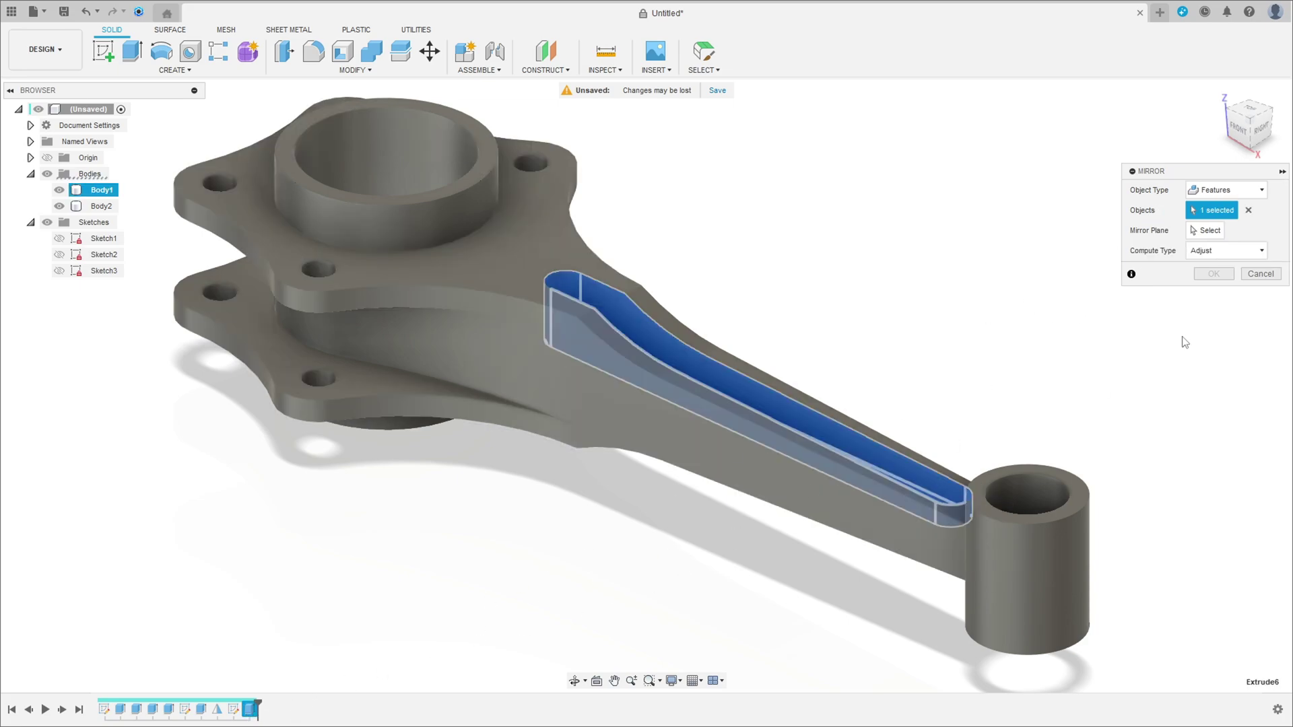
{"action": "left_click", "coordinate": [1206, 230]}
{"action": "middle_click_drag", "start_coordinate": [837, 227], "coordinate": [822, 283], "text": "shift"}
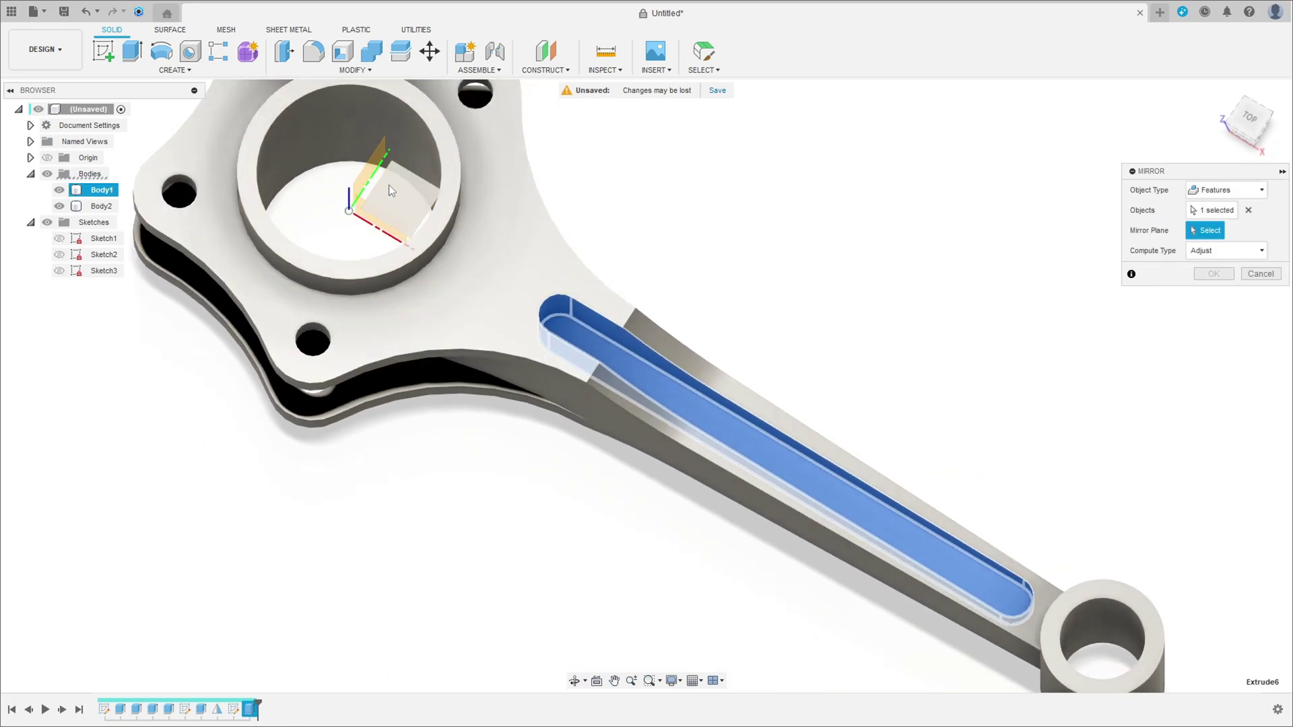
{"action": "left_click", "coordinate": [388, 190]}
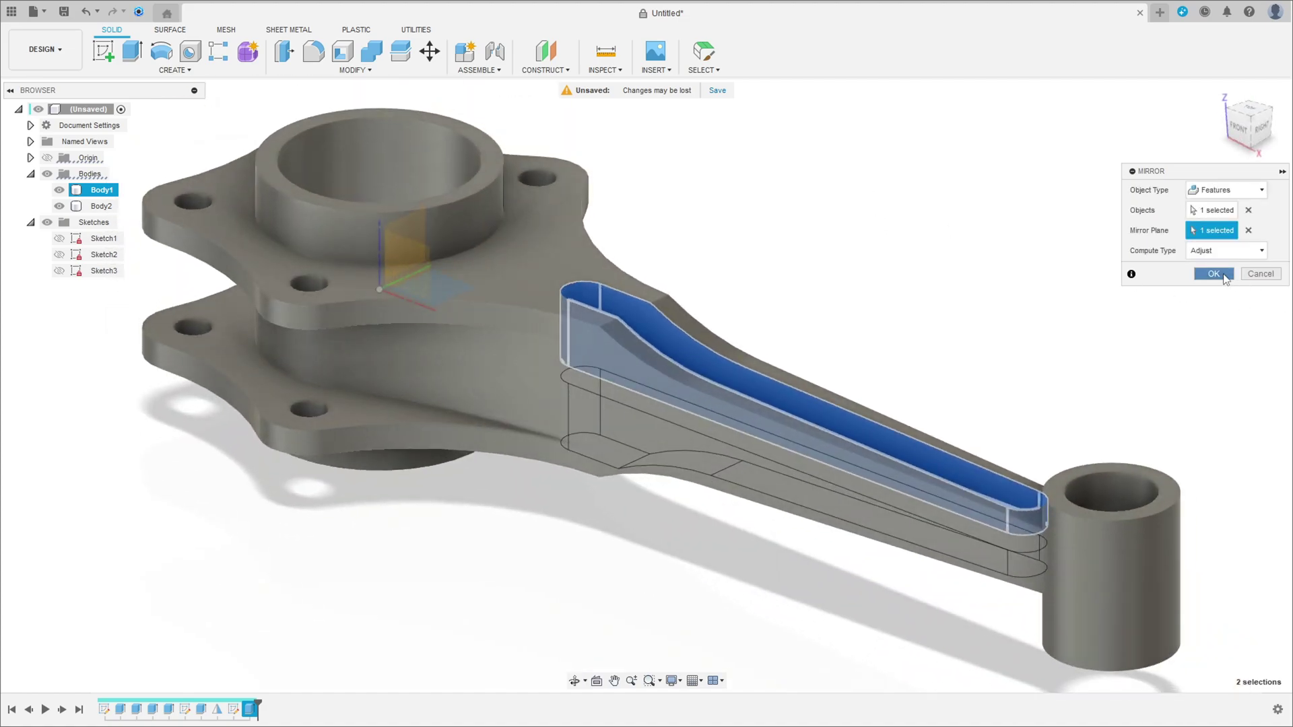
{"action": "left_click", "coordinate": [1214, 273]}
{"action": "scroll", "coordinate": [912, 310], "scroll_direction": "up", "scroll_amount": 3}
{"action": "scroll", "coordinate": [883, 321], "scroll_direction": "down", "scroll_amount": 5}
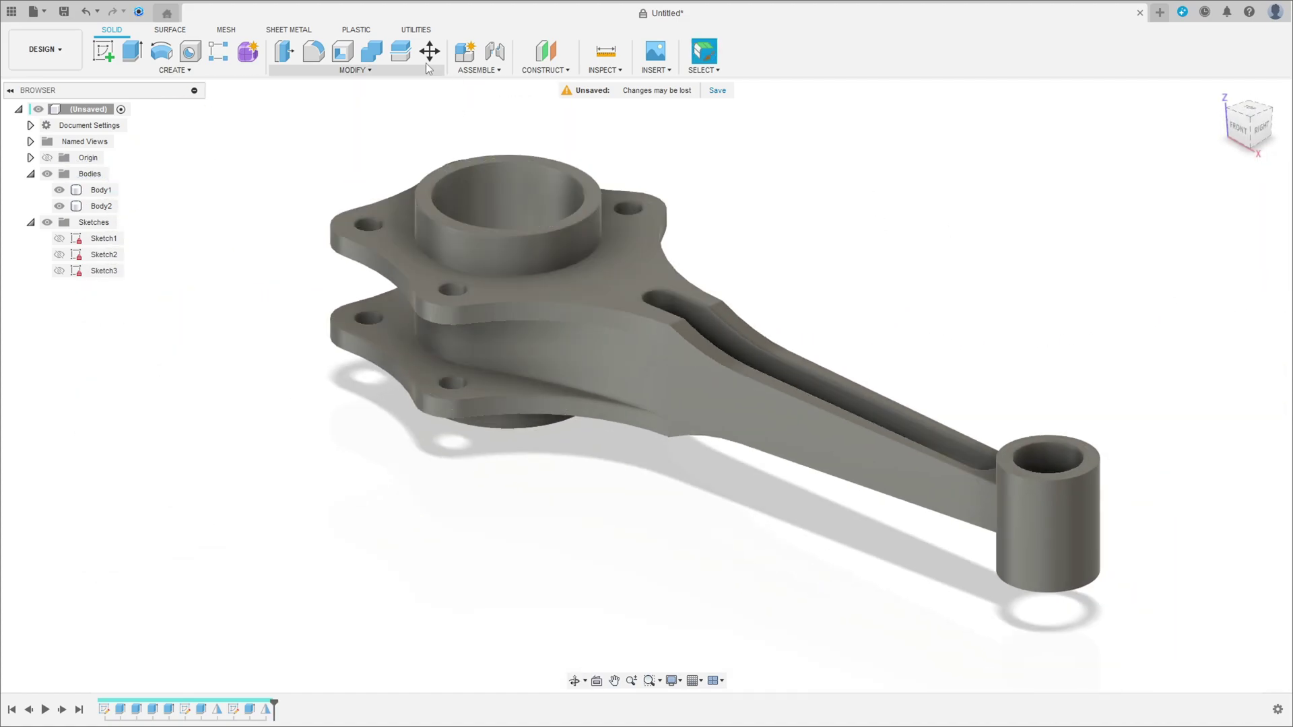
- Join Body2, the small-end cylinder, into Body1 with Combine
{"action": "left_click", "coordinate": [372, 51]}
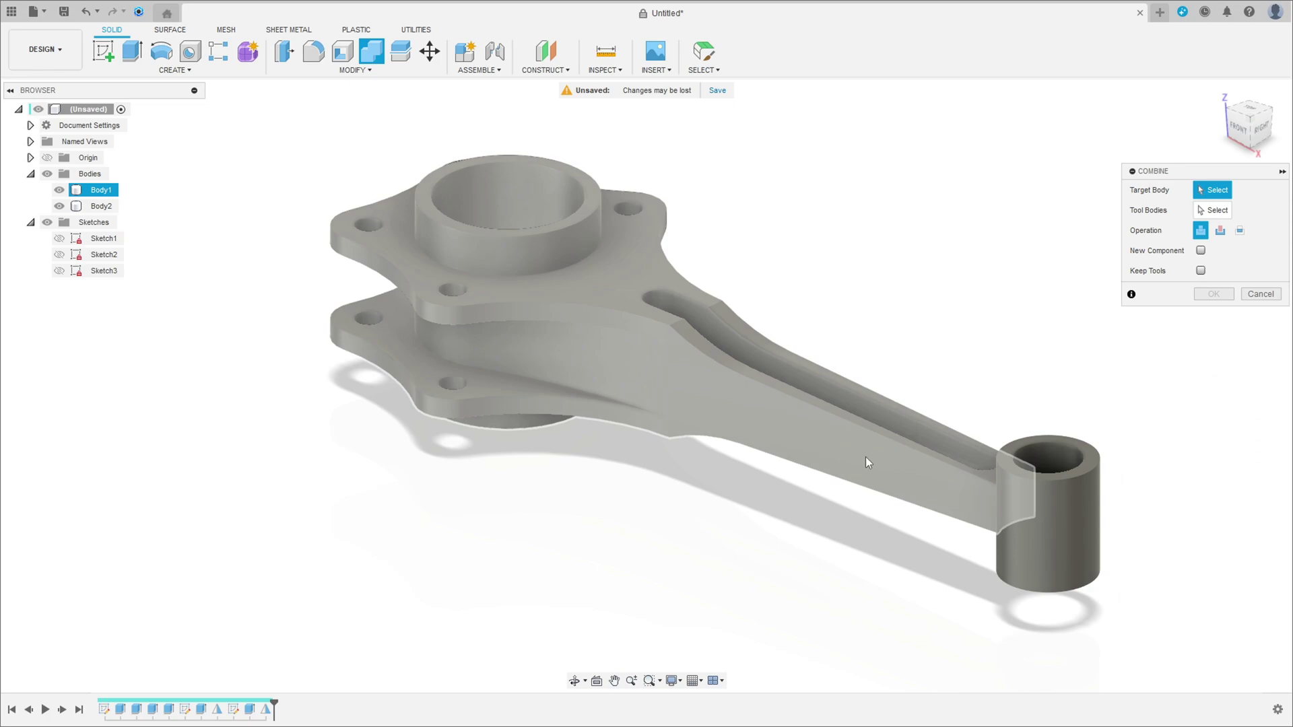
{"action": "left_click", "coordinate": [868, 462]}
{"action": "left_click", "coordinate": [1057, 529]}
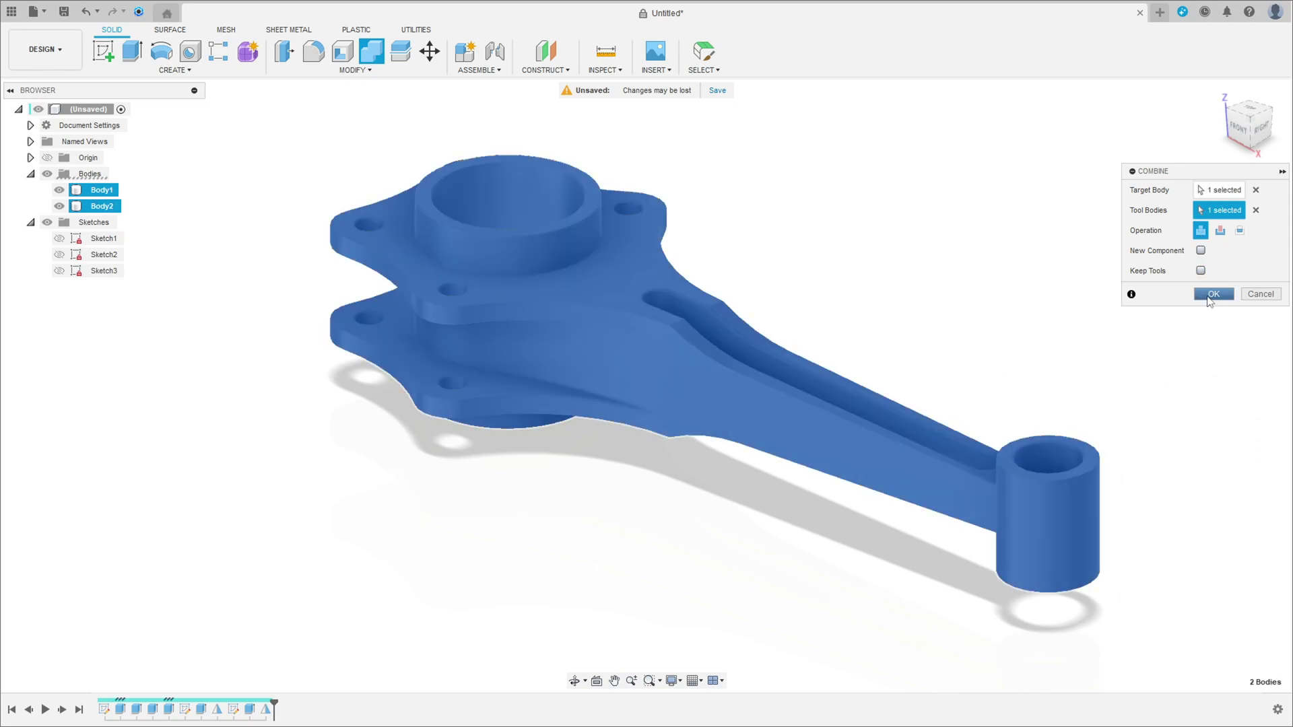
{"action": "left_click", "coordinate": [1212, 294]}
{"action": "middle_click_drag", "start_coordinate": [1117, 303], "coordinate": [935, 303], "text": "shift"}
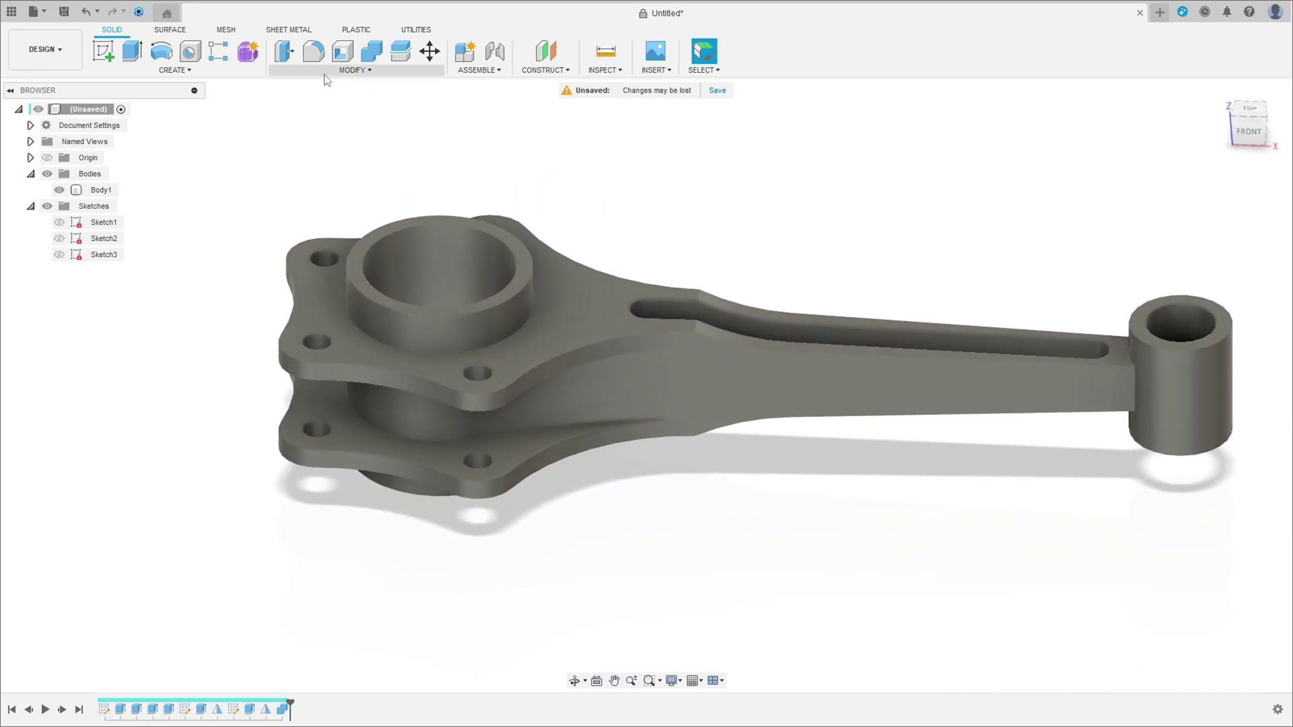
- Fillet the two shank-to-cylinder edges at 35 mm
{"action": "left_click", "coordinate": [313, 51]}
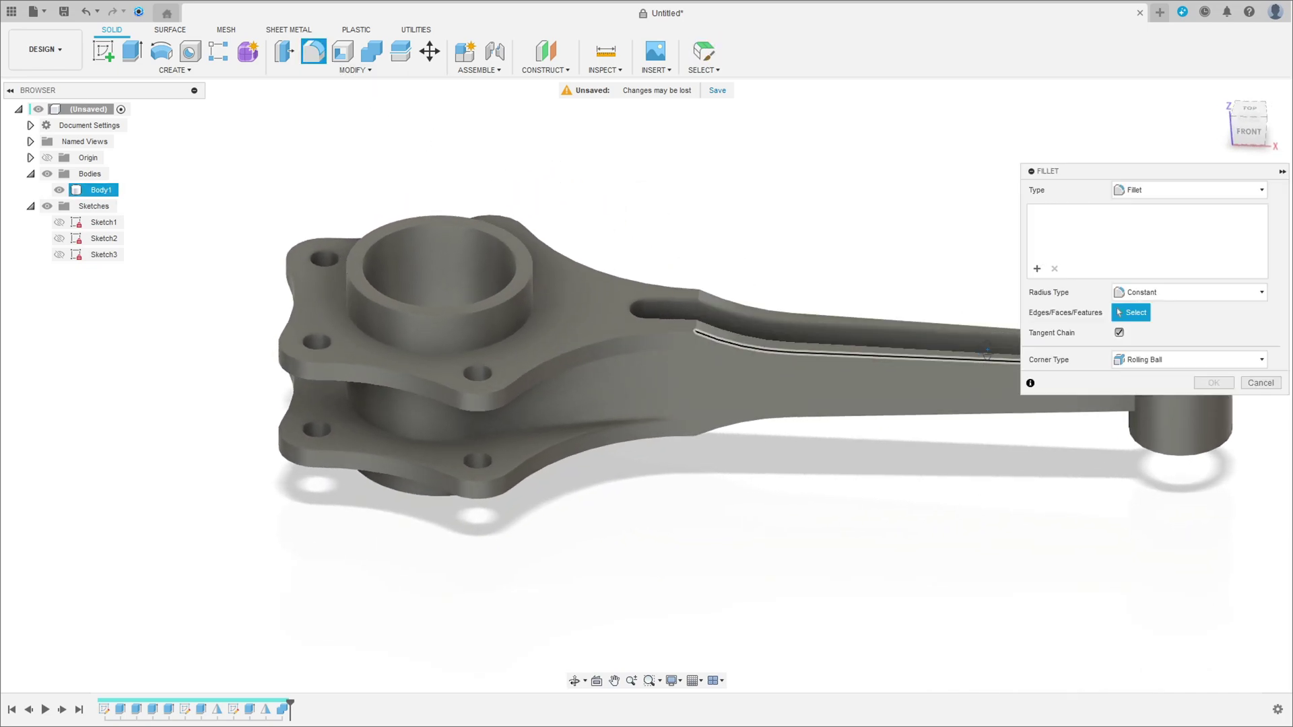
{"action": "middle_click_drag", "start_coordinate": [512, 317], "coordinate": [549, 351], "text": "shift"}
{"action": "scroll", "coordinate": [549, 352], "scroll_direction": "up", "scroll_amount": 3}
{"action": "left_click", "coordinate": [675, 337]}
{"action": "middle_click_drag", "start_coordinate": [676, 337], "coordinate": [645, 357], "text": "shift"}
{"action": "scroll", "coordinate": [549, 346], "scroll_direction": "up", "scroll_amount": 3}
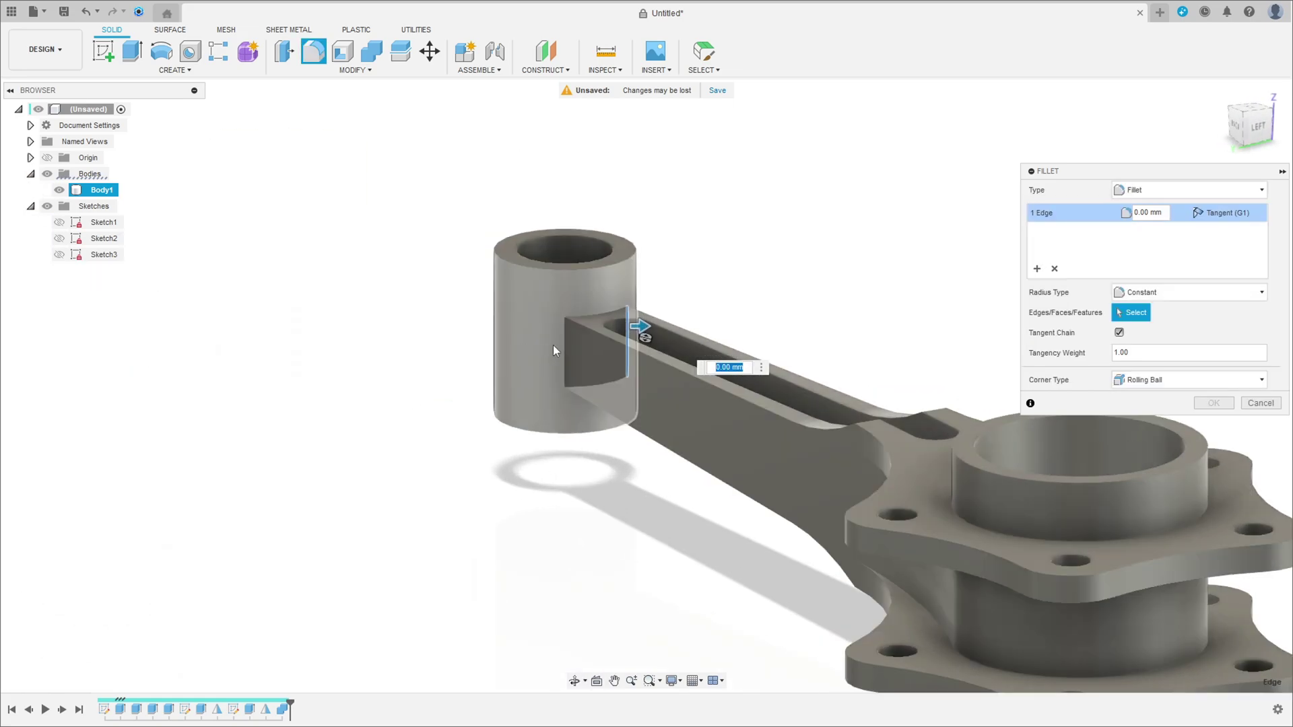
{"action": "left_click", "coordinate": [729, 345]}
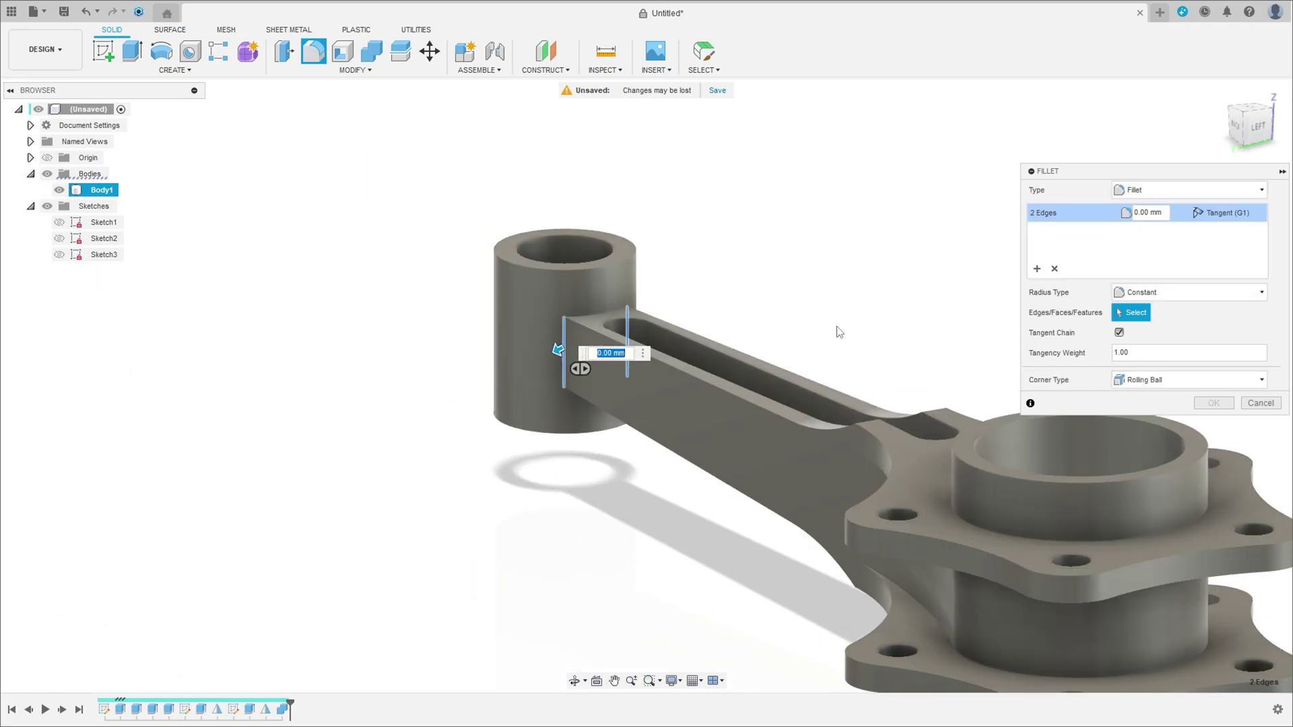
{"action": "type", "text": "35"}
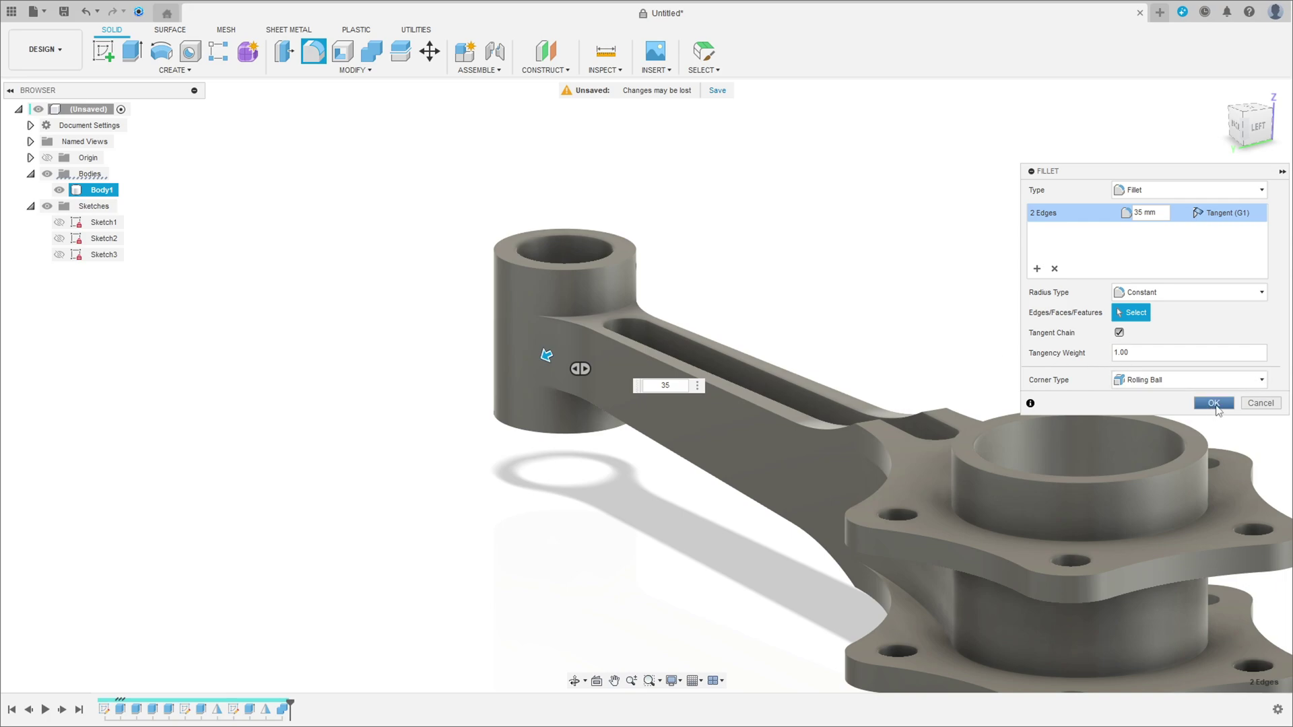
{"action": "left_click", "coordinate": [1214, 403]}
{"action": "scroll", "coordinate": [999, 461], "scroll_direction": "down", "scroll_amount": 4}
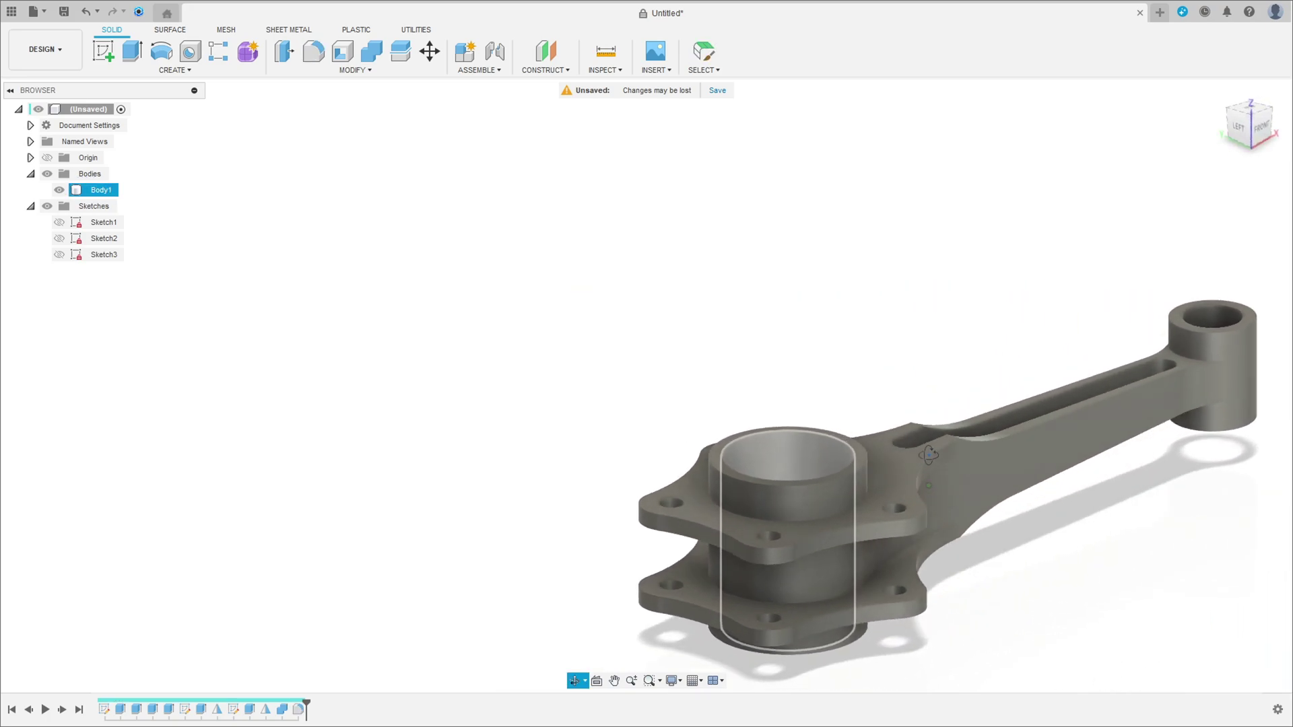